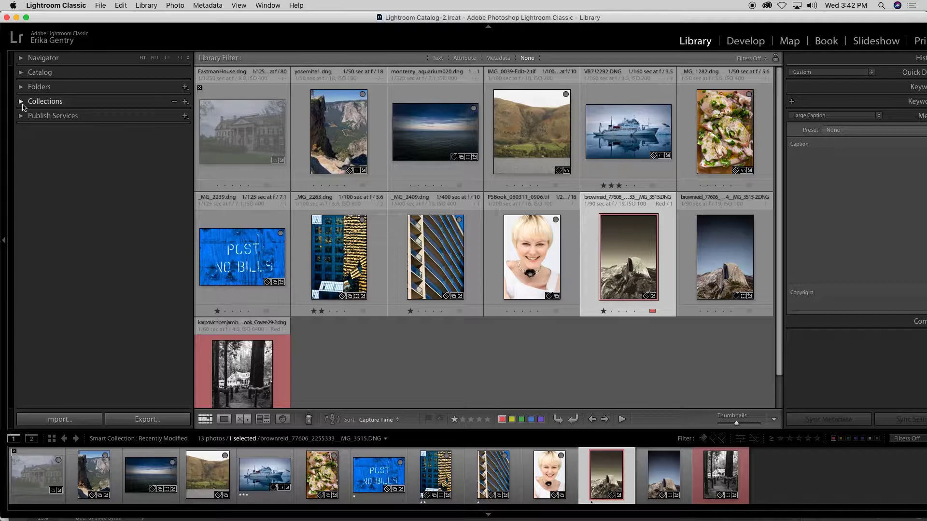
Create a collection named Virtual Gallery Obscura at CCSF outside any collection set.
{"action": "left_click", "coordinate": [184, 102]}
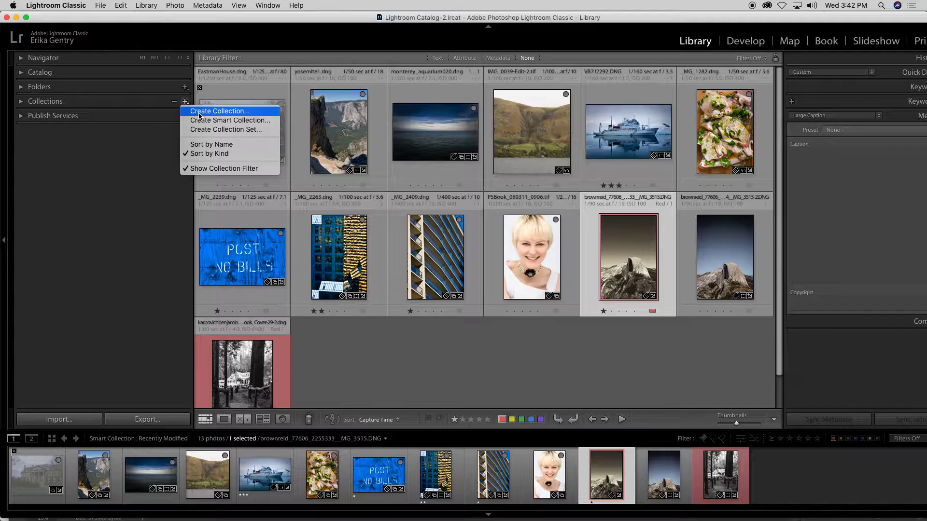
{"action": "left_click", "coordinate": [198, 114]}
{"action": "type", "text": "Viru"}
{"action": "type", "text": "tual"}
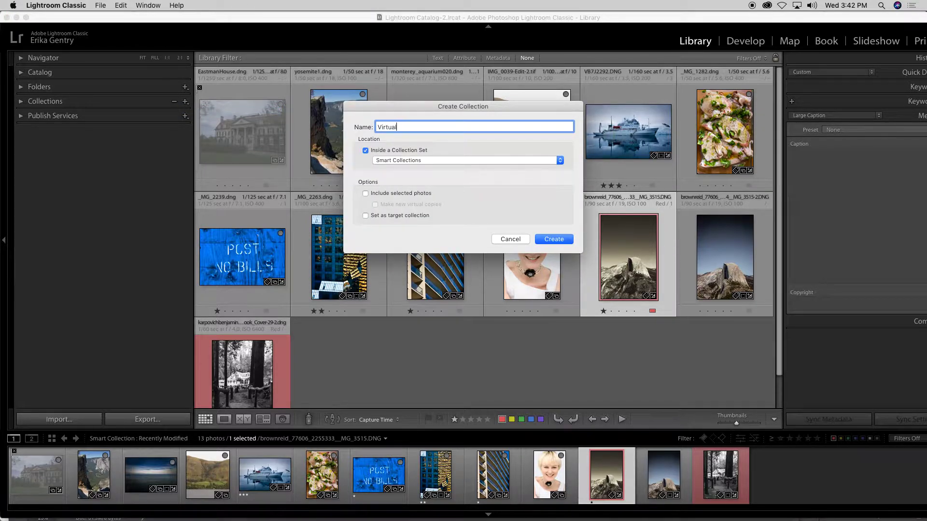
{"action": "type", "text": " Gallery Obscura at CCSF"}
{"action": "left_click", "coordinate": [365, 150]}
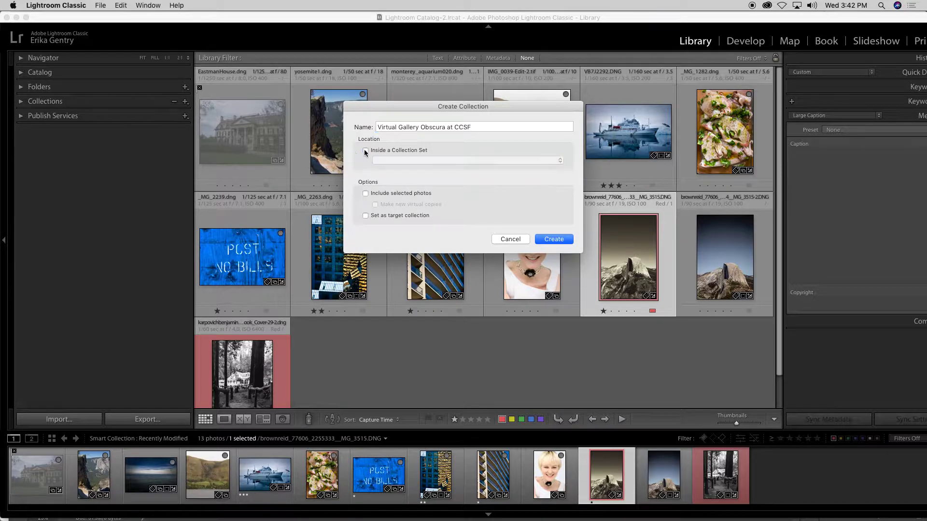
{"action": "left_click", "coordinate": [562, 239]}
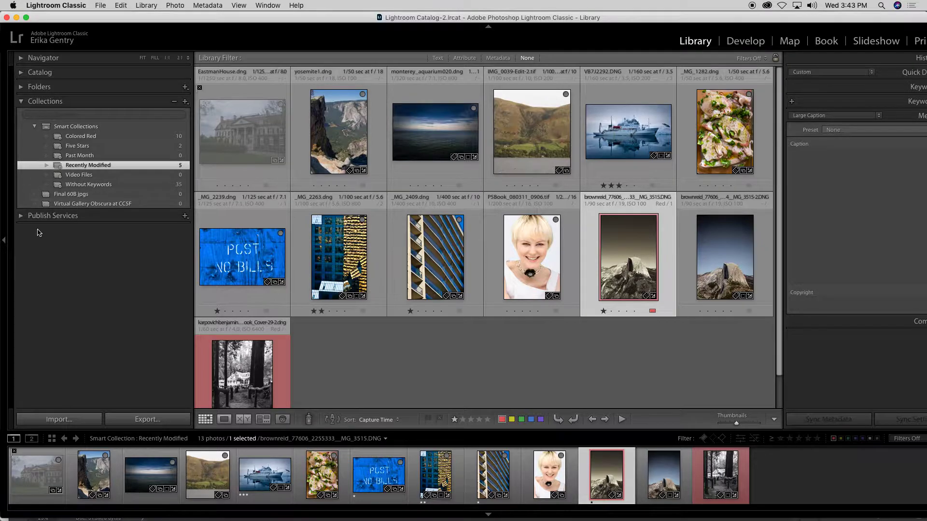
Add the yosemite1, monterey_aquarium020, _MG_2239, _MG_2263, color Half Dome and black-and-white forest photos to Virtual Gallery Obscura at CCSF, and open that collection.
{"action": "left_click", "coordinate": [388, 351]}
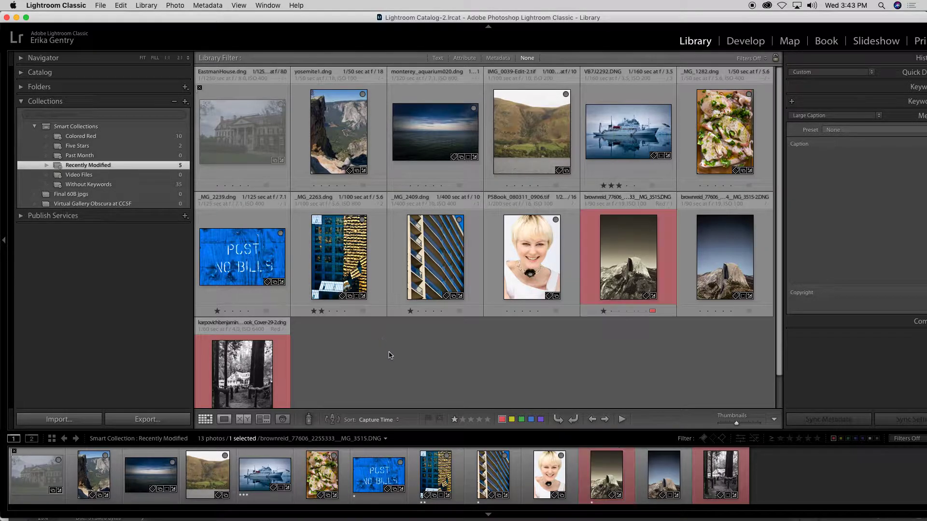
{"action": "left_click", "coordinate": [350, 164]}
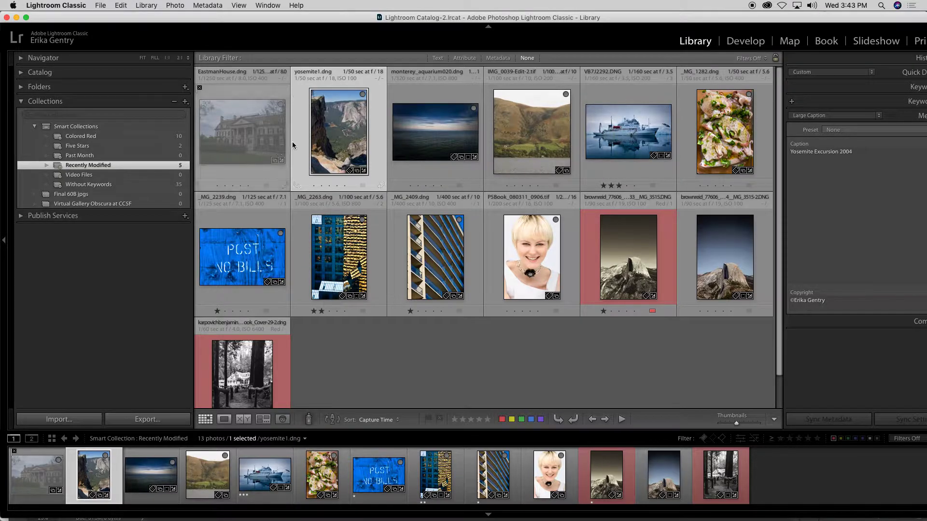
{"action": "left_click", "coordinate": [427, 134], "text": "super"}
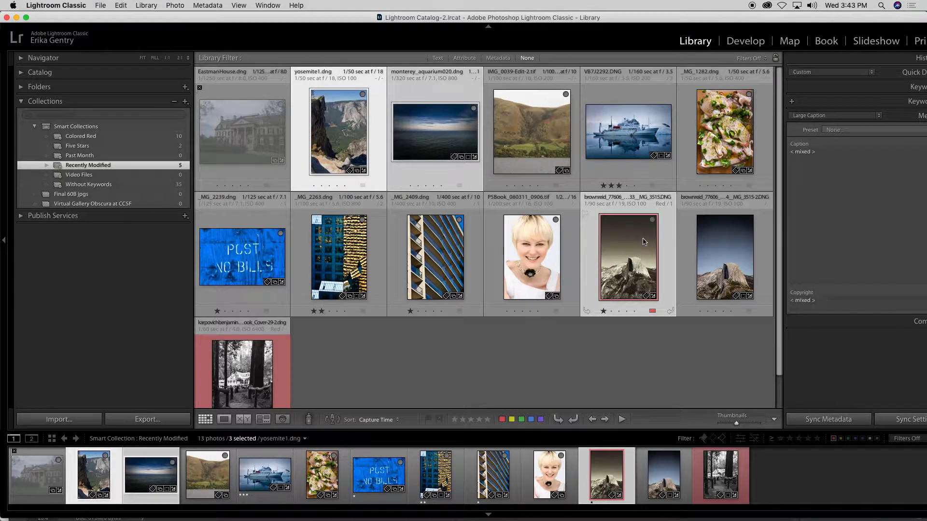
{"action": "left_click", "coordinate": [738, 255], "text": "super"}
{"action": "left_click", "coordinate": [263, 386], "text": "super"}
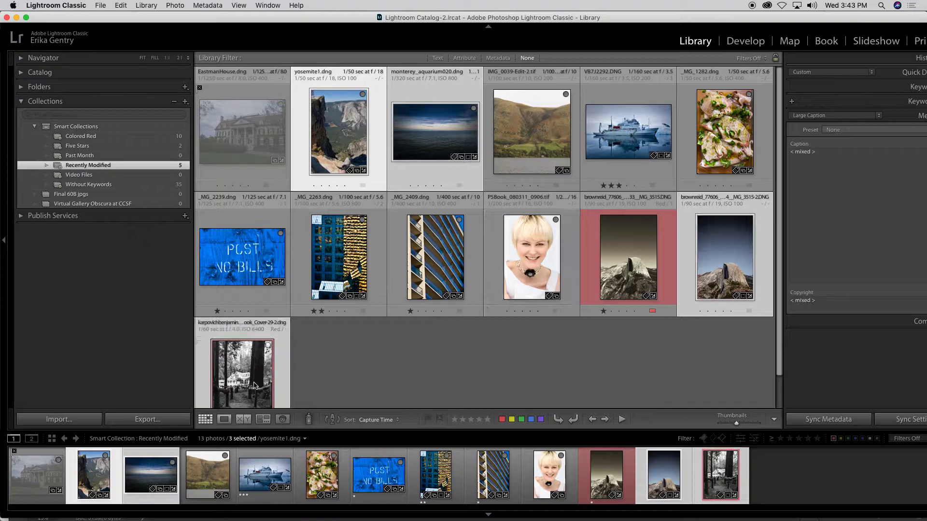
{"action": "left_click", "coordinate": [244, 277], "text": "super"}
{"action": "left_click", "coordinate": [328, 251], "text": "super"}
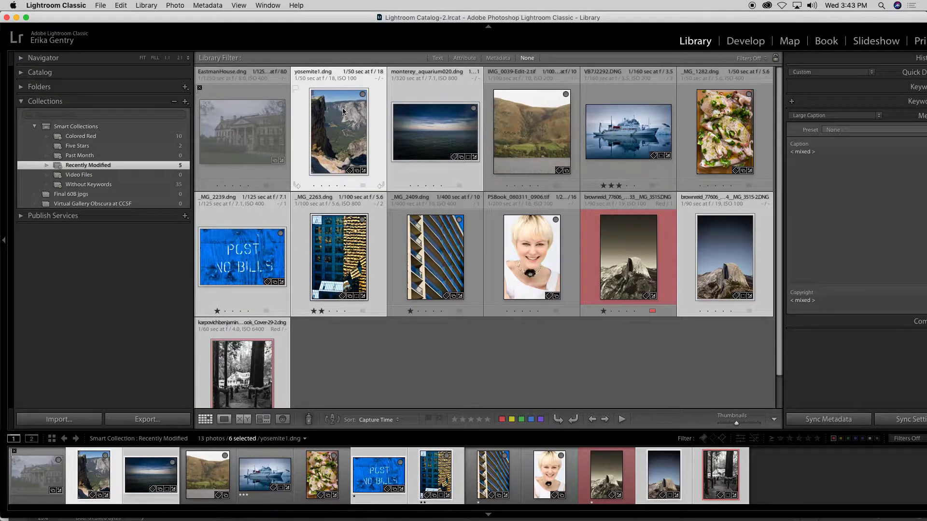
{"action": "left_click_drag", "start_coordinate": [346, 121], "coordinate": [116, 206]}
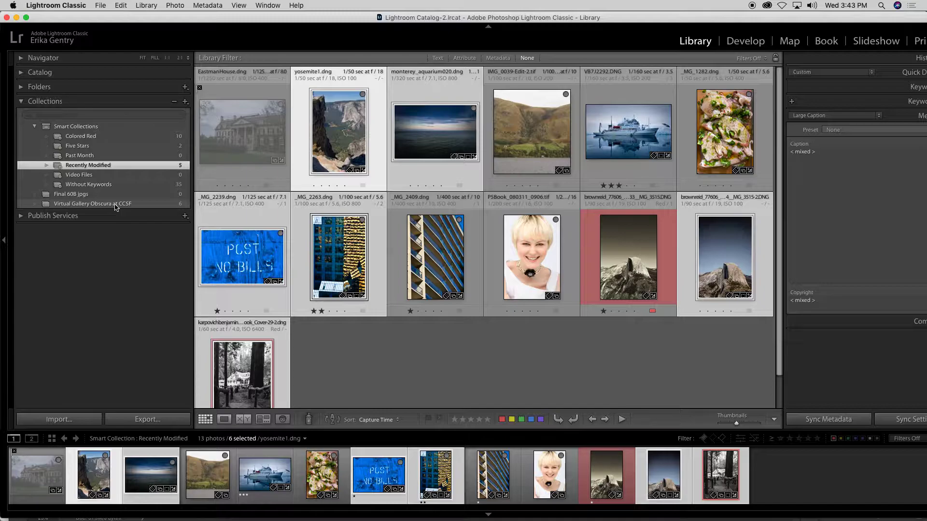
{"action": "left_click", "coordinate": [115, 206]}
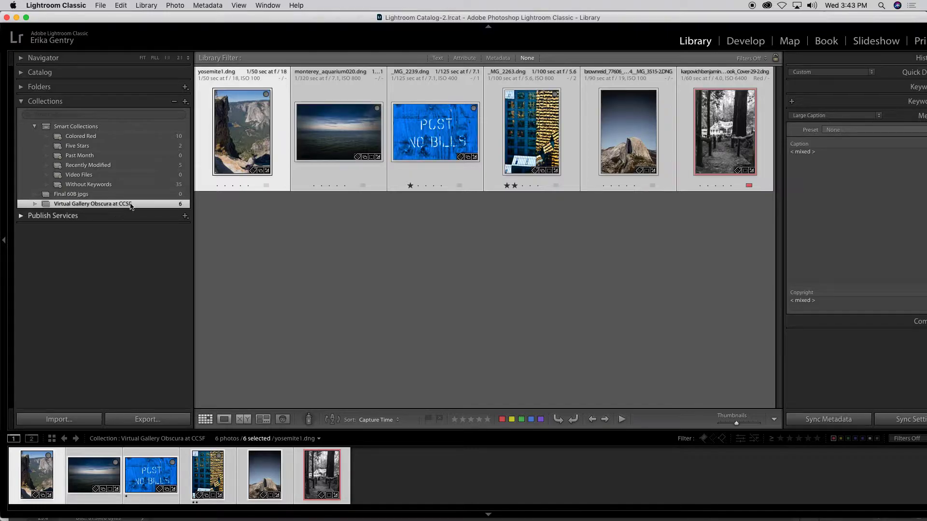
{"action": "right_click", "coordinate": [241, 125]}
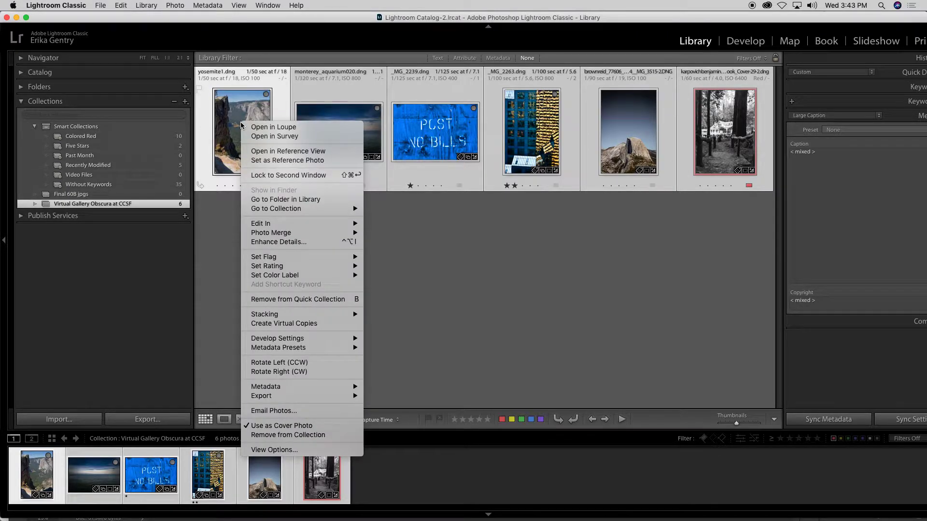
{"action": "mouse_move", "coordinate": [278, 226]}
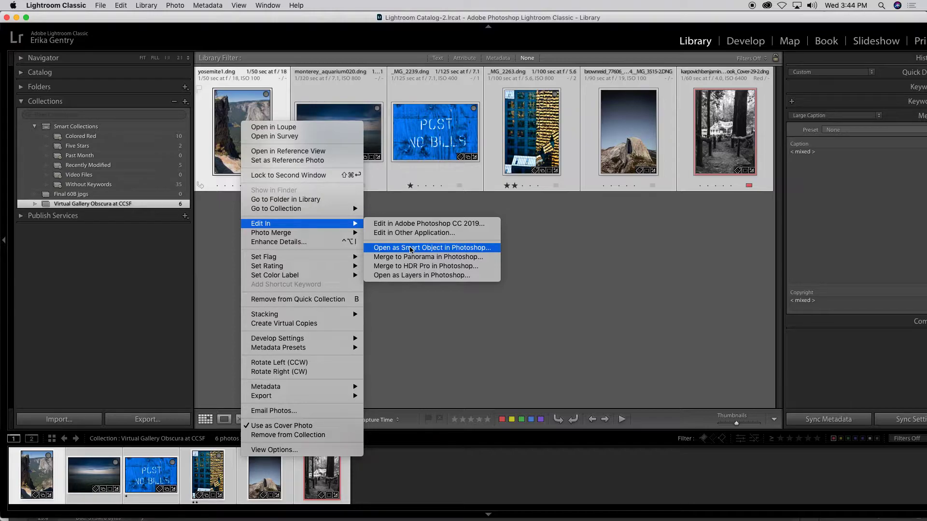
{"action": "left_click", "coordinate": [414, 232]}
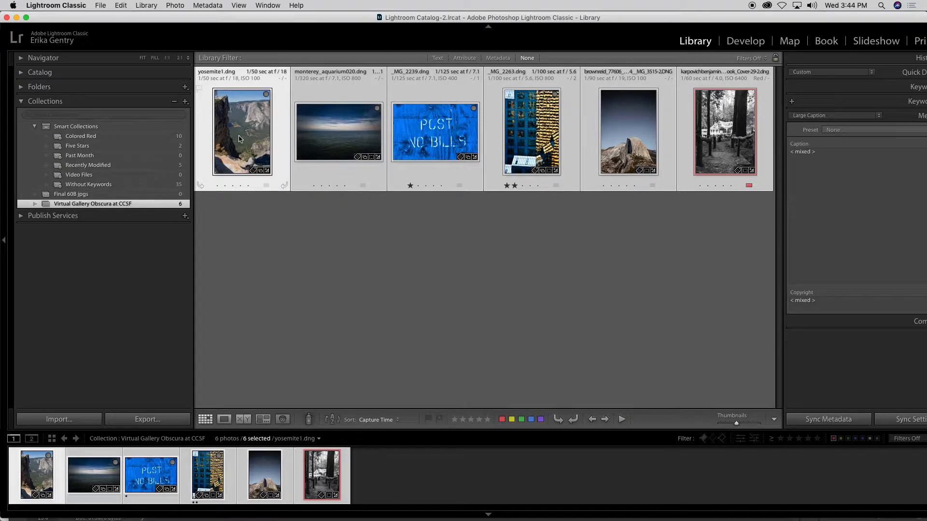
{"action": "left_click", "coordinate": [248, 131]}
{"action": "right_click", "coordinate": [247, 131]}
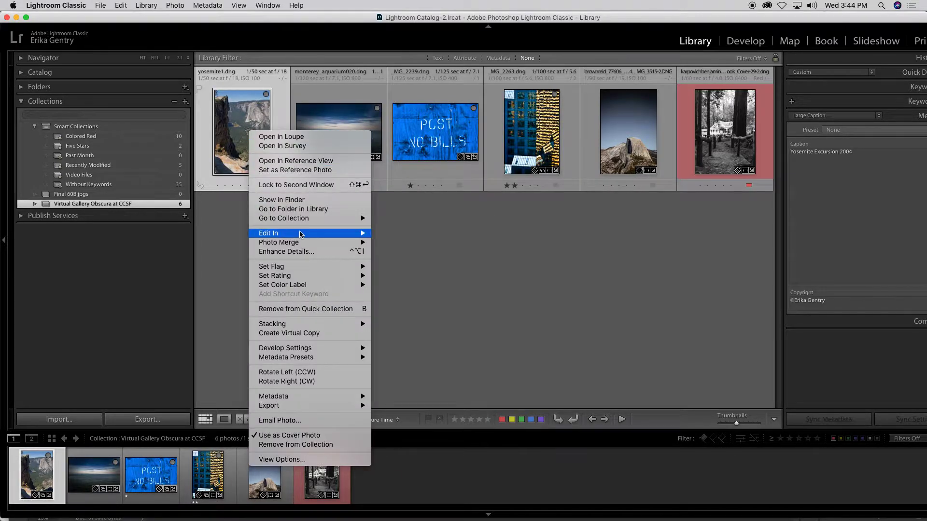
{"action": "left_click", "coordinate": [422, 235]}
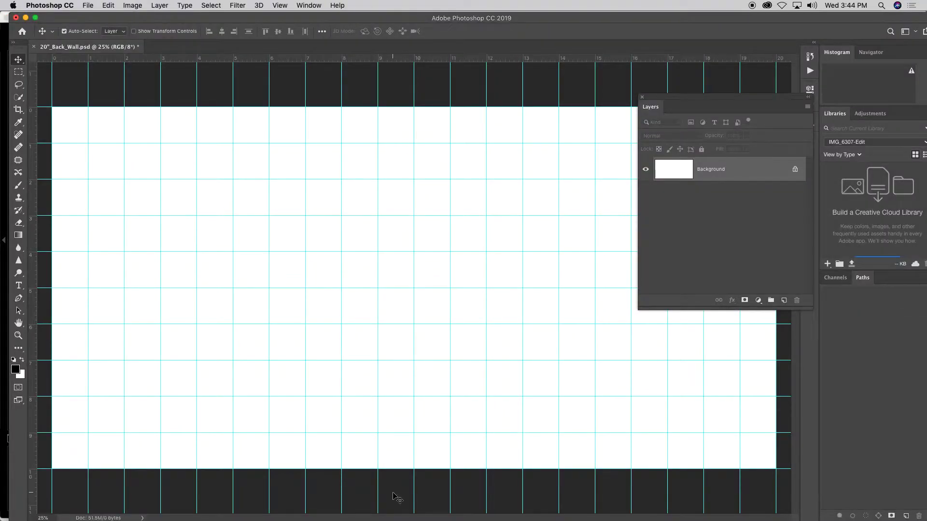
{"action": "left_click", "coordinate": [540, 498]}
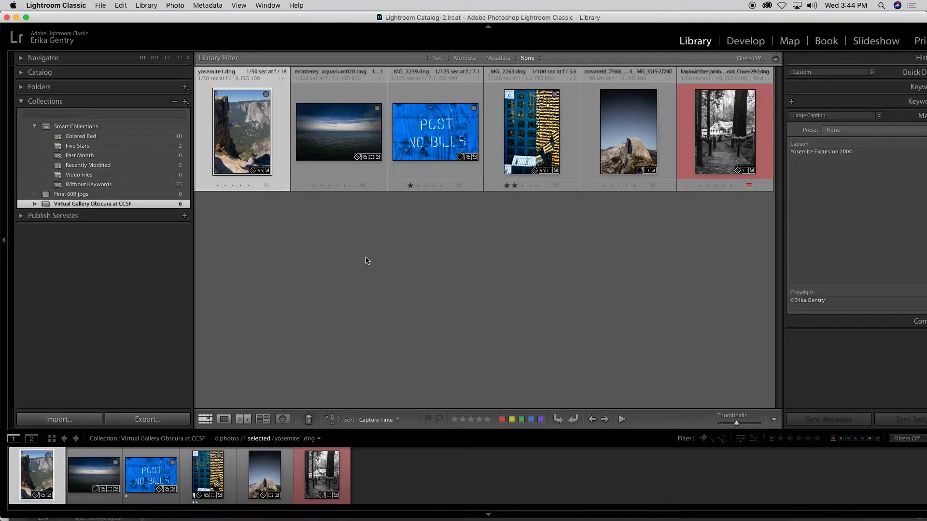
Open yosemite1.dng from the collection as a smart object in Photoshop.
{"action": "right_click", "coordinate": [251, 133]}
{"action": "mouse_move", "coordinate": [288, 234]}
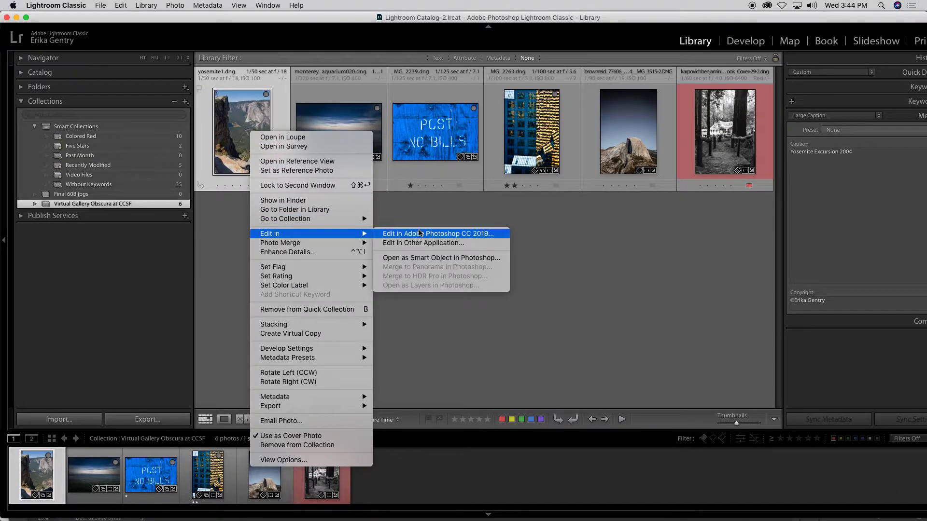
{"action": "left_click", "coordinate": [416, 259]}
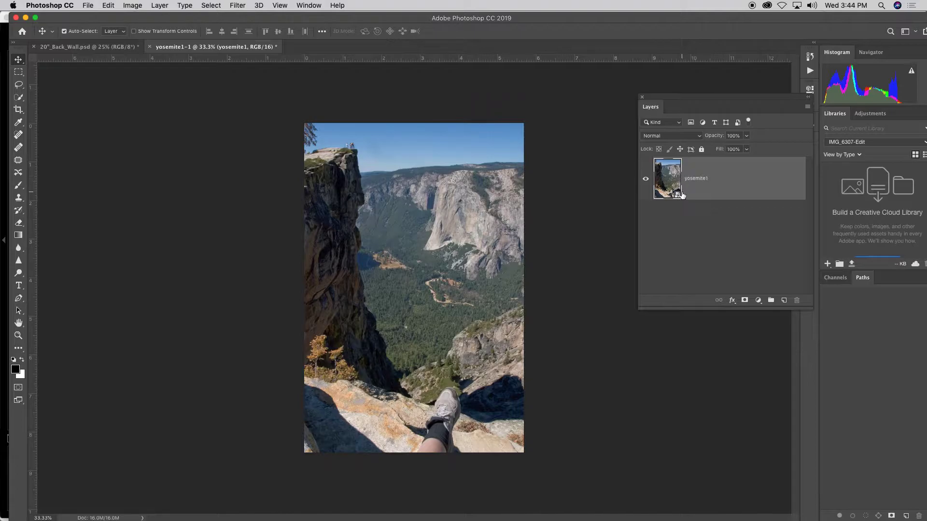
View the yosemite1 smart object's raw settings in Camera Raw, cancel, and close the document without saving.
{"action": "double_click", "coordinate": [679, 195]}
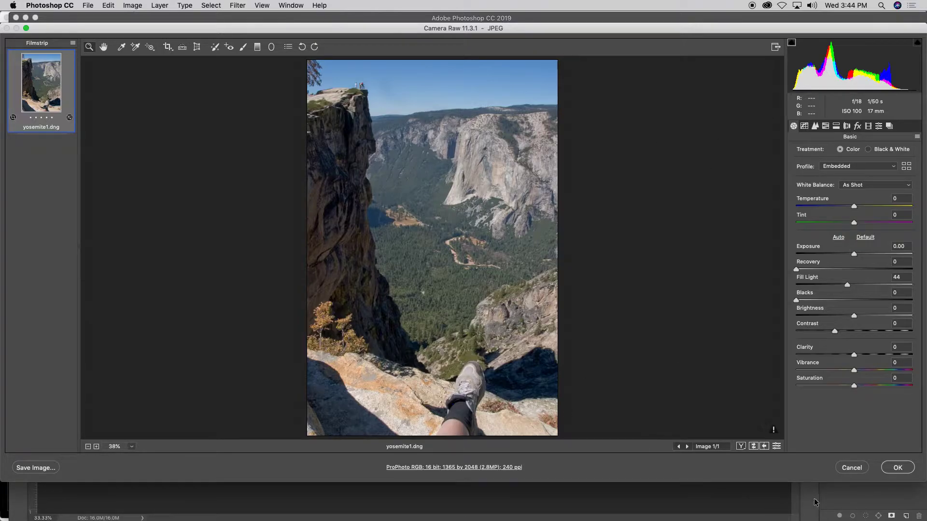
{"action": "left_click", "coordinate": [850, 469]}
{"action": "key", "text": "super+w"}
{"action": "left_click", "coordinate": [427, 180]}
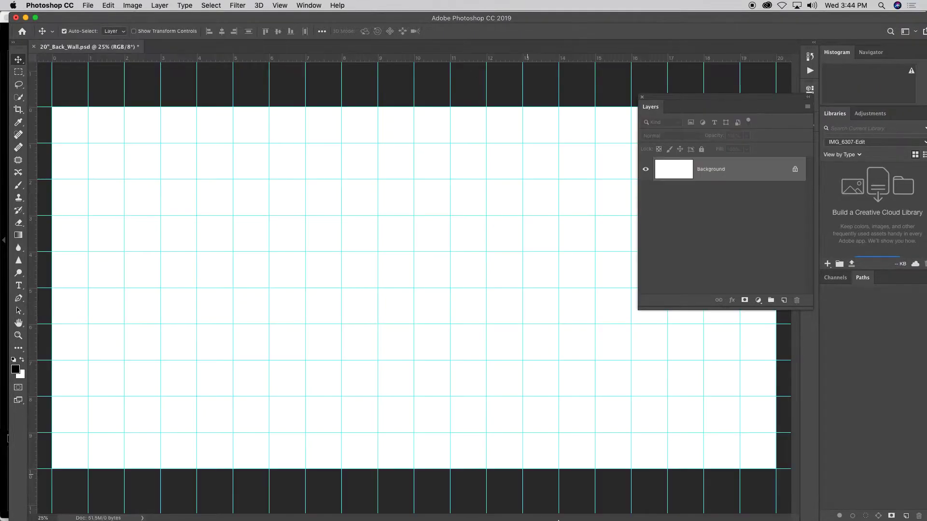
Return to Lightroom Classic and open the color Half Dome photo, _MG_3515-2, as a smart object in Photoshop.
{"action": "left_click", "coordinate": [539, 497]}
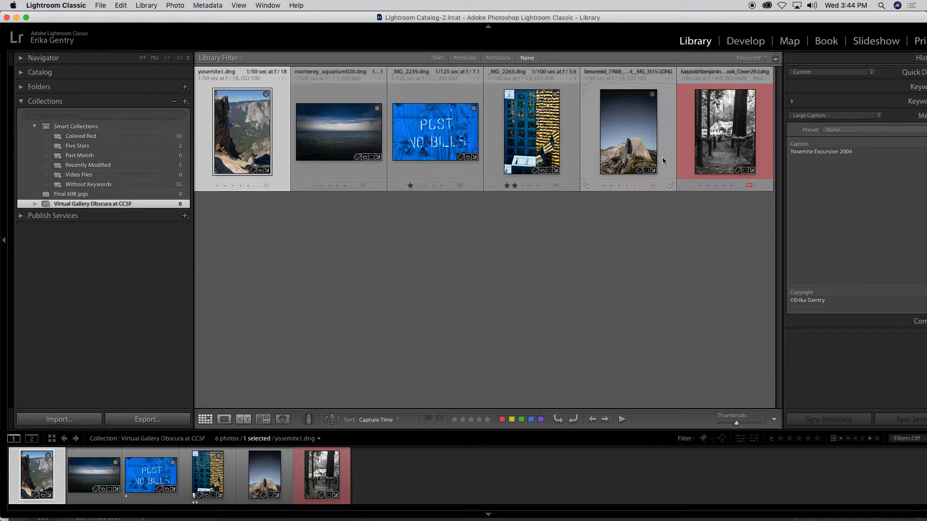
{"action": "right_click", "coordinate": [631, 139]}
{"action": "mouse_move", "coordinate": [675, 244]}
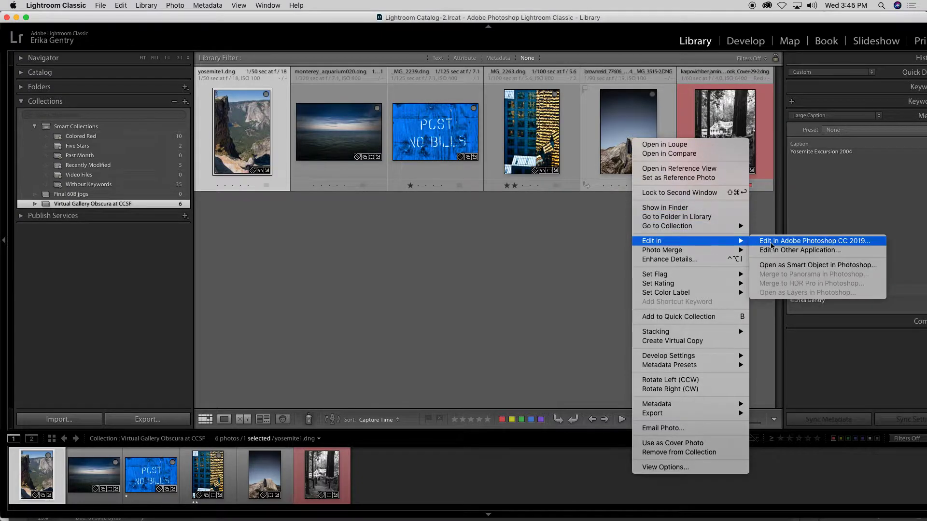
{"action": "left_click", "coordinate": [776, 265]}
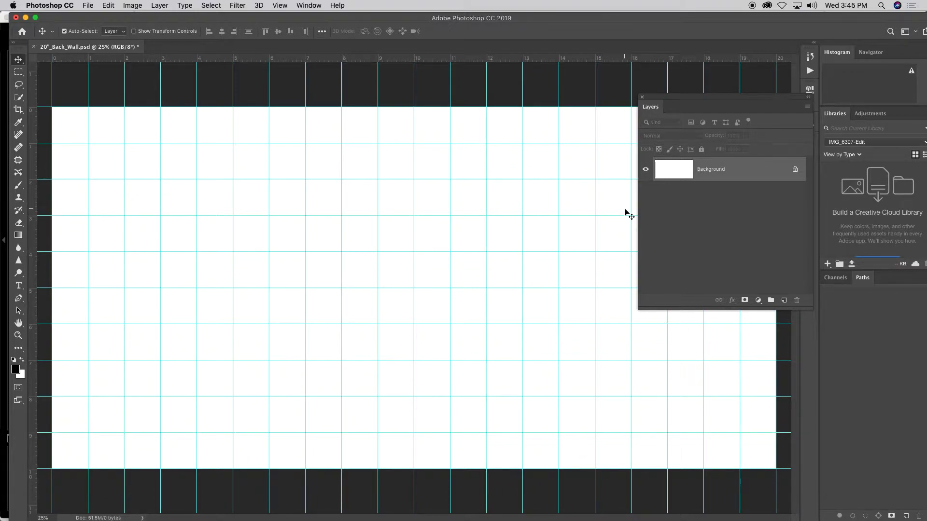
{"action": "double_click", "coordinate": [578, 23]}
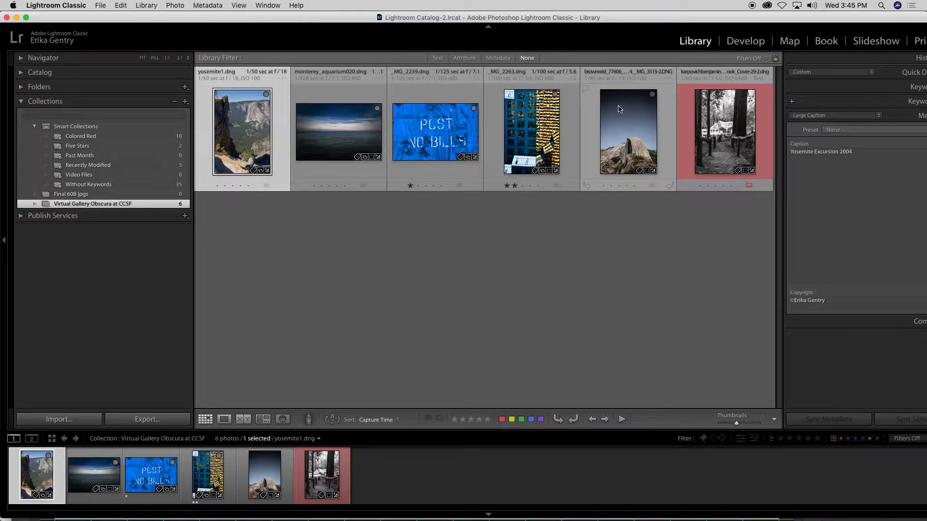
{"action": "right_click", "coordinate": [619, 106]}
{"action": "mouse_move", "coordinate": [683, 209]}
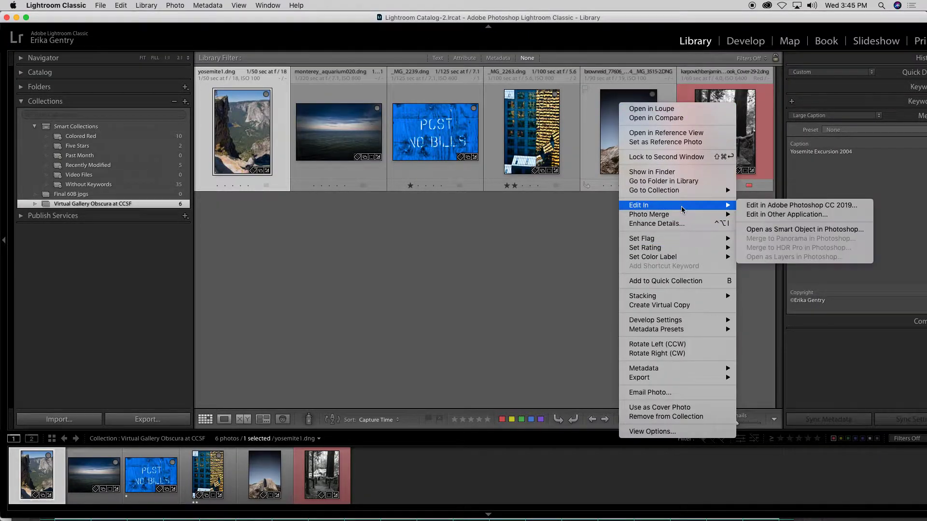
{"action": "left_click", "coordinate": [763, 229]}
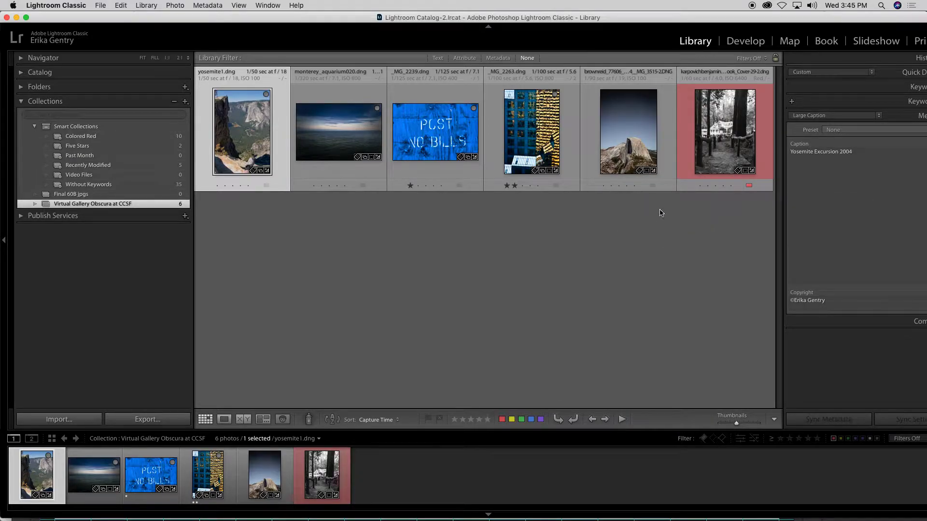
Display the color Half Dome photo in Lightroom's Develop module.
{"action": "left_click", "coordinate": [747, 41]}
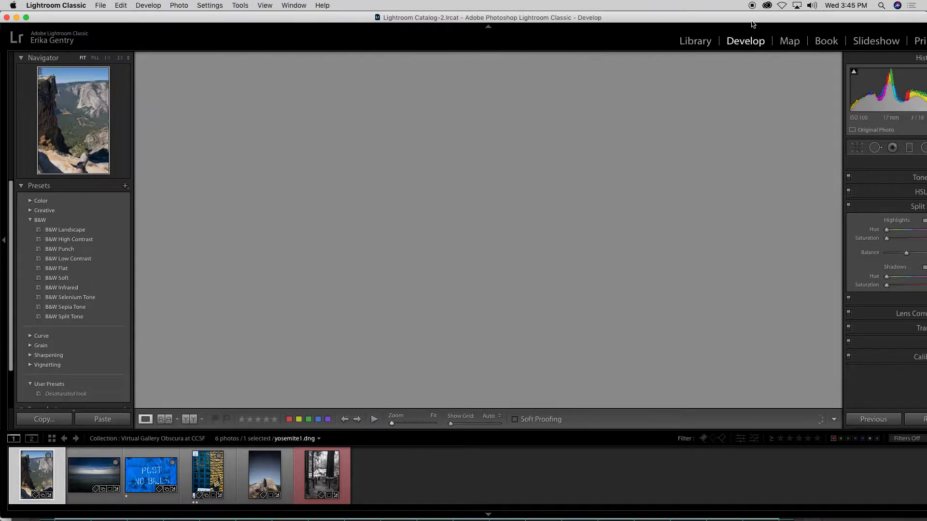
{"action": "left_click_drag", "start_coordinate": [752, 22], "coordinate": [731, 21]}
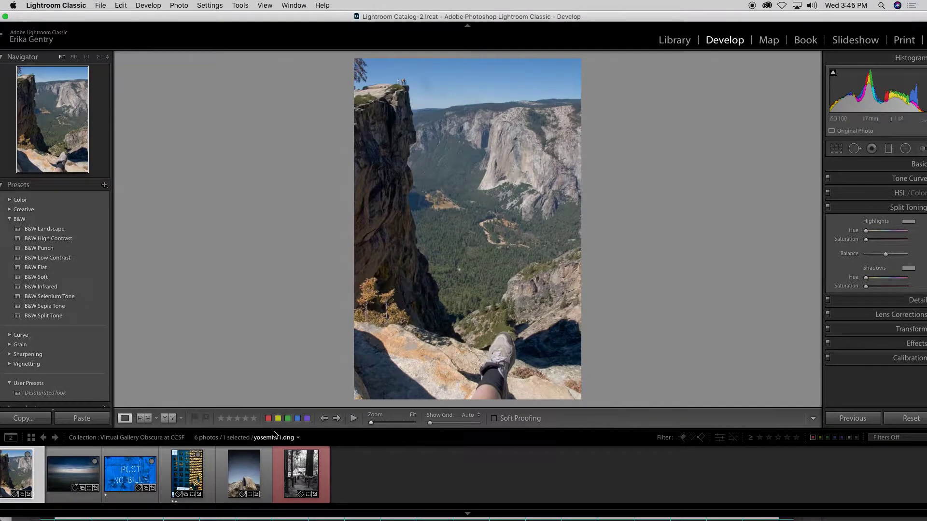
{"action": "left_click", "coordinate": [243, 473]}
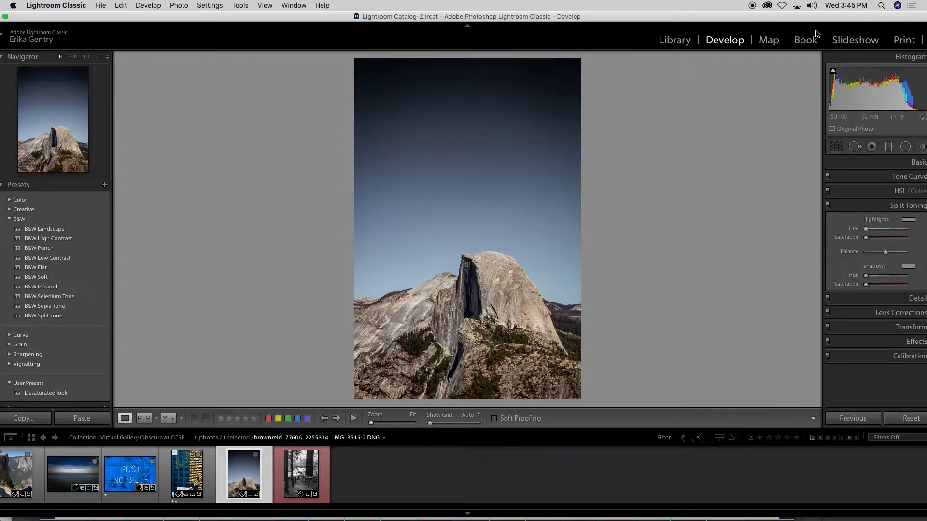
Switch to Photoshop and examine the Half Dome smart object's raw adjustments in Camera Raw without changing them.
{"action": "key", "text": "super+Tab"}
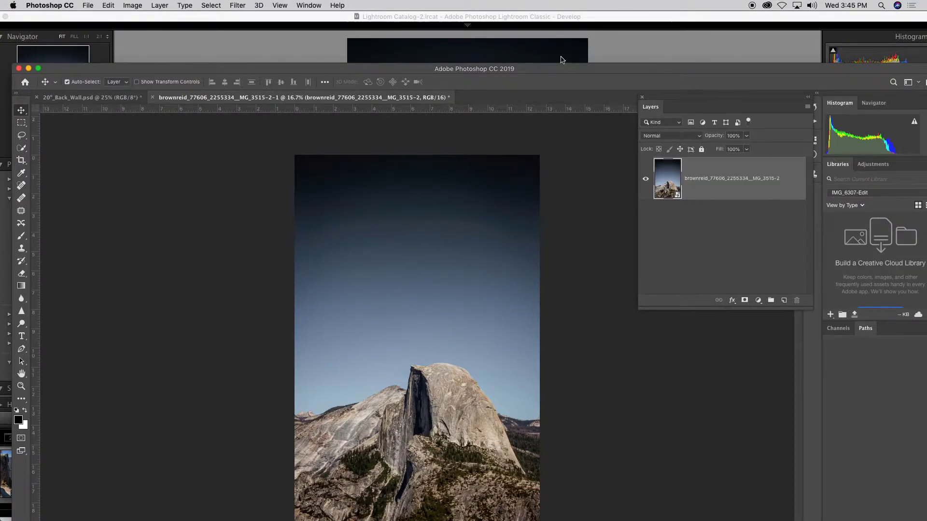
{"action": "double_click", "coordinate": [563, 72]}
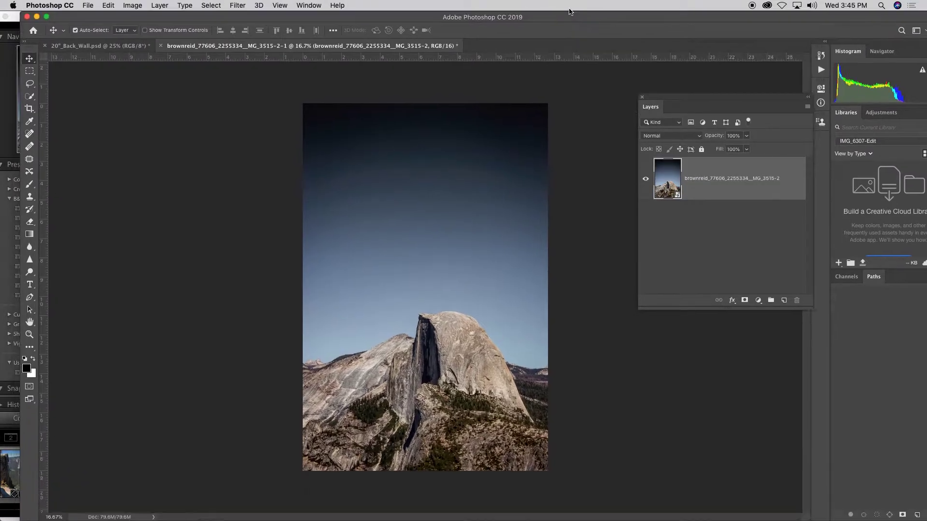
{"action": "double_click", "coordinate": [675, 192]}
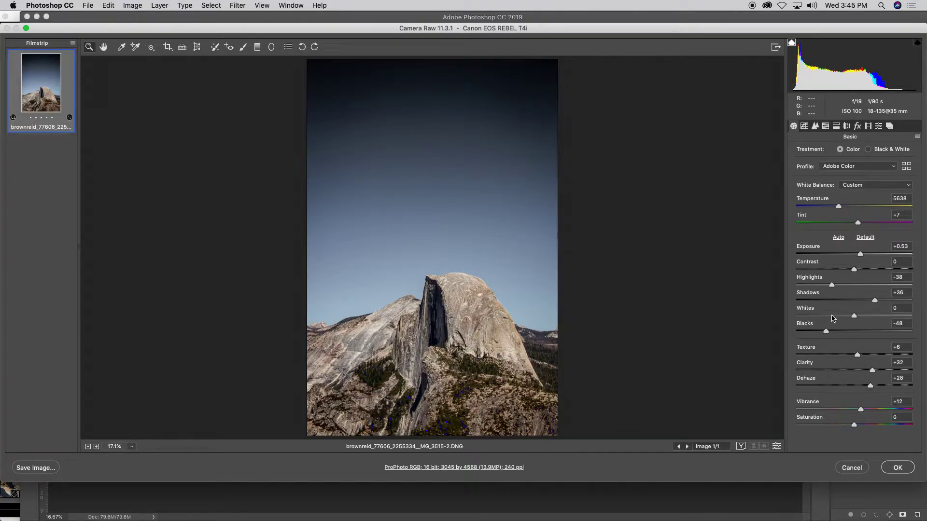
{"action": "left_click", "coordinate": [853, 470]}
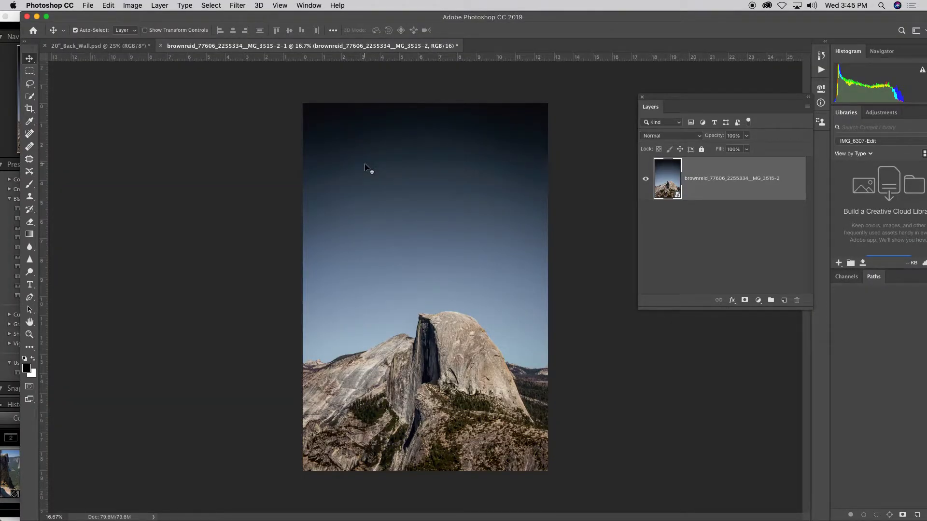
{"action": "left_click_drag", "start_coordinate": [369, 170], "coordinate": [128, 48]}
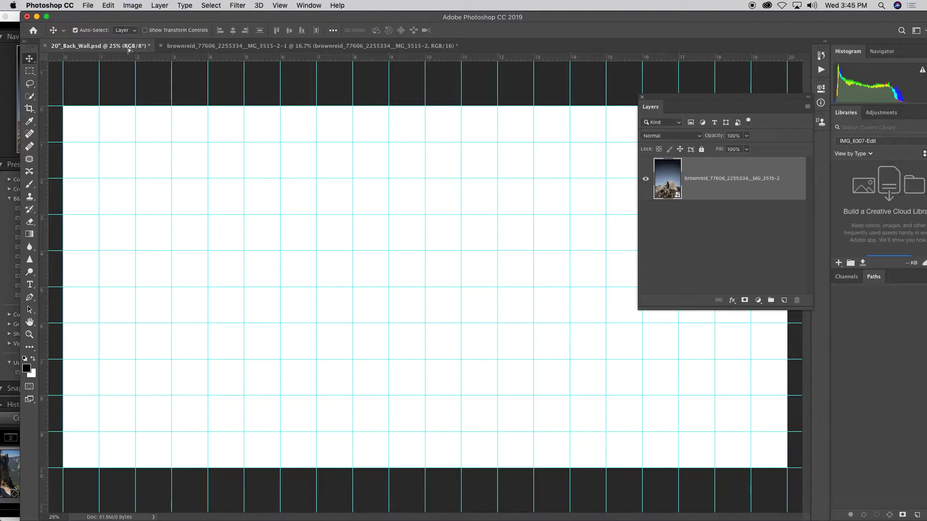
{"action": "left_click_drag", "start_coordinate": [129, 50], "coordinate": [174, 60]}
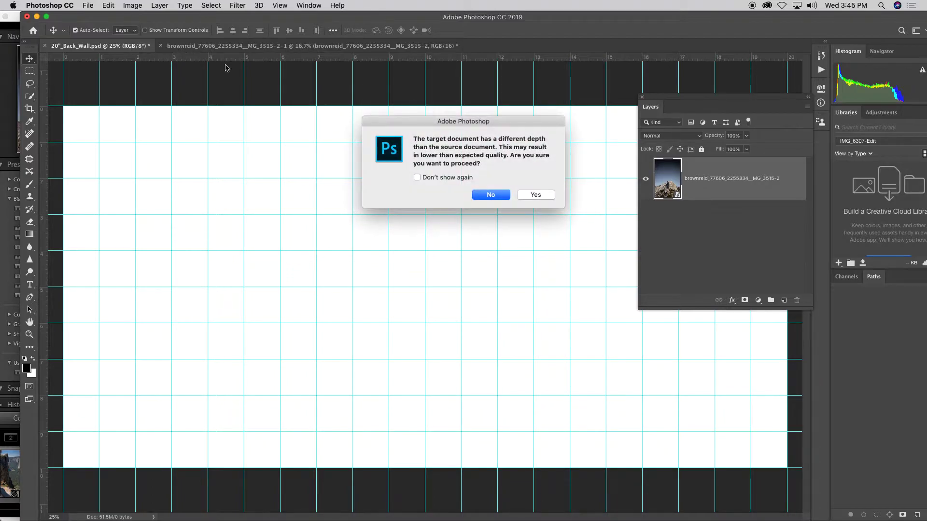
{"action": "left_click", "coordinate": [491, 194]}
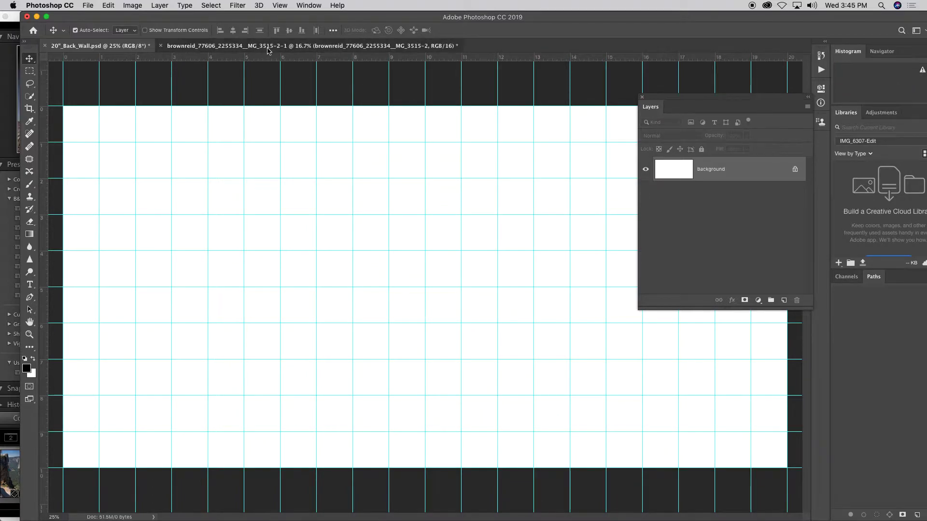
{"action": "left_click", "coordinate": [251, 46]}
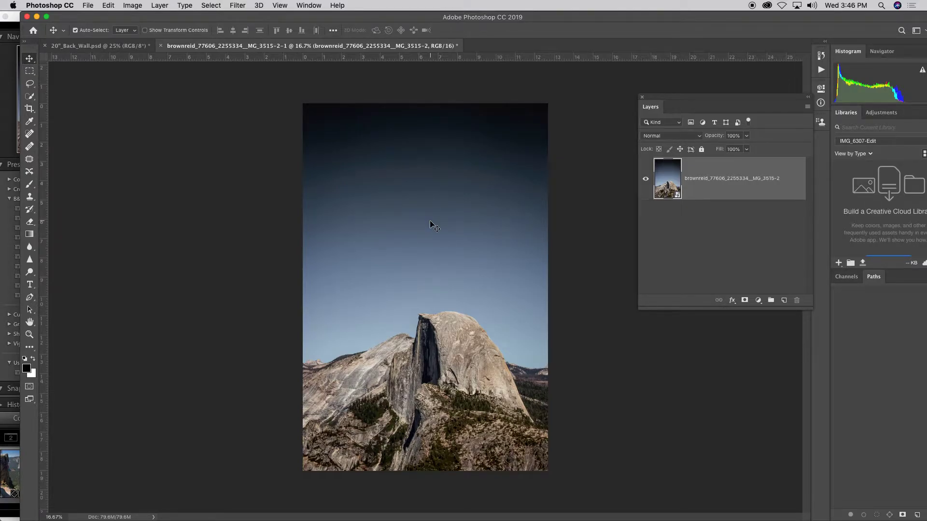
Copy the Half Dome smart object into 20"_Back_Wall.psd, accepting the bit depth difference and converting to preserve color appearance.
{"action": "left_click_drag", "start_coordinate": [434, 226], "coordinate": [134, 46]}
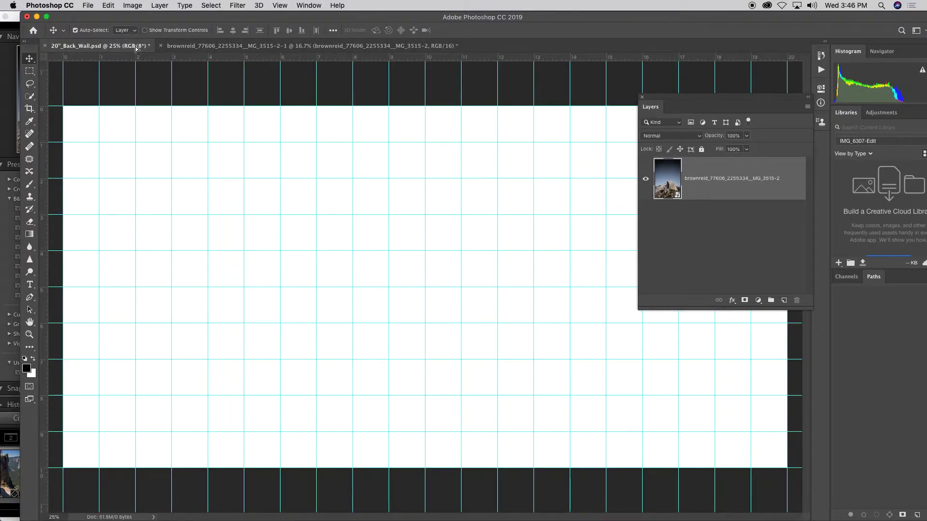
{"action": "left_click_drag", "start_coordinate": [136, 48], "coordinate": [287, 189]}
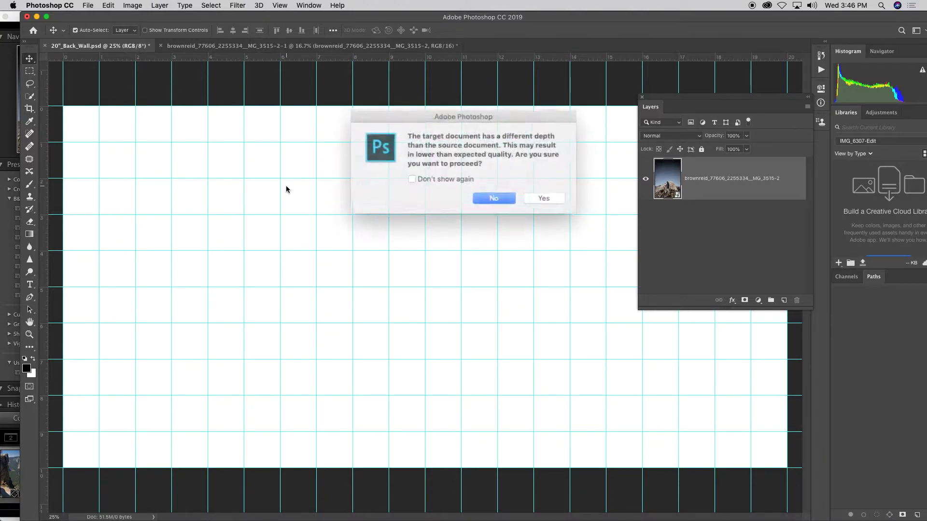
{"action": "left_click", "coordinate": [533, 197]}
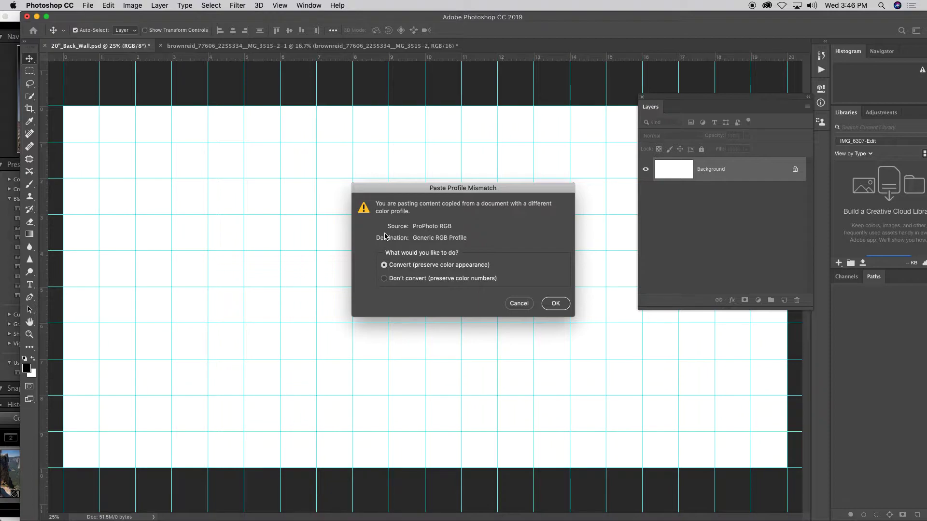
{"action": "left_click", "coordinate": [555, 304]}
{"action": "left_click", "coordinate": [556, 286]}
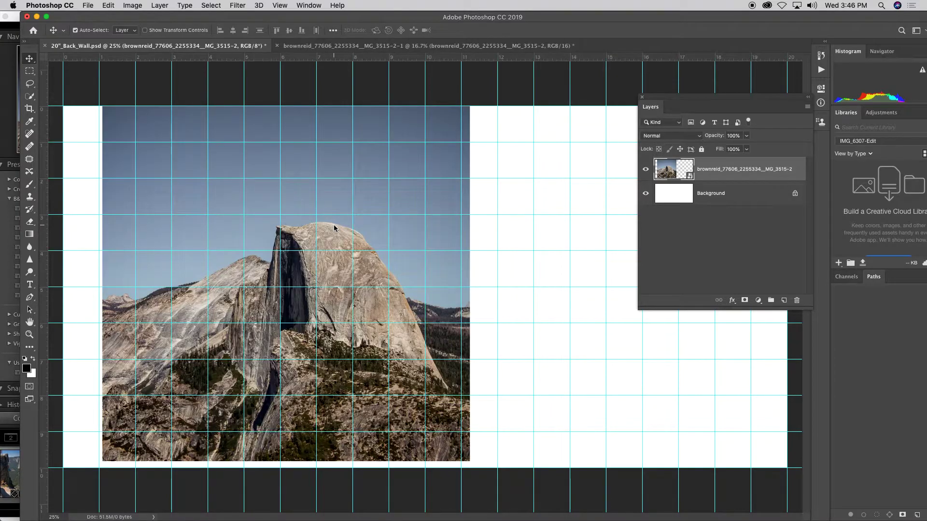
Examine the RGB working space in the Color Settings and close them unchanged.
{"action": "left_click", "coordinate": [109, 6]}
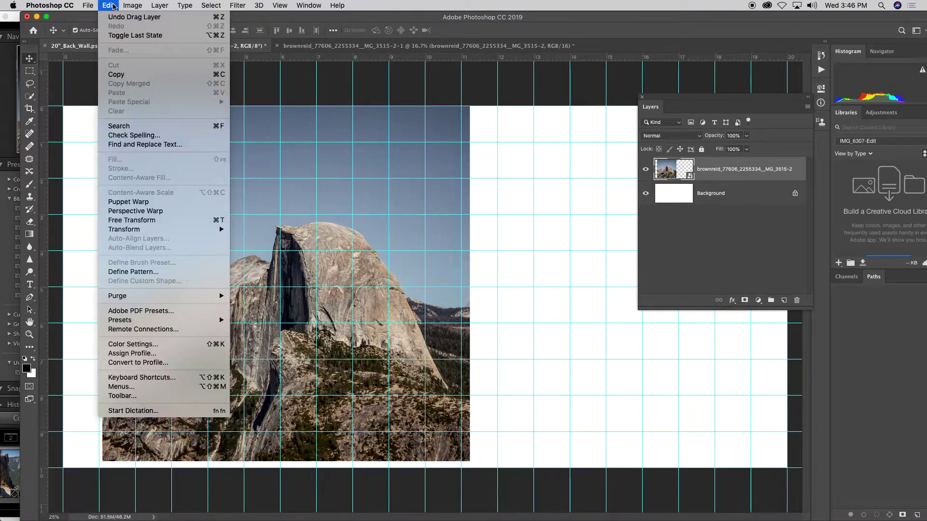
{"action": "left_click", "coordinate": [193, 346]}
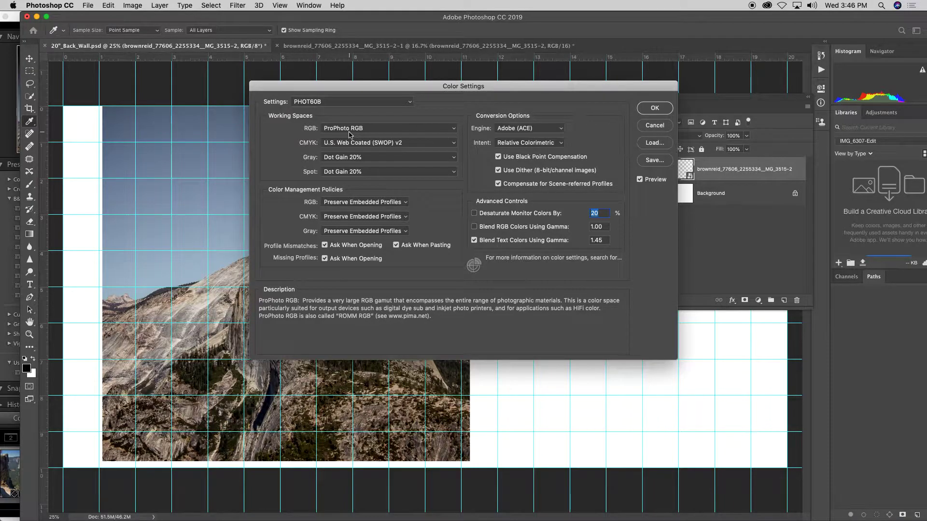
{"action": "left_click", "coordinate": [655, 108]}
{"action": "key", "text": "v"}
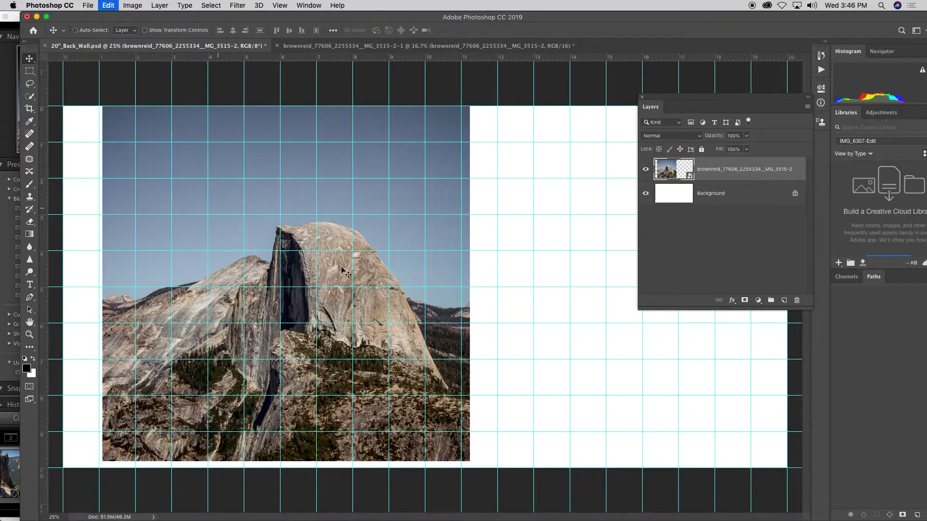
Scale the Half Dome photo down to about 41.83% width and 49.47% height and shift it upward on the wall.
{"action": "key", "text": "super+t"}
{"action": "left_click_drag", "start_coordinate": [466, 463], "coordinate": [244, 435]}
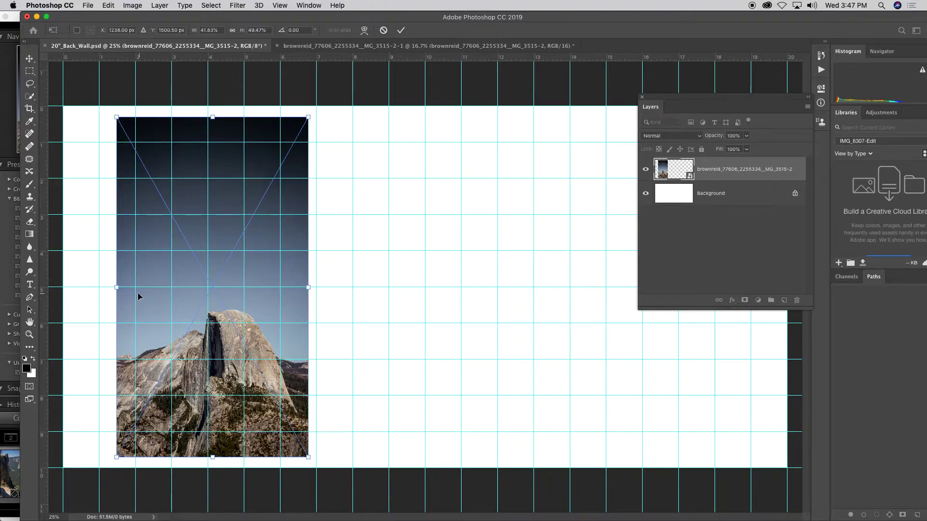
{"action": "left_click_drag", "start_coordinate": [152, 306], "coordinate": [159, 284]}
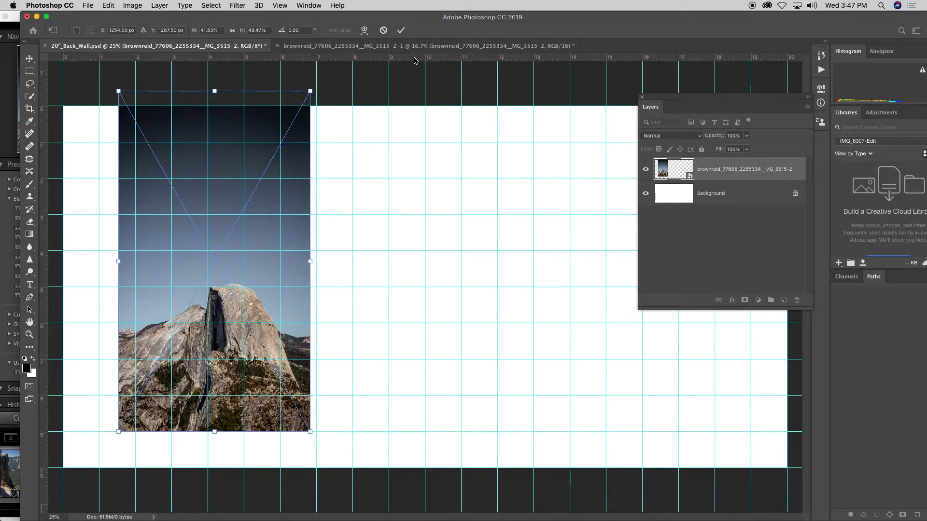
{"action": "key", "text": "Return"}
Add a horizontal guide at about 5.5 inches on the wall and center the Half Dome photo vertically on it.
{"action": "left_click_drag", "start_coordinate": [409, 57], "coordinate": [406, 306]}
{"action": "left_click_drag", "start_coordinate": [264, 242], "coordinate": [269, 304]}
{"action": "left_click_drag", "start_coordinate": [257, 261], "coordinate": [261, 215]}
{"action": "key", "text": "super+t"}
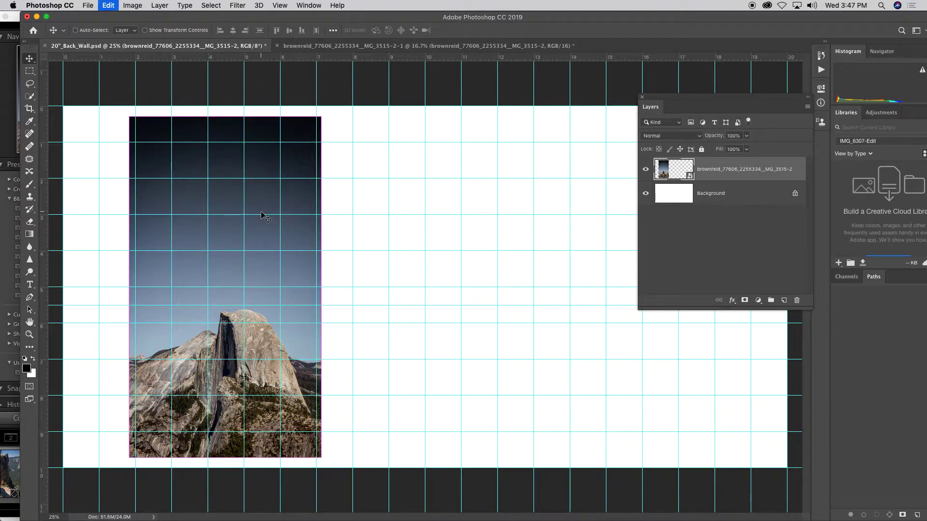
{"action": "left_click_drag", "start_coordinate": [248, 222], "coordinate": [249, 240]}
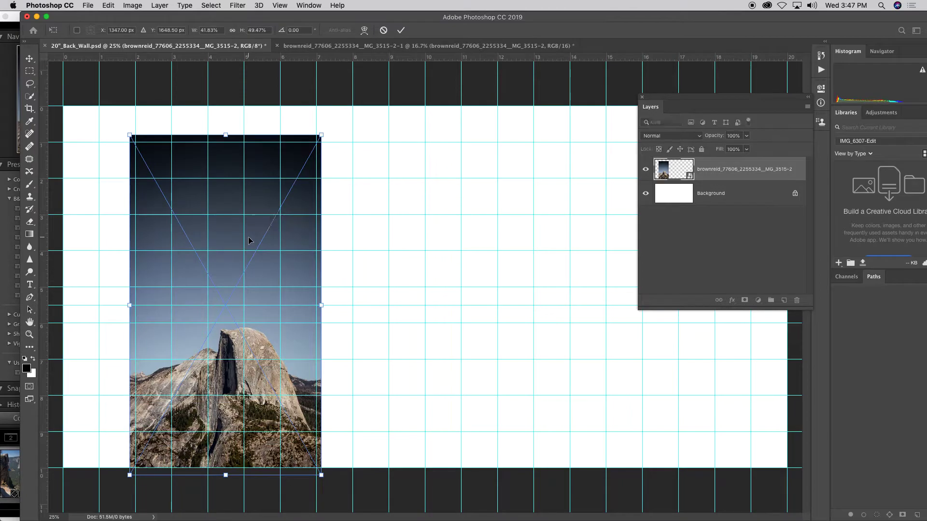
Scale the Half Dome photo to about 17.34% width and 22.08% height, with its left edge near 2 inches and its base near 7 inches.
{"action": "left_click_drag", "start_coordinate": [321, 475], "coordinate": [287, 345]}
{"action": "key", "text": "super+z"}
{"action": "left_click_drag", "start_coordinate": [328, 138], "coordinate": [232, 291]}
{"action": "left_click_drag", "start_coordinate": [191, 385], "coordinate": [198, 302]}
{"action": "left_click_drag", "start_coordinate": [230, 395], "coordinate": [215, 359]}
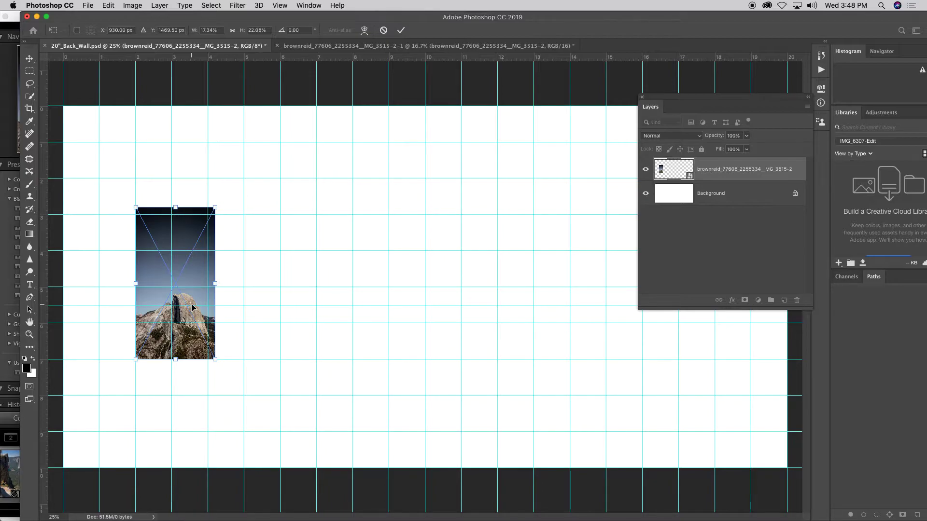
Switch to Chrome, search for "standard frame size of photography" and open Shutterfly's picture frame sizes guide.
{"action": "left_click", "coordinate": [207, 499]}
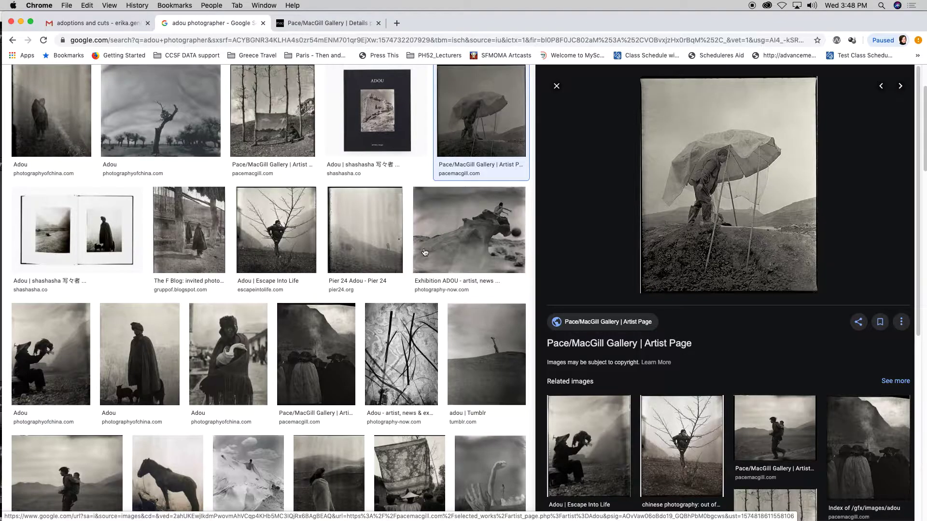
{"action": "left_click", "coordinate": [362, 38]}
{"action": "type", "text": "stand"}
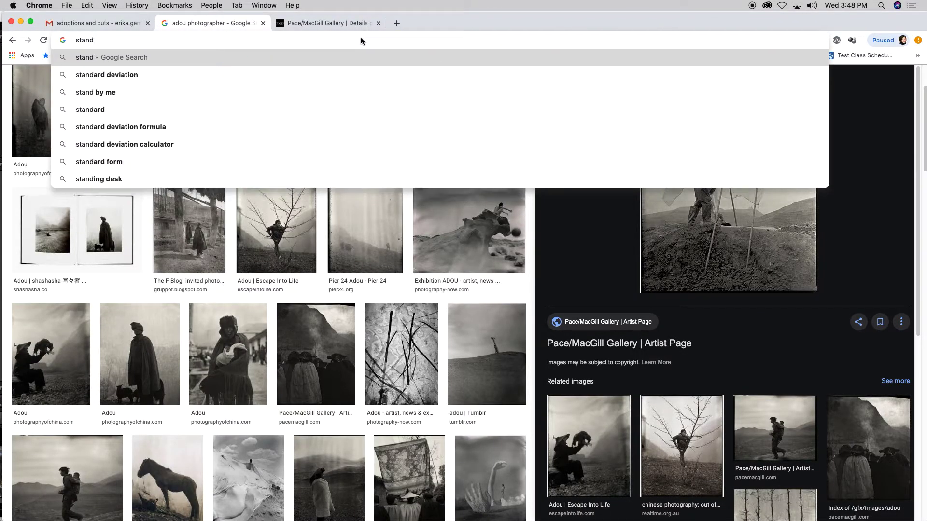
{"action": "type", "text": "ard frame size"}
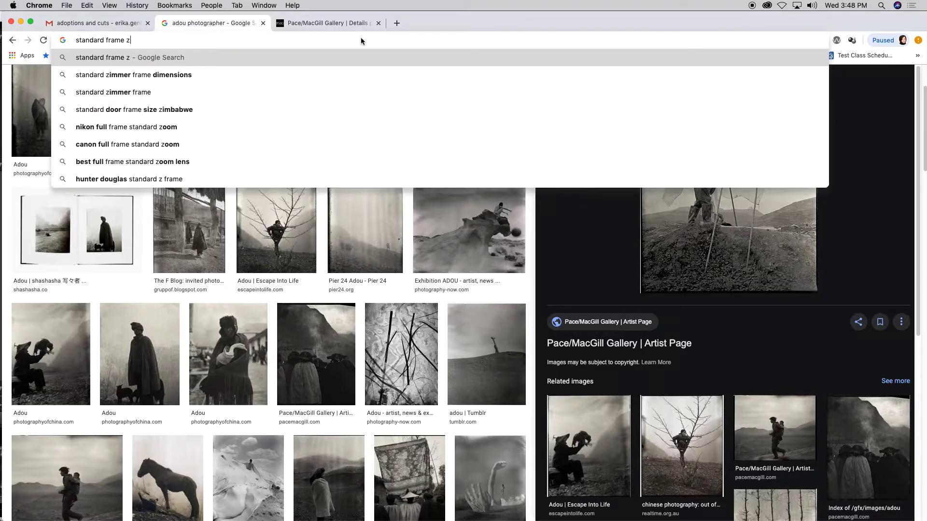
{"action": "type", "text": " of photography"}
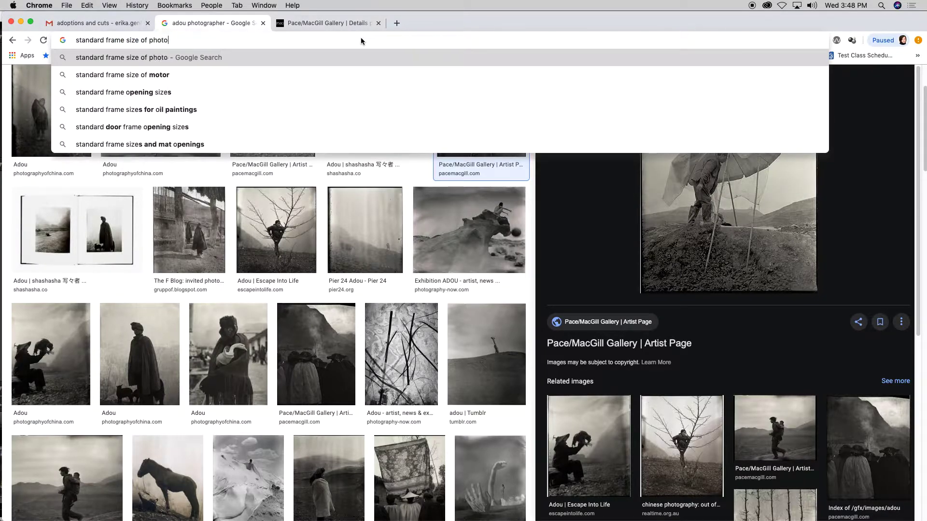
{"action": "key", "text": "Return"}
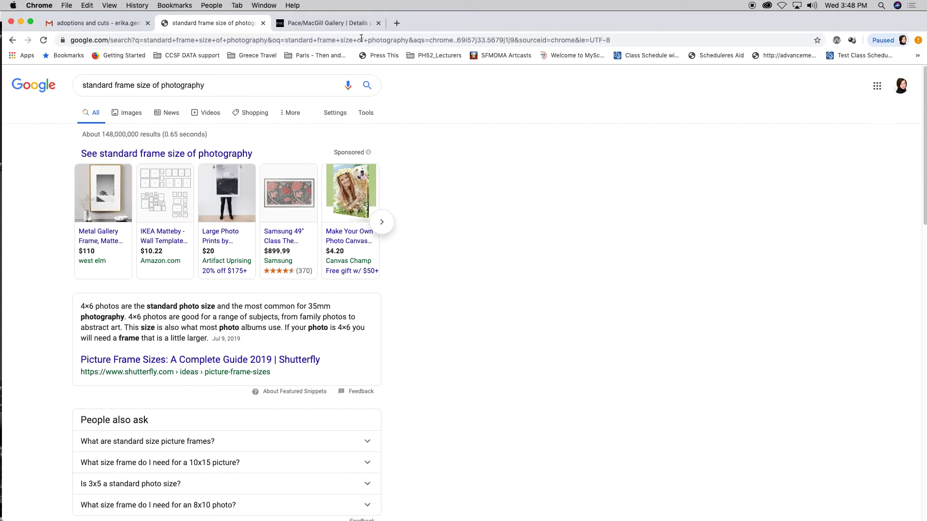
{"action": "scroll", "coordinate": [502, 217], "scroll_direction": "down", "scroll_amount": 5}
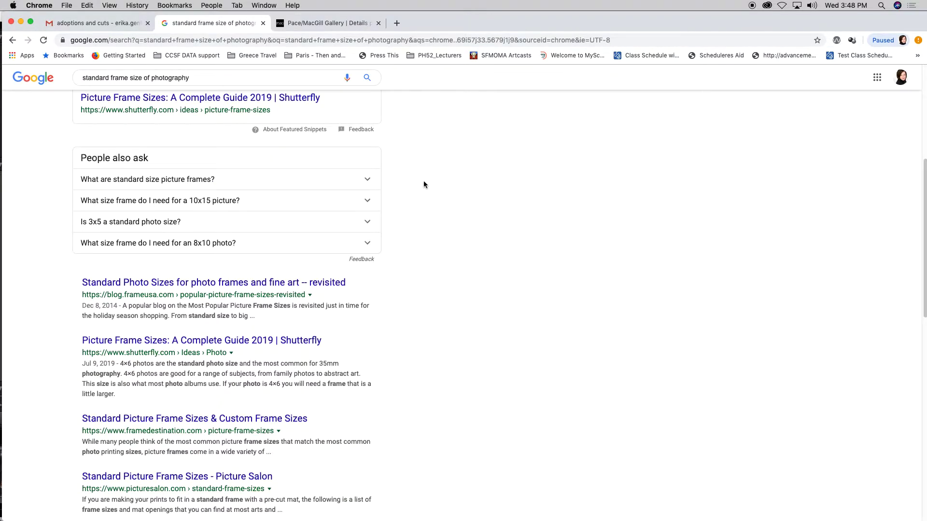
{"action": "left_click", "coordinate": [304, 99]}
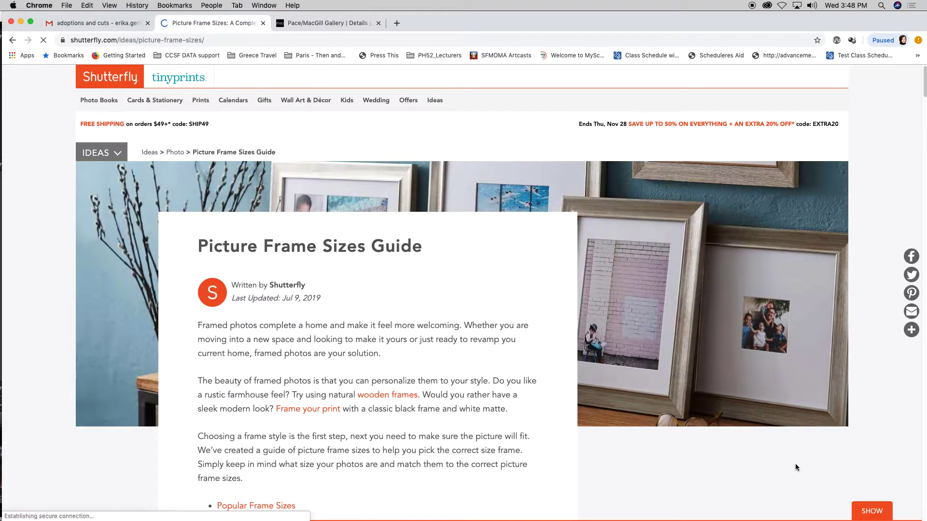
Read through the guide's common photo print sizes and the frame sizes recommended with matting.
{"action": "scroll", "coordinate": [796, 463], "scroll_direction": "down", "scroll_amount": 7}
{"action": "scroll", "coordinate": [796, 465], "scroll_direction": "down", "scroll_amount": 5}
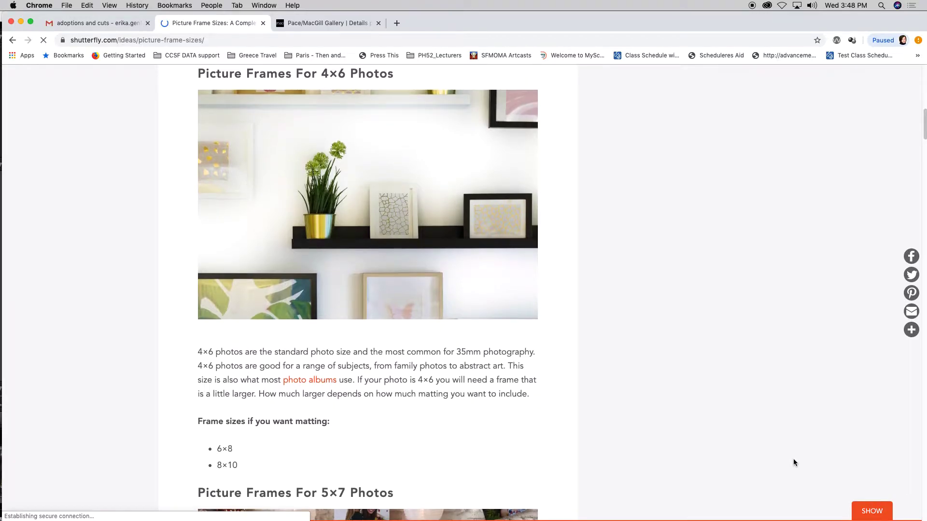
{"action": "scroll", "coordinate": [793, 463], "scroll_direction": "down", "scroll_amount": 8}
{"action": "scroll", "coordinate": [794, 462], "scroll_direction": "down", "scroll_amount": 7}
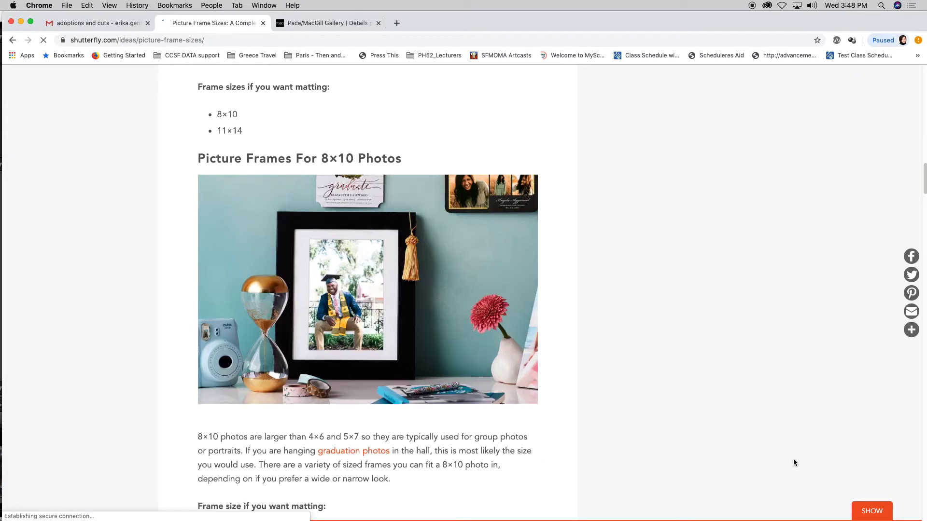
{"action": "scroll", "coordinate": [792, 458], "scroll_direction": "down", "scroll_amount": 3}
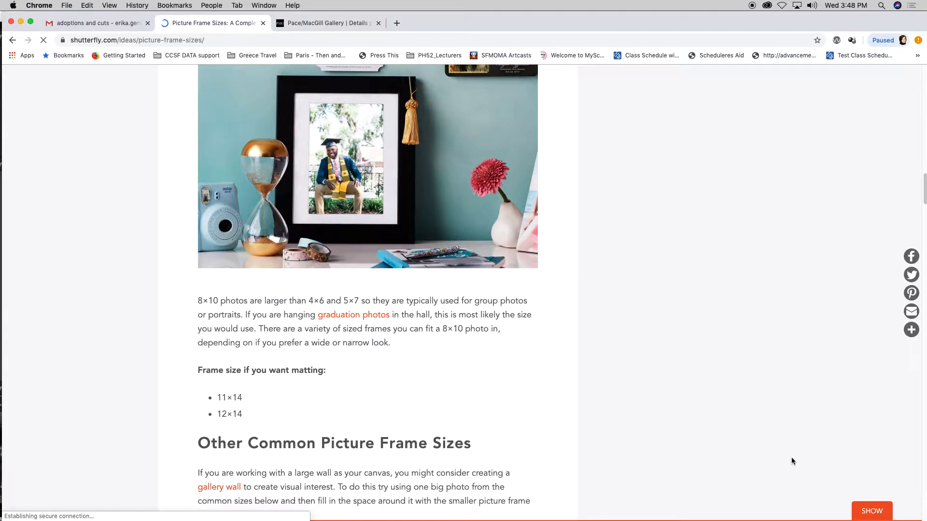
{"action": "scroll", "coordinate": [792, 461], "scroll_direction": "down", "scroll_amount": 5}
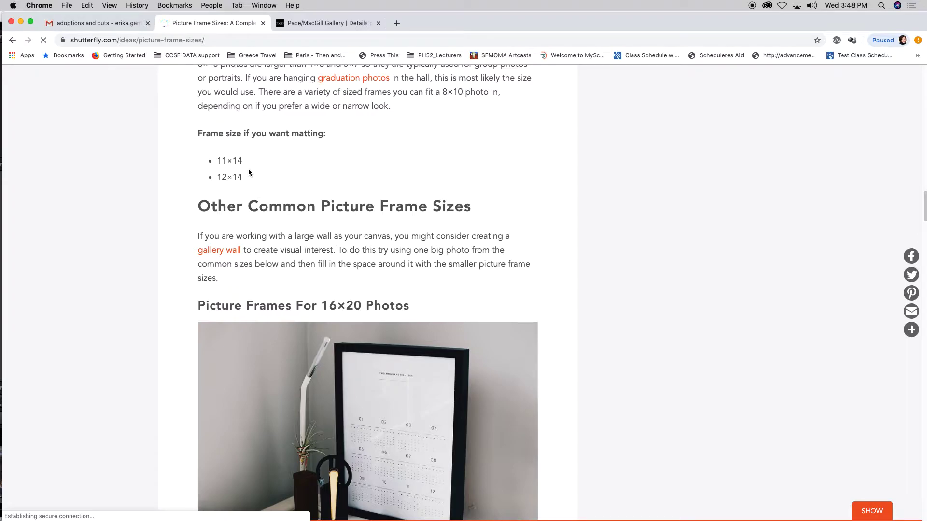
{"action": "scroll", "coordinate": [549, 271], "scroll_direction": "down", "scroll_amount": 5}
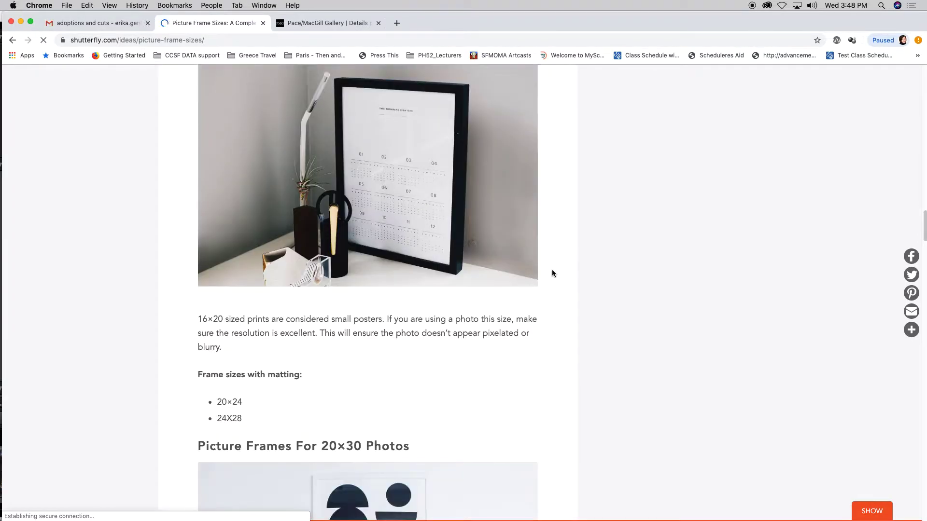
{"action": "scroll", "coordinate": [560, 272], "scroll_direction": "down", "scroll_amount": 4}
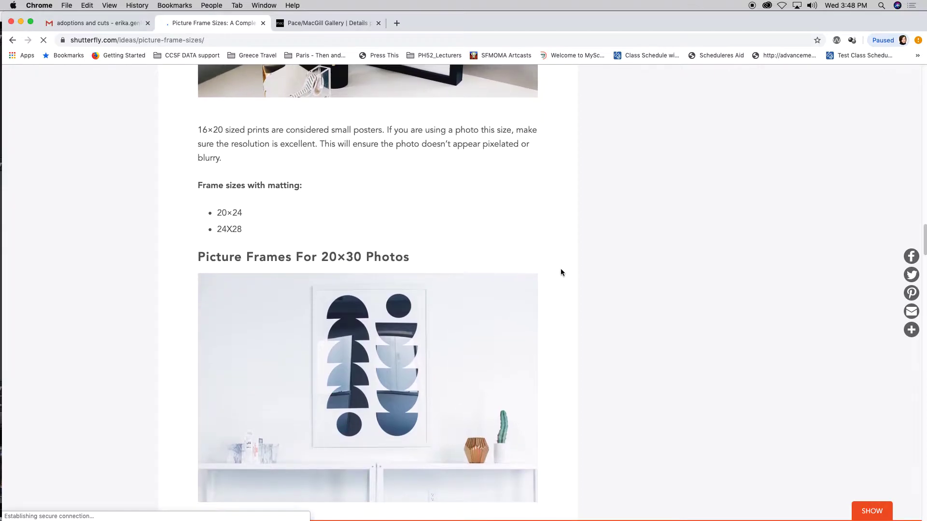
{"action": "scroll", "coordinate": [561, 272], "scroll_direction": "down", "scroll_amount": 1}
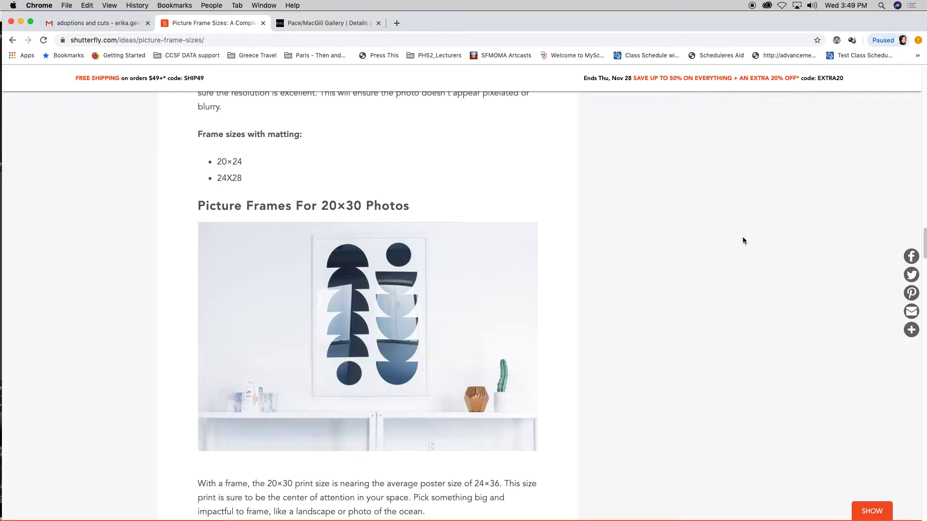
{"action": "scroll", "coordinate": [742, 294], "scroll_direction": "down", "scroll_amount": 5}
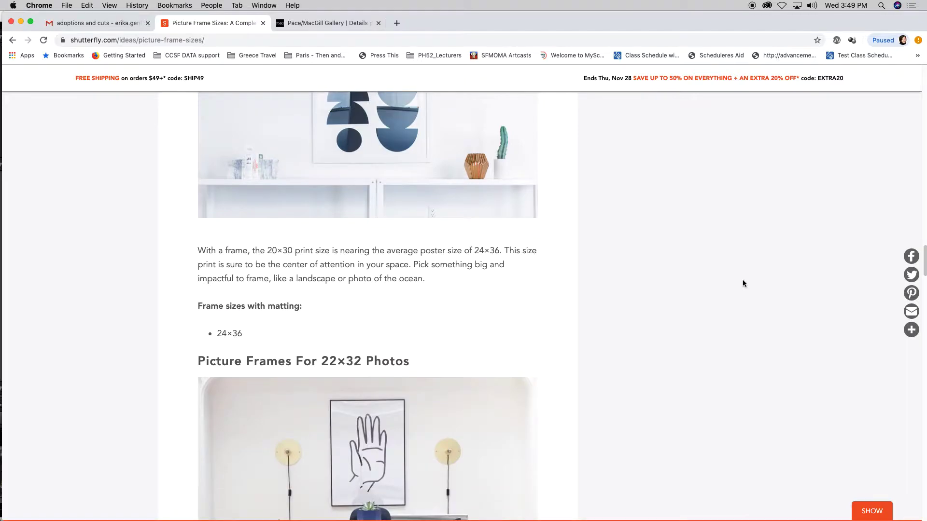
{"action": "scroll", "coordinate": [743, 283], "scroll_direction": "down", "scroll_amount": 3}
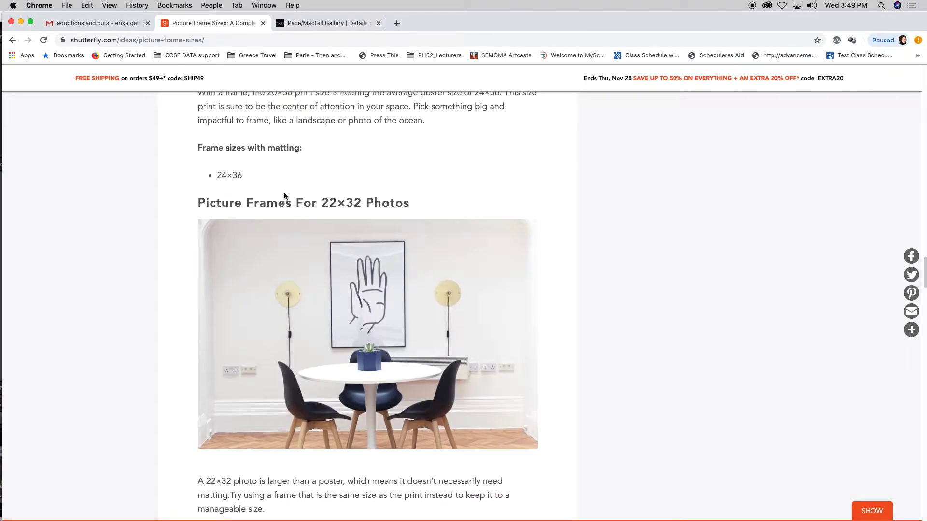
{"action": "scroll", "coordinate": [252, 184], "scroll_direction": "up", "scroll_amount": 10}
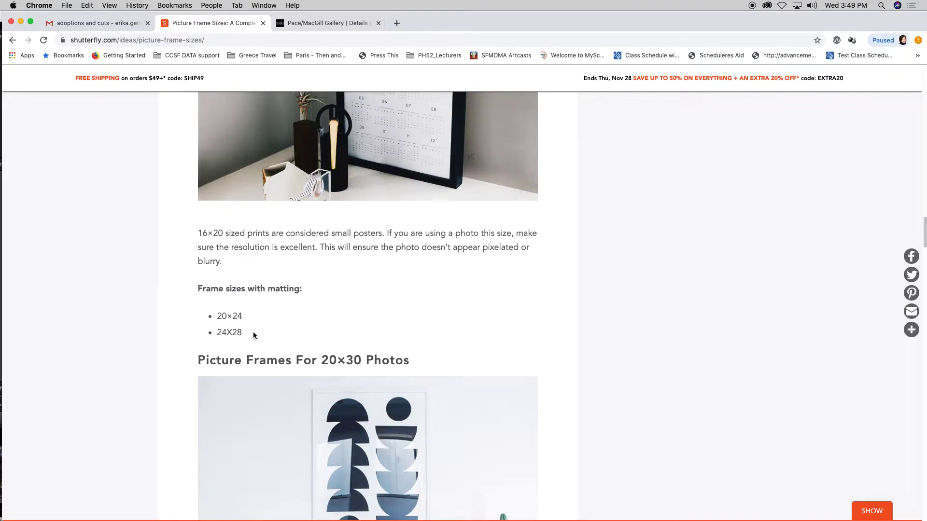
Return to Photoshop and apply the Half Dome photo's transform.
{"action": "left_click_drag", "start_coordinate": [454, 20], "coordinate": [462, 164]}
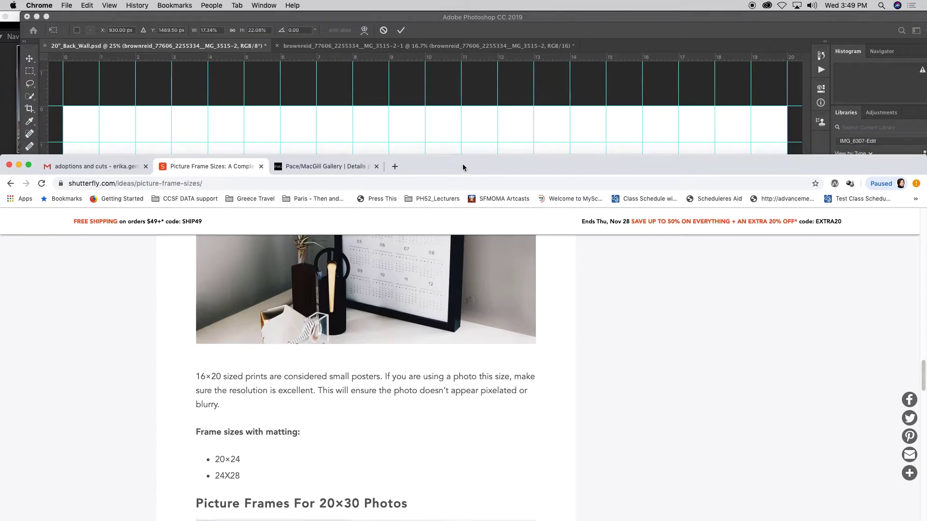
{"action": "left_click", "coordinate": [431, 86]}
{"action": "key", "text": "Return"}
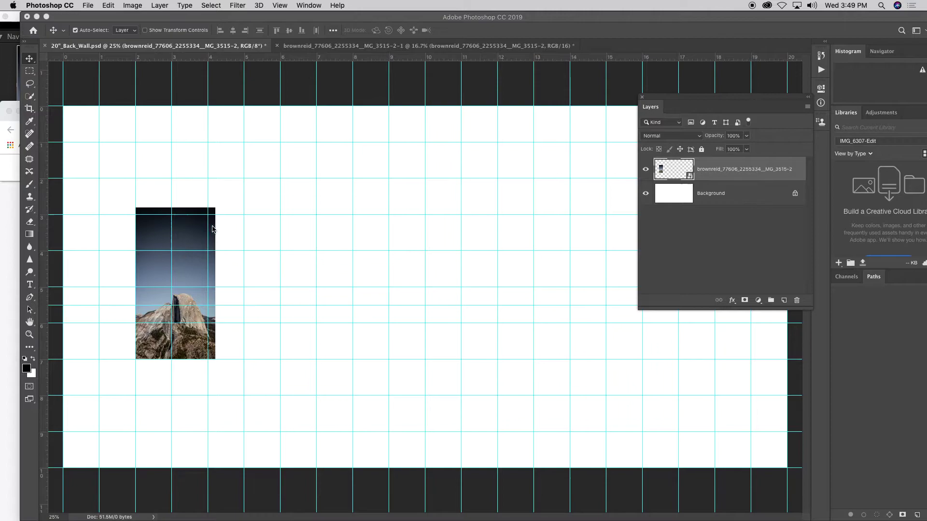
{"action": "left_click", "coordinate": [662, 173]}
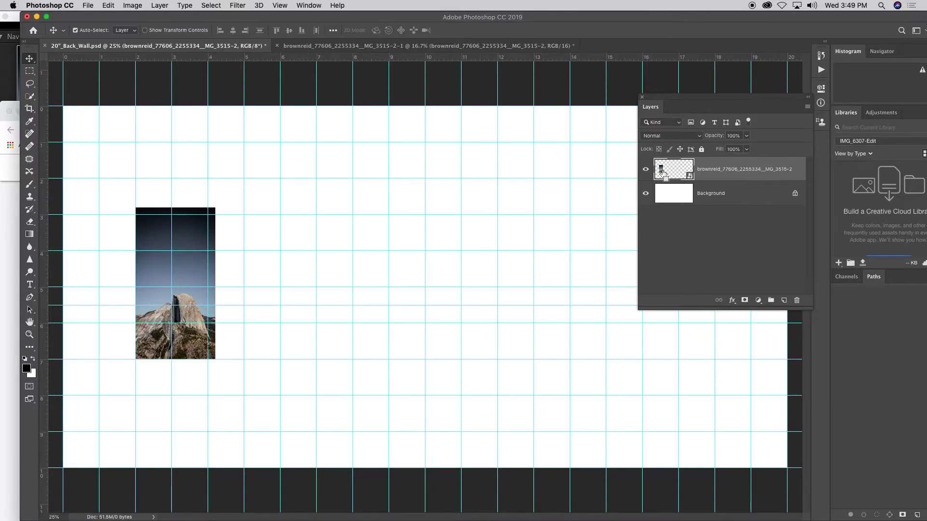
{"action": "key", "text": "super+t"}
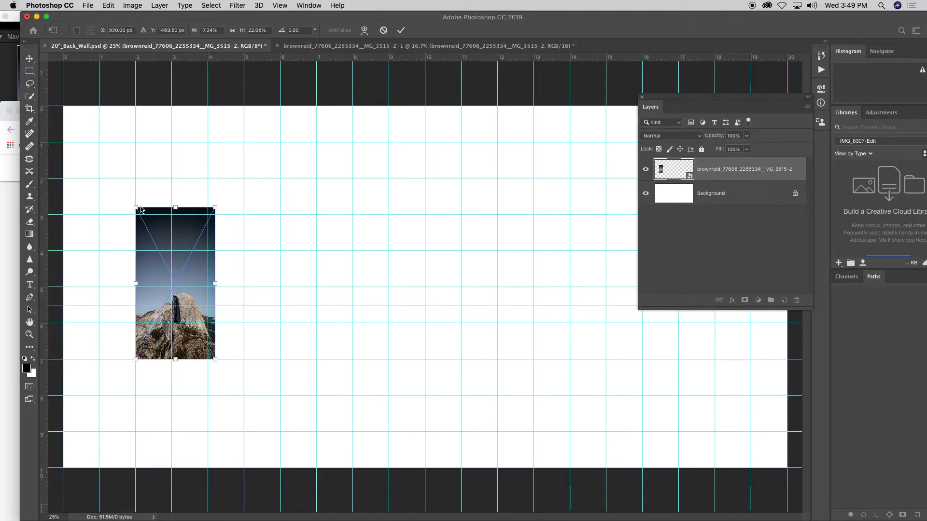
{"action": "key", "text": "Return"}
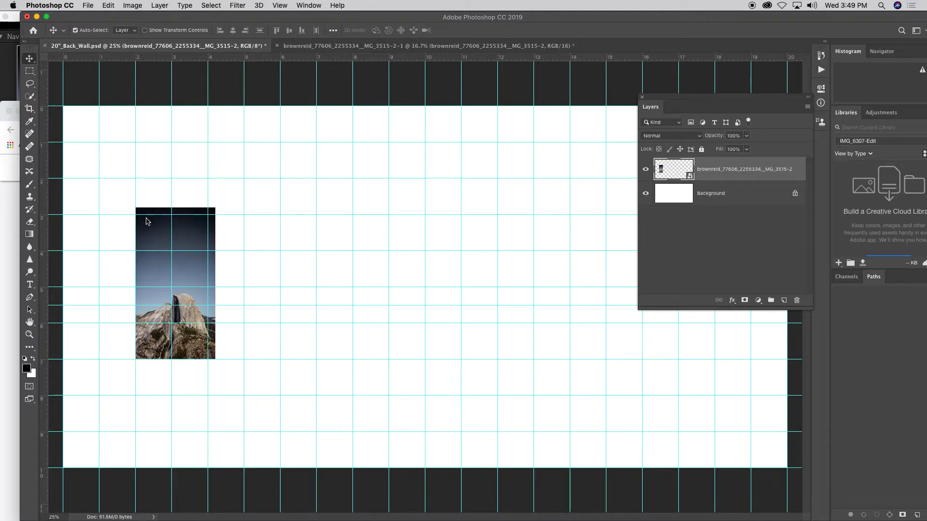
{"action": "key", "text": "ctrl+t"}
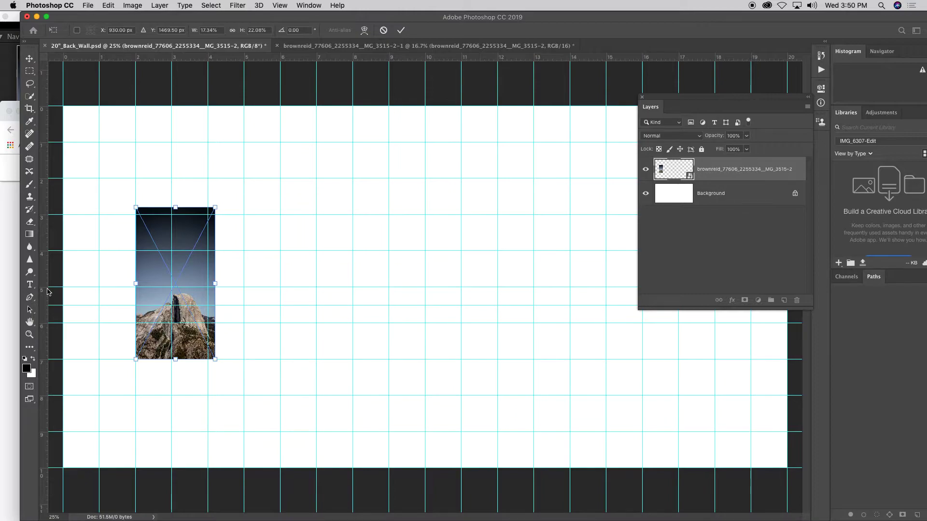
{"action": "key", "text": "Return"}
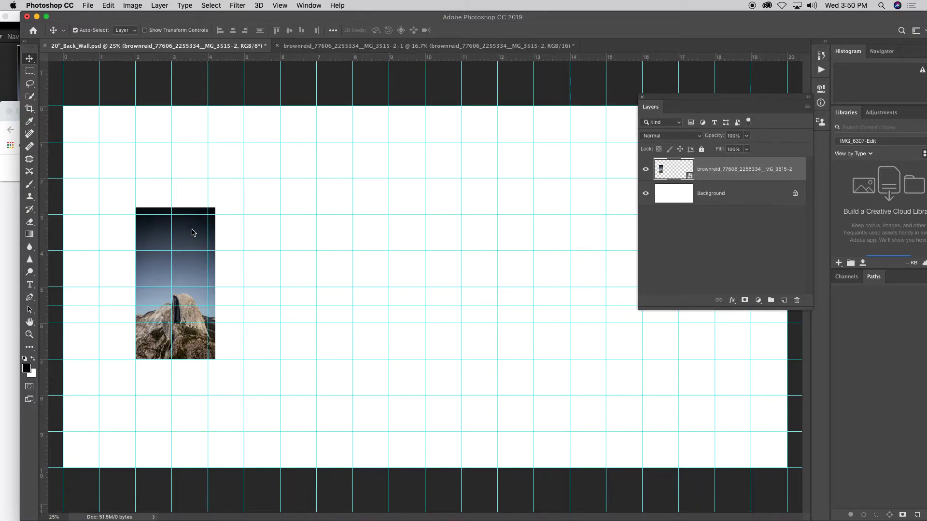
{"action": "key", "text": "super+t"}
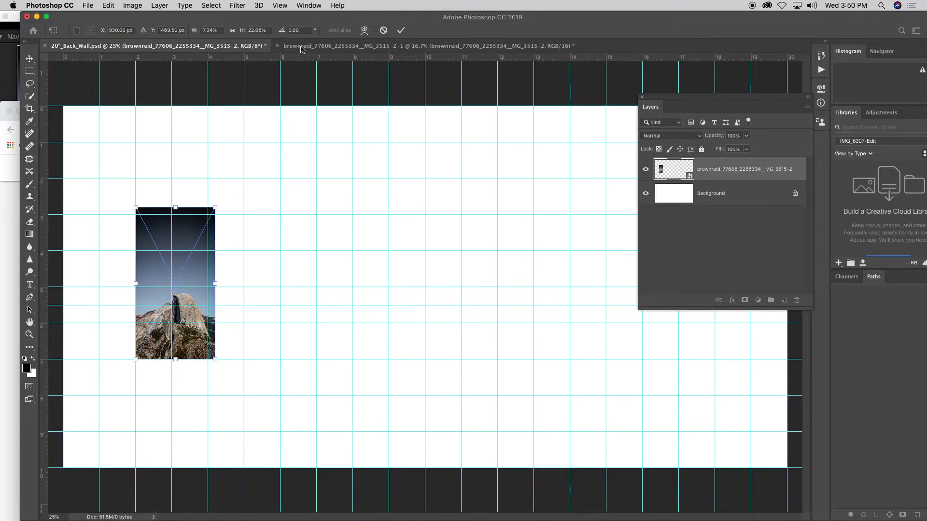
{"action": "key", "text": "Return"}
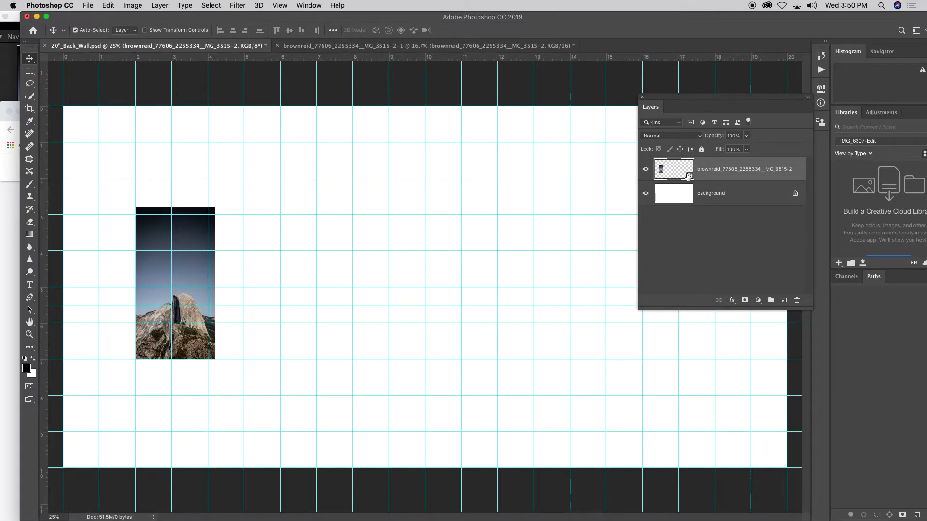
Delete the Half Dome photo layer from the back wall document.
{"action": "double_click", "coordinate": [691, 176]}
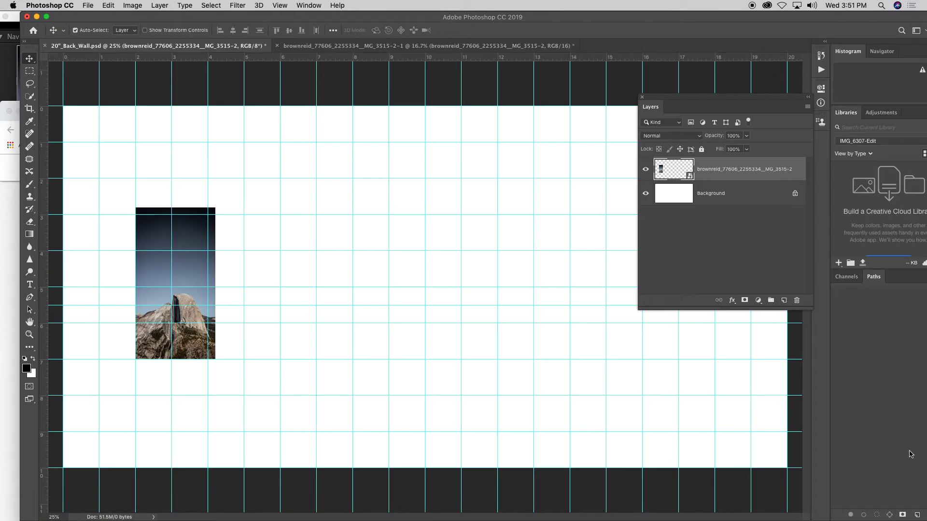
{"action": "left_click", "coordinate": [852, 468]}
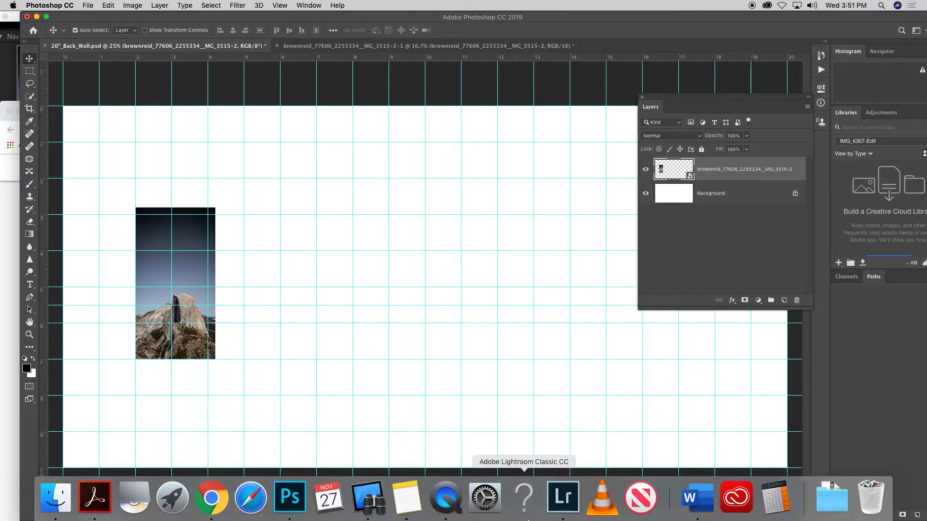
{"action": "left_click_drag", "start_coordinate": [746, 170], "coordinate": [797, 300]}
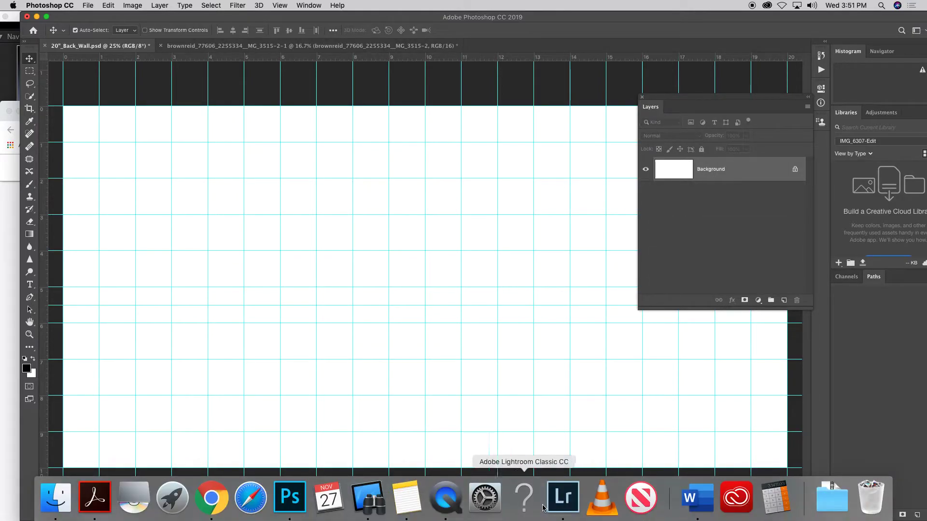
Switch to Lightroom Classic, select every photo in the Virtual Gallery Obscura at CCSF collection and open them as layers in one Photoshop document.
{"action": "left_click", "coordinate": [563, 496]}
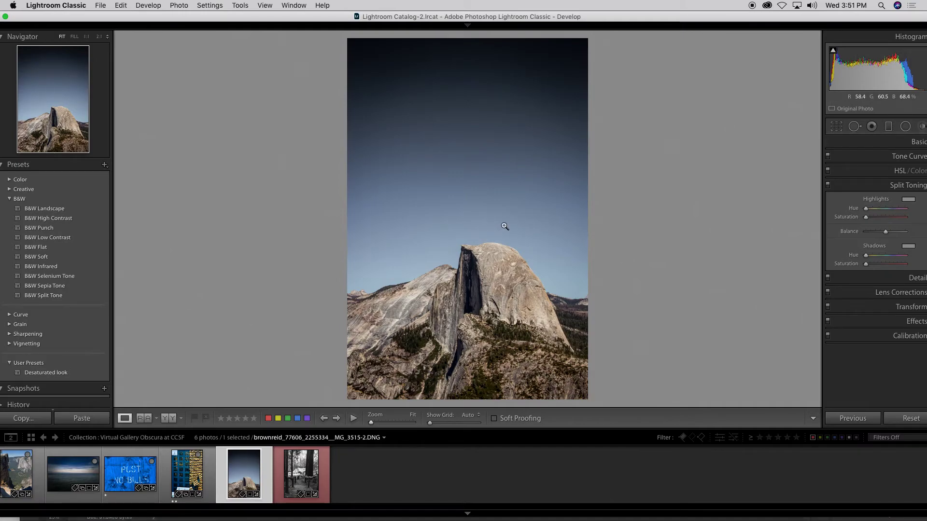
{"action": "key", "text": "g"}
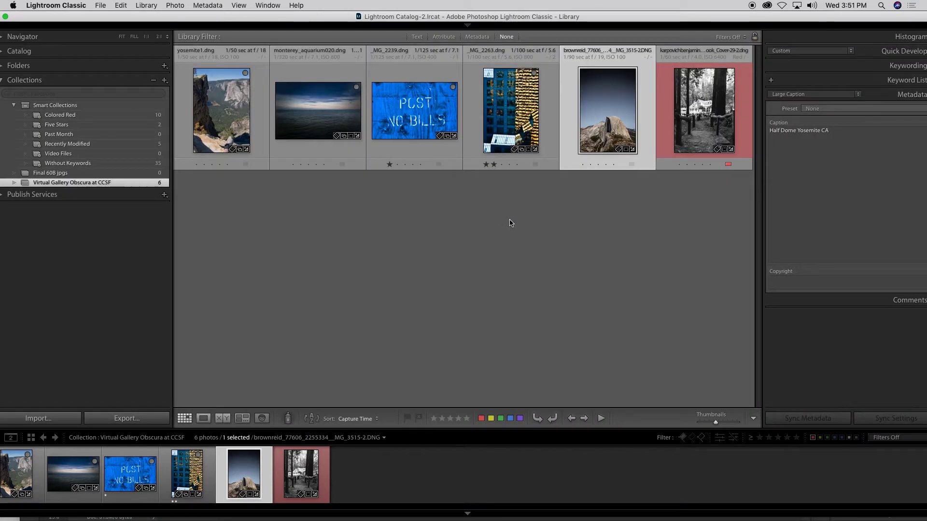
{"action": "key", "text": "super+a"}
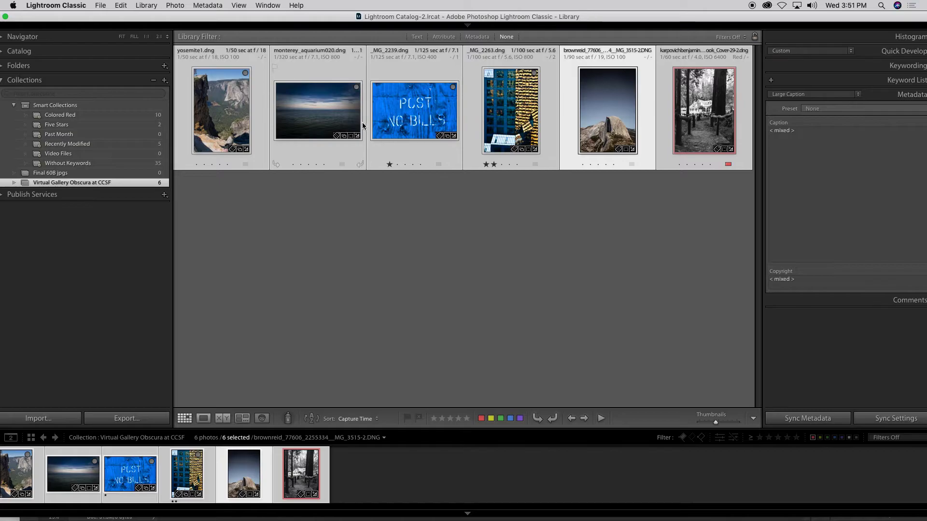
{"action": "right_click", "coordinate": [338, 113]}
{"action": "mouse_move", "coordinate": [405, 230]}
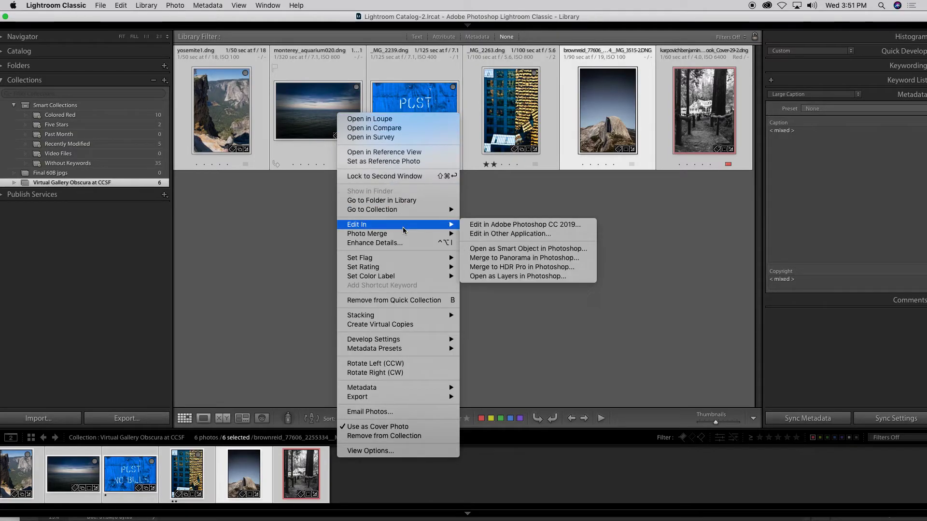
{"action": "left_click", "coordinate": [503, 277]}
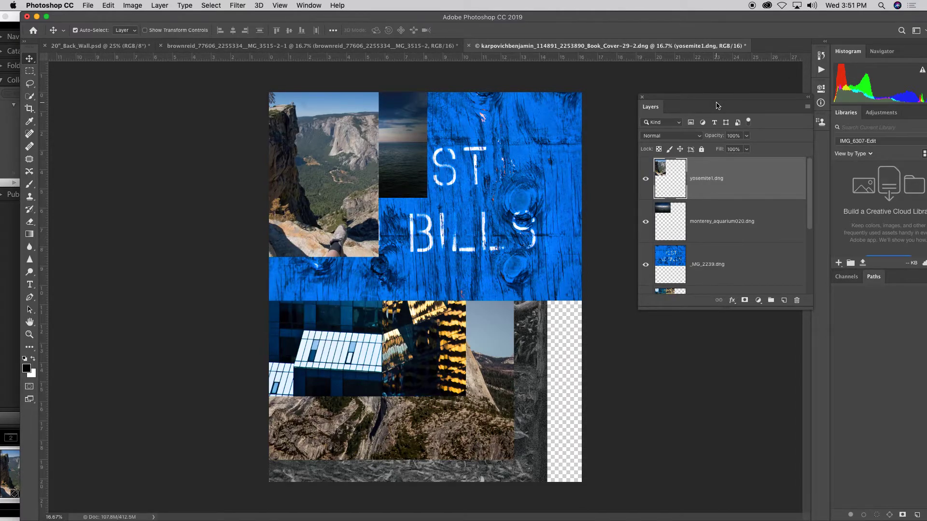
Group all the photo layers, from yosemite1.dng down to the Book_Cover-29-2.dng layer, into a new group named "exhibition prints'".
{"action": "left_click_drag", "start_coordinate": [809, 311], "coordinate": [818, 461]}
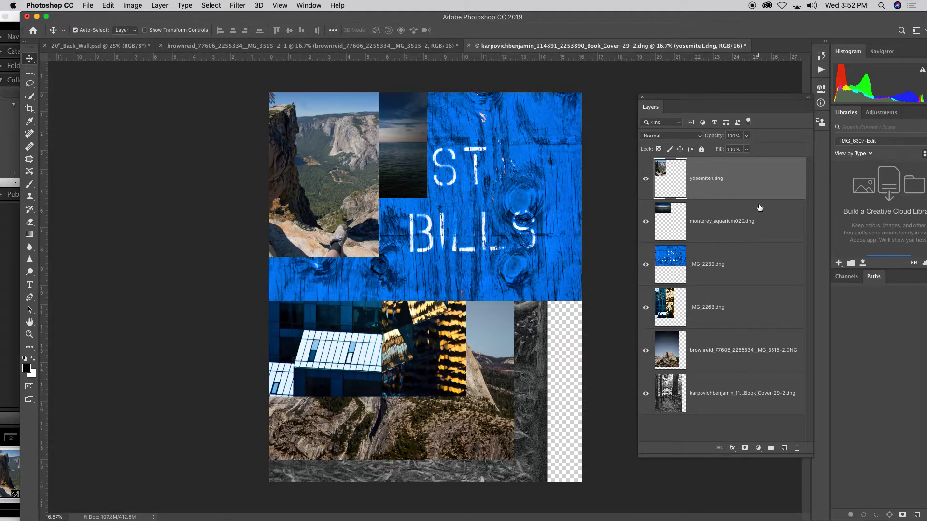
{"action": "left_click", "coordinate": [725, 401], "text": "shift"}
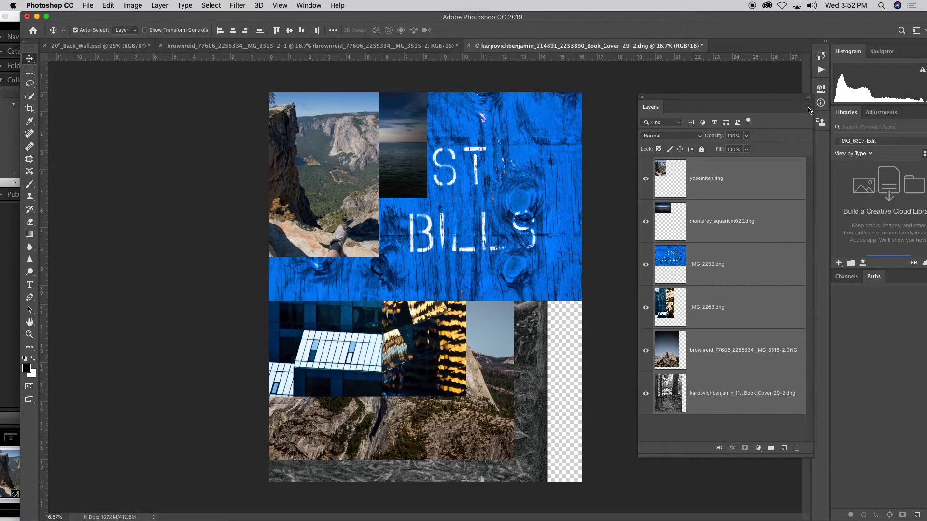
{"action": "left_click", "coordinate": [808, 108]}
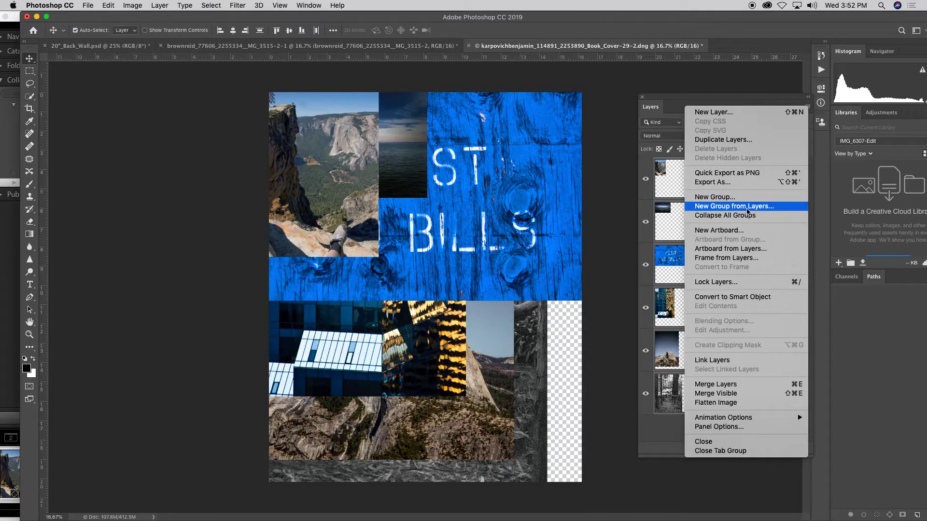
{"action": "left_click", "coordinate": [747, 211]}
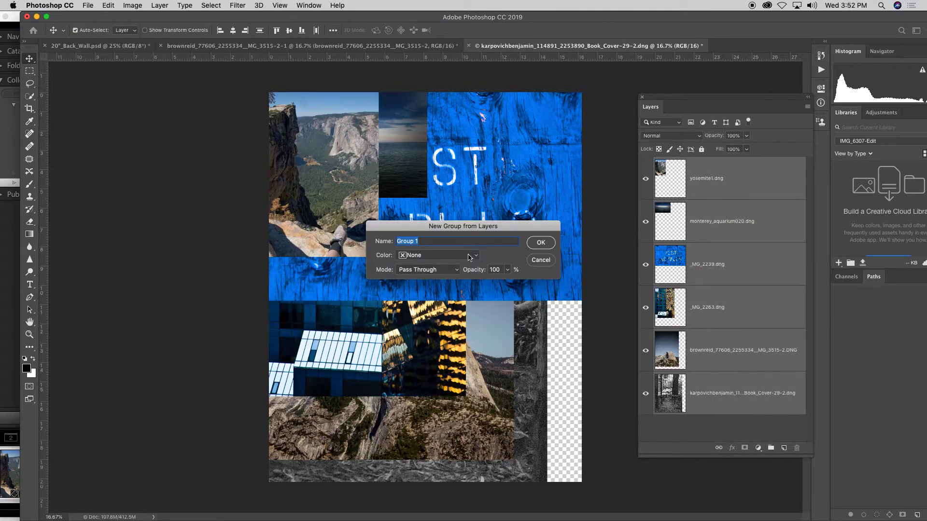
{"action": "type", "text": "e"}
{"action": "key", "text": "Return"}
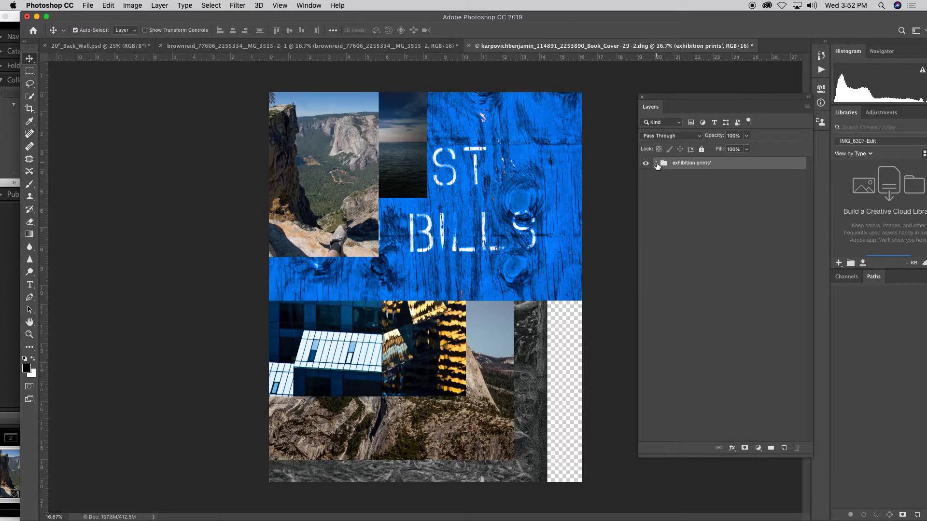
{"action": "left_click", "coordinate": [656, 163]}
{"action": "left_click", "coordinate": [656, 163]}
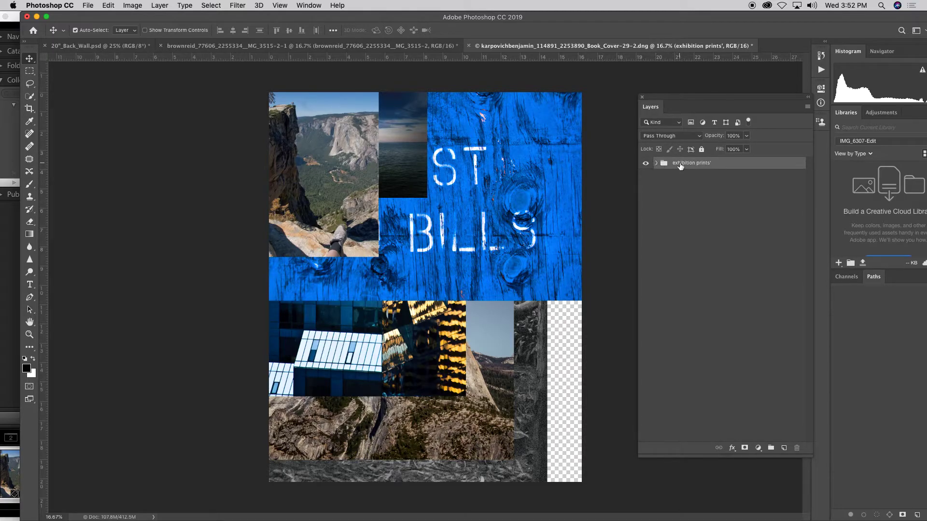
Try to convert the whole exhibition prints' group into a single smart object.
{"action": "left_click", "coordinate": [160, 6]}
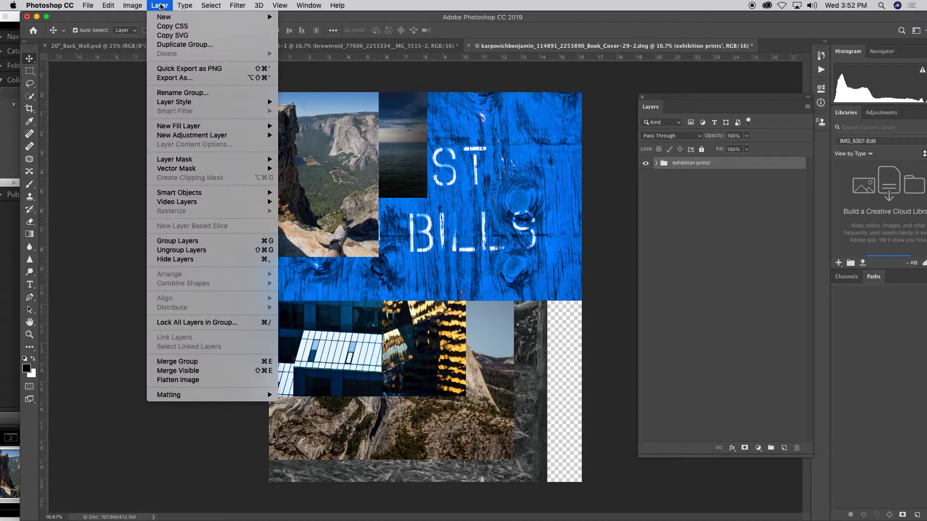
{"action": "mouse_move", "coordinate": [193, 192]}
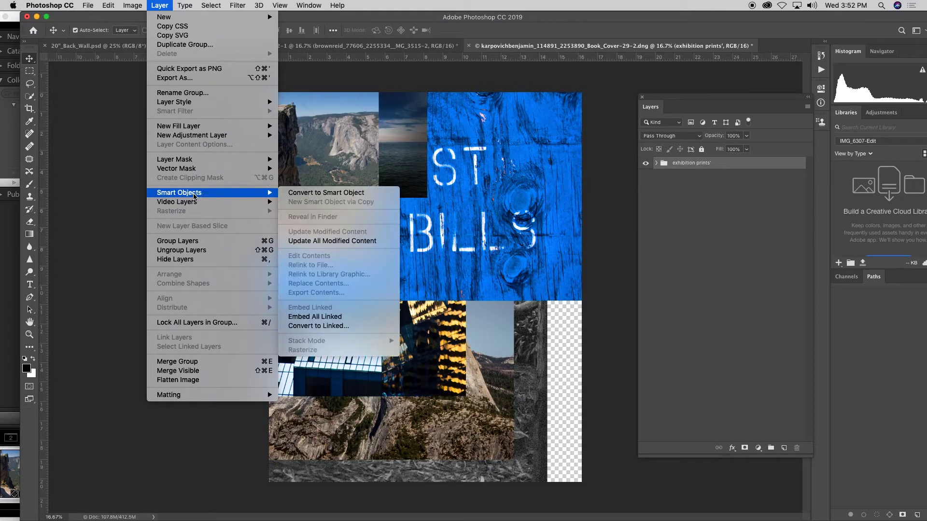
{"action": "left_click", "coordinate": [298, 194]}
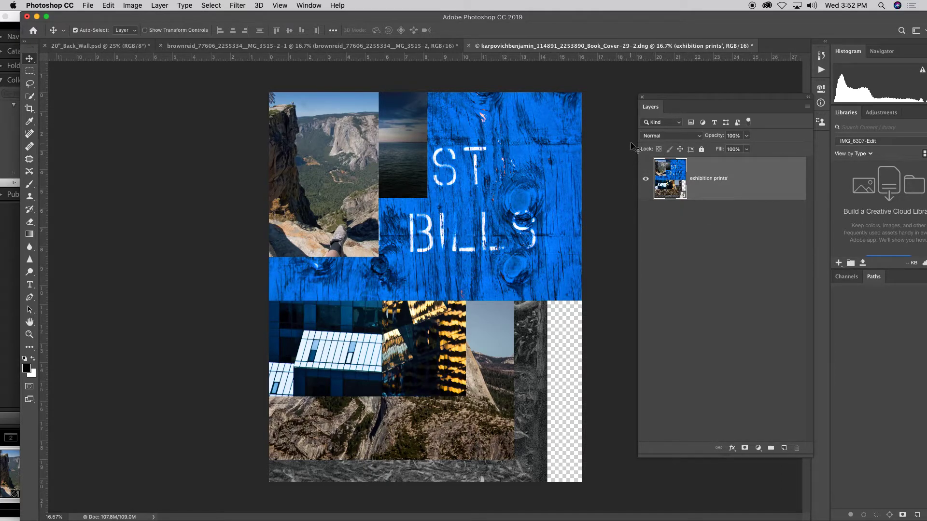
{"action": "key", "text": "super+z"}
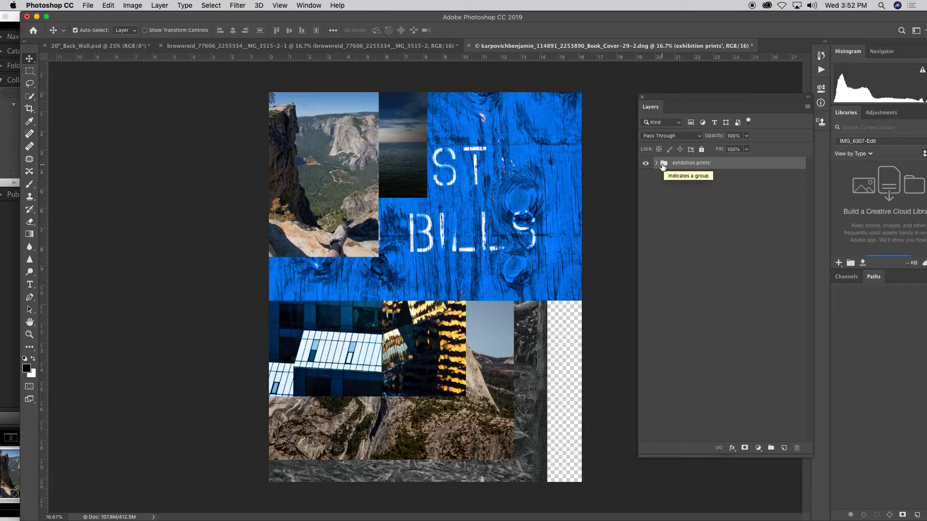
Copy the exhibition prints' group into 20"_Back_Wall.psd, converting its colors to preserve color appearance.
{"action": "left_click_drag", "start_coordinate": [664, 165], "coordinate": [304, 189]}
{"action": "left_click", "coordinate": [535, 195]}
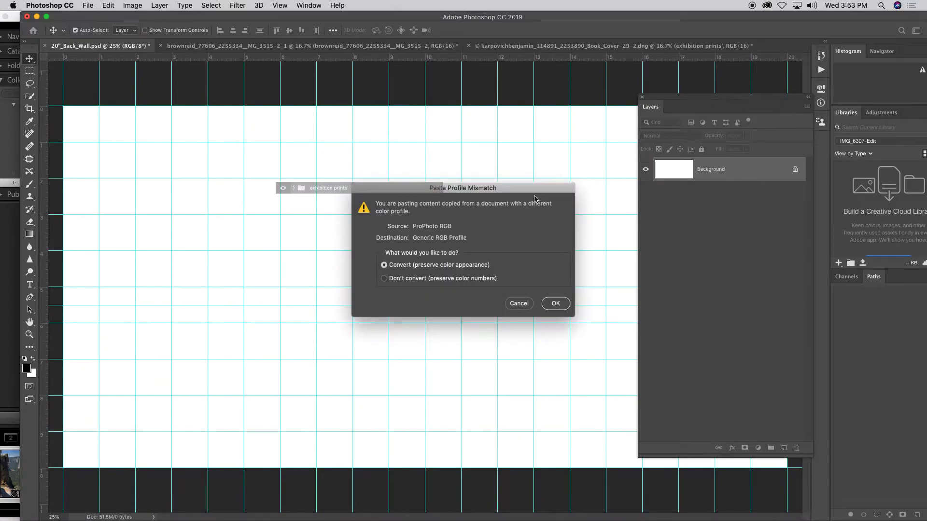
{"action": "left_click", "coordinate": [557, 306]}
{"action": "left_click", "coordinate": [559, 285]}
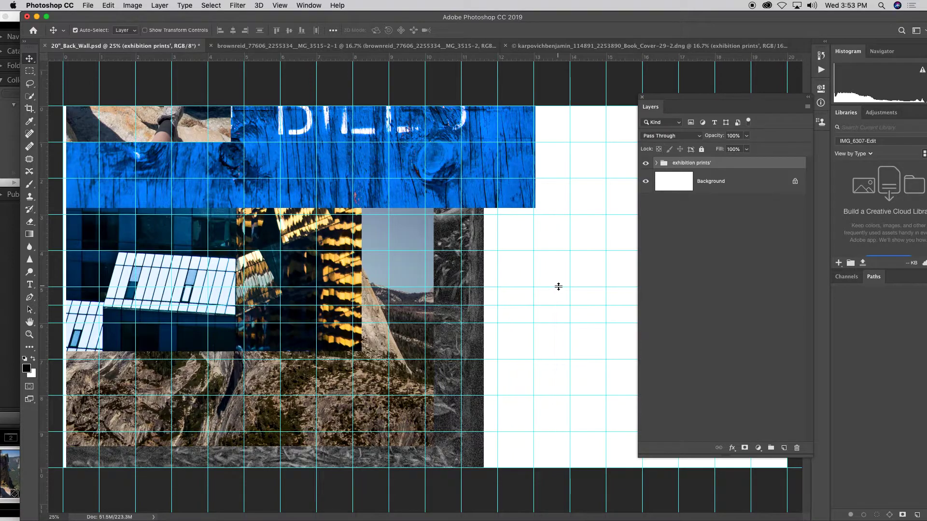
Expand the exhibition prints' group in the back wall document and convert the yosemite1.dng layer to a smart object.
{"action": "left_click", "coordinate": [656, 163]}
{"action": "mouse_move", "coordinate": [646, 203]}
{"action": "left_mouse_down"}
{"action": "mouse_move", "coordinate": [645, 302]}
{"action": "mouse_move", "coordinate": [647, 186]}
{"action": "left_mouse_up"}
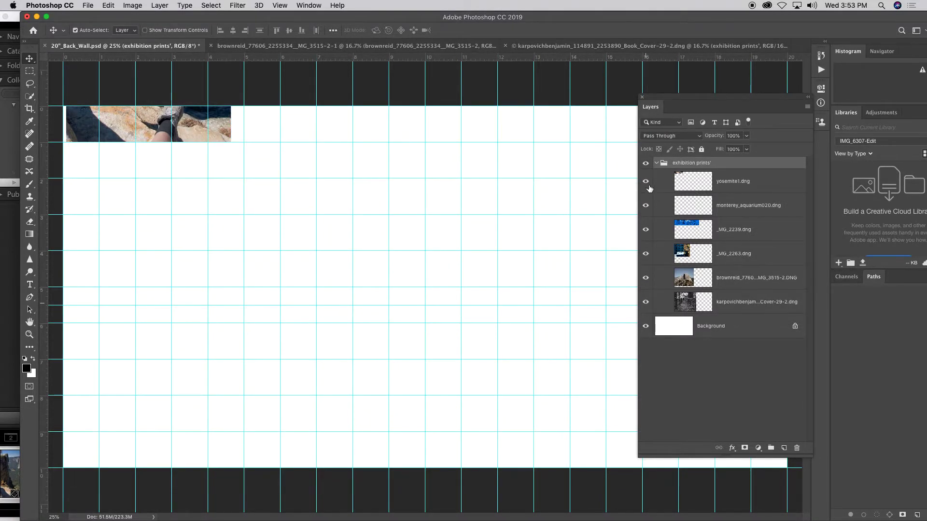
{"action": "left_click", "coordinate": [694, 183]}
{"action": "left_click", "coordinate": [159, 6]}
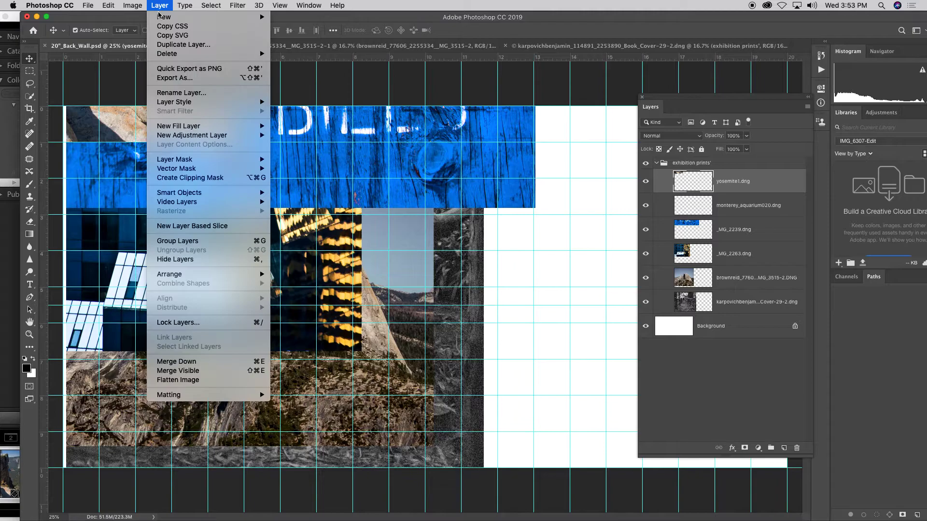
{"action": "mouse_move", "coordinate": [180, 195]}
{"action": "left_click", "coordinate": [291, 196]}
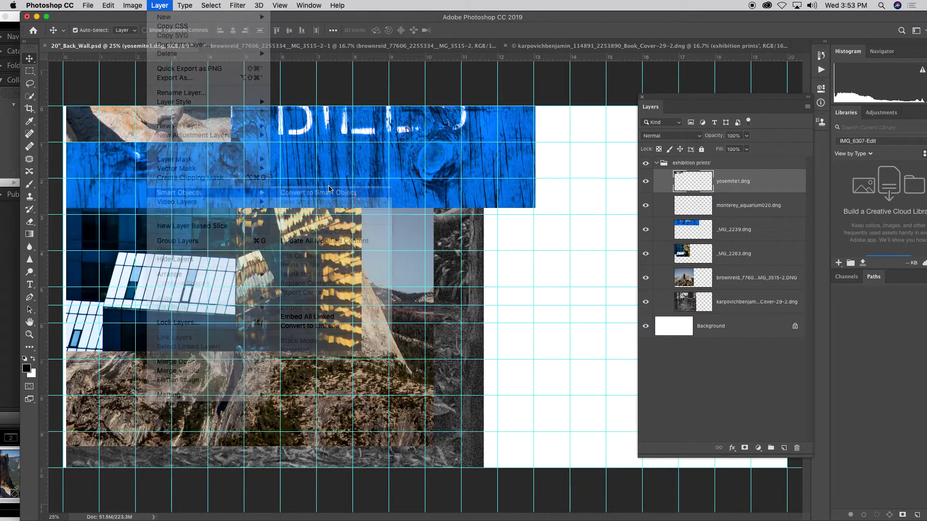
Convert the monterey_aquarium020.dng and _MG_2239.dng layers to individual smart objects.
{"action": "left_click", "coordinate": [697, 201]}
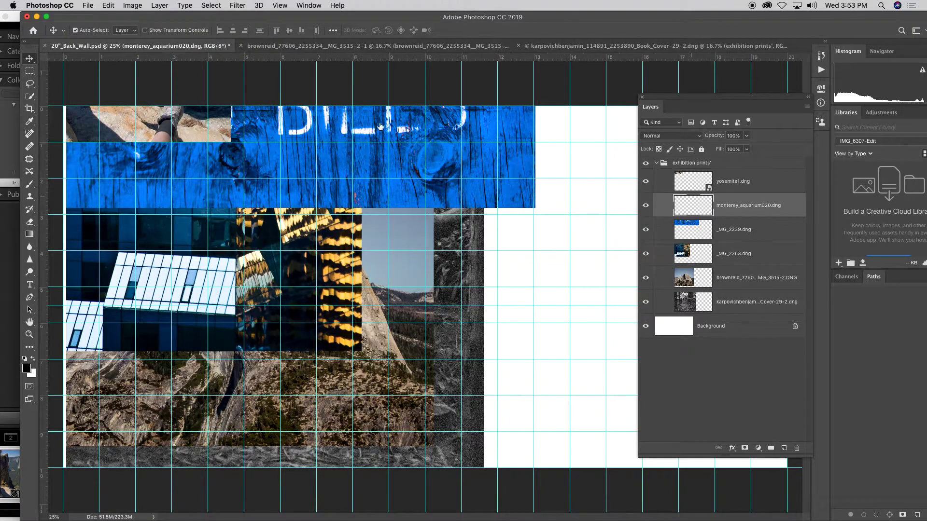
{"action": "left_click", "coordinate": [159, 5]}
{"action": "mouse_move", "coordinate": [185, 191]}
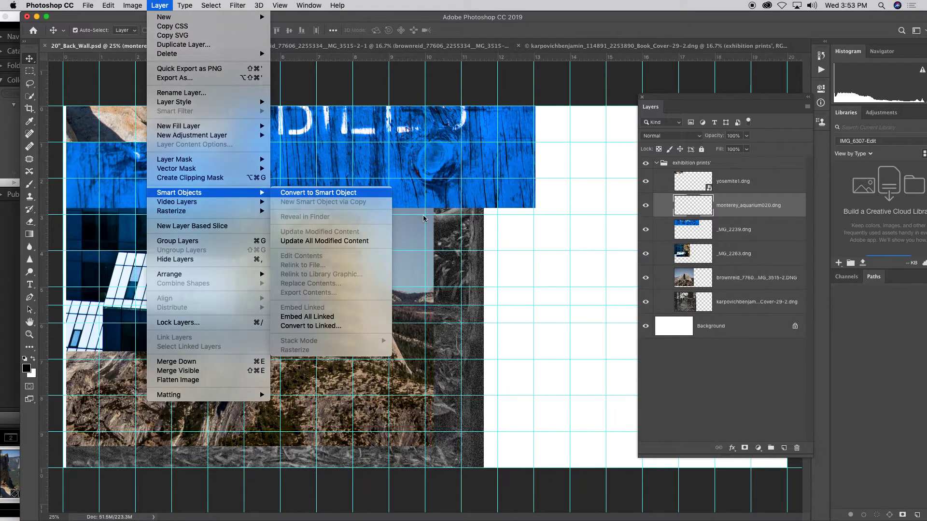
{"action": "left_click", "coordinate": [313, 195]}
{"action": "left_click", "coordinate": [691, 236]}
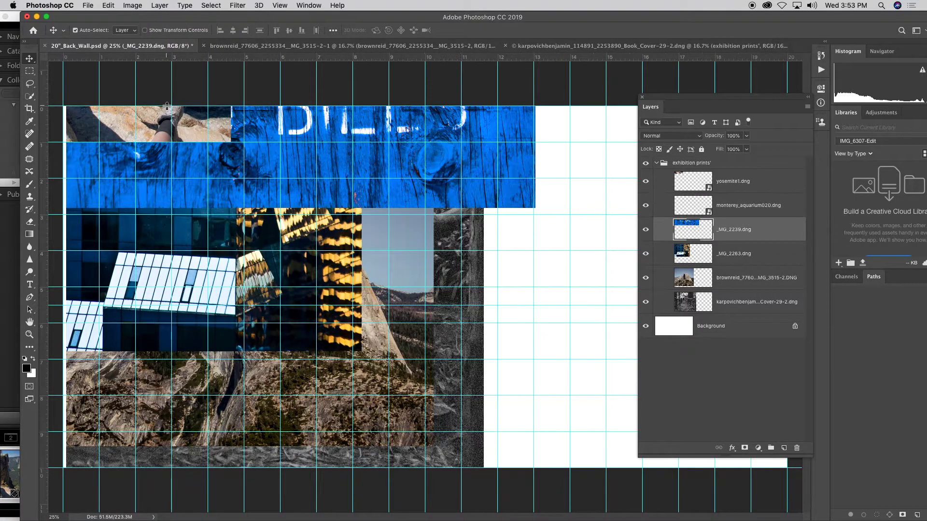
{"action": "left_click", "coordinate": [159, 6]}
{"action": "mouse_move", "coordinate": [182, 197]}
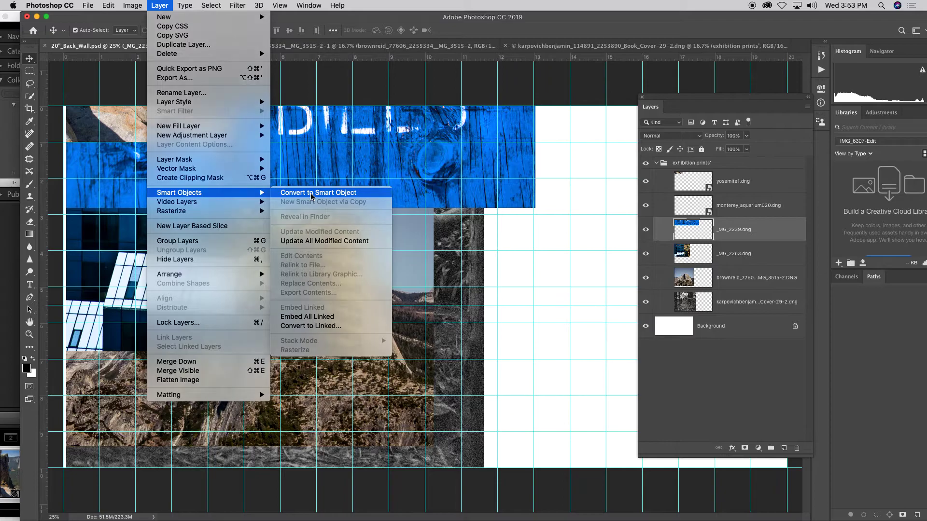
{"action": "left_click", "coordinate": [313, 193]}
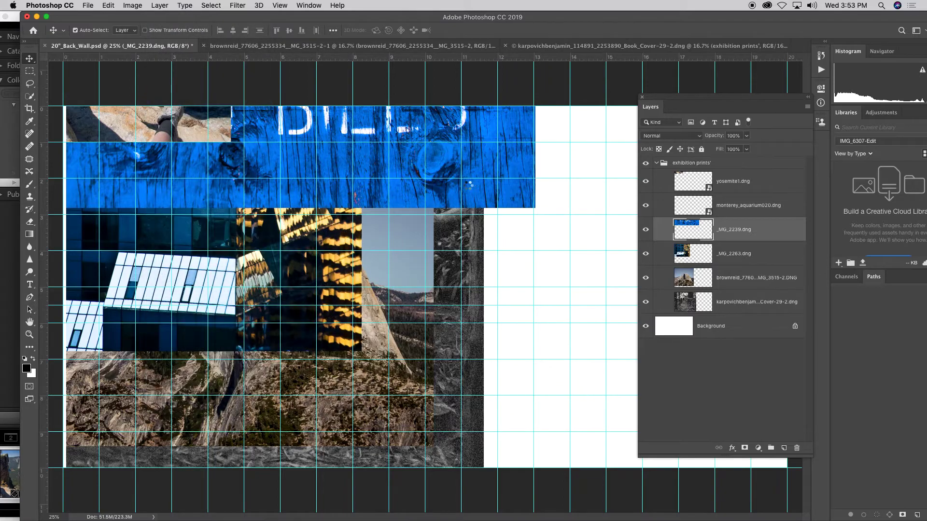
Open the contents of the yosemite1.dng smart object, using its embedded color profile.
{"action": "double_click", "coordinate": [695, 184]}
{"action": "left_click", "coordinate": [539, 196]}
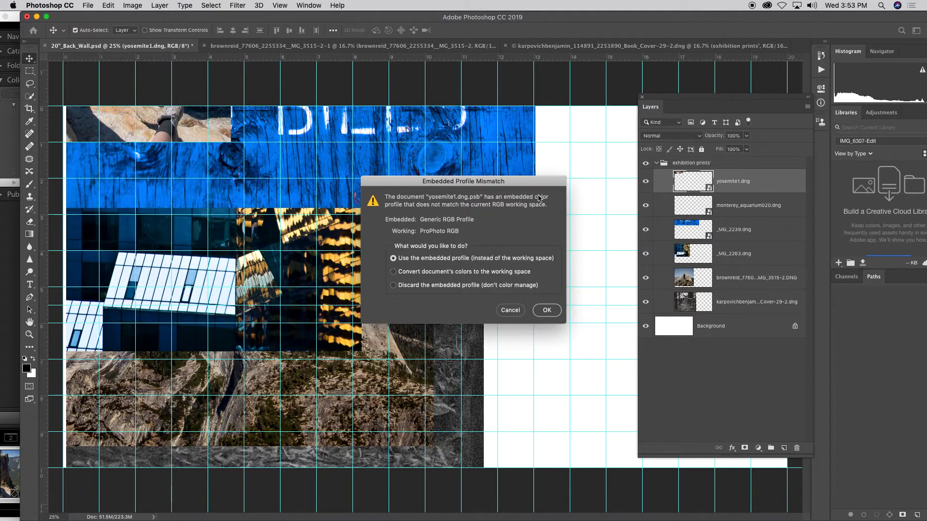
{"action": "left_click", "coordinate": [547, 311]}
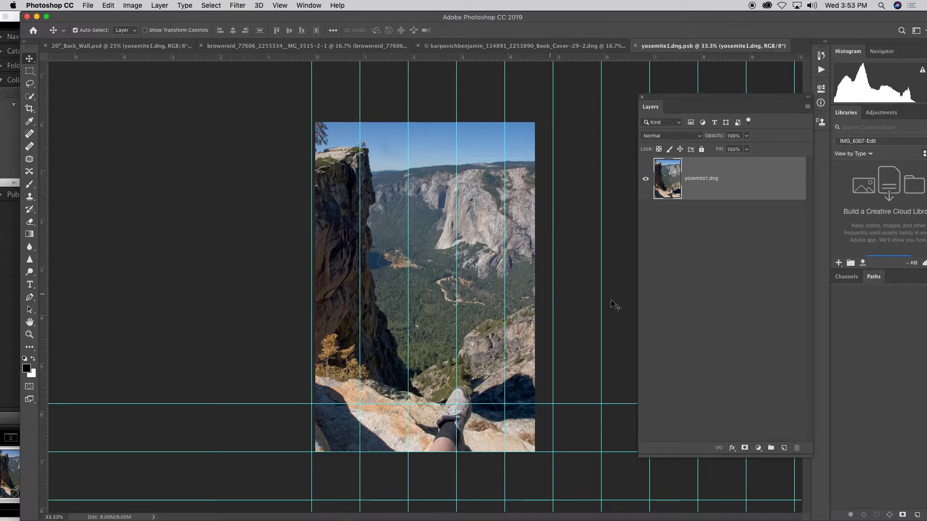
Try a darkening Curves adjustment inside the yosemite1.dng smart object, closing it without saving.
{"action": "left_click", "coordinate": [759, 448]}
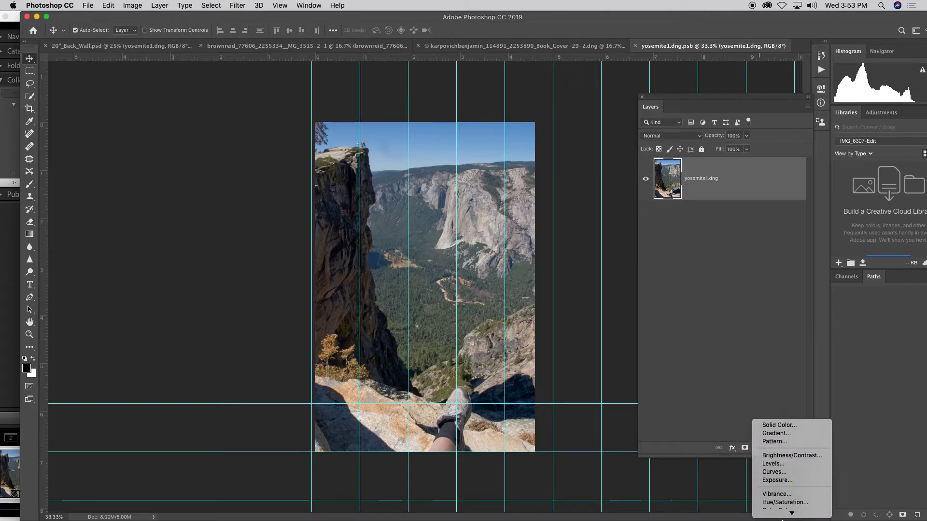
{"action": "left_click", "coordinate": [773, 448]}
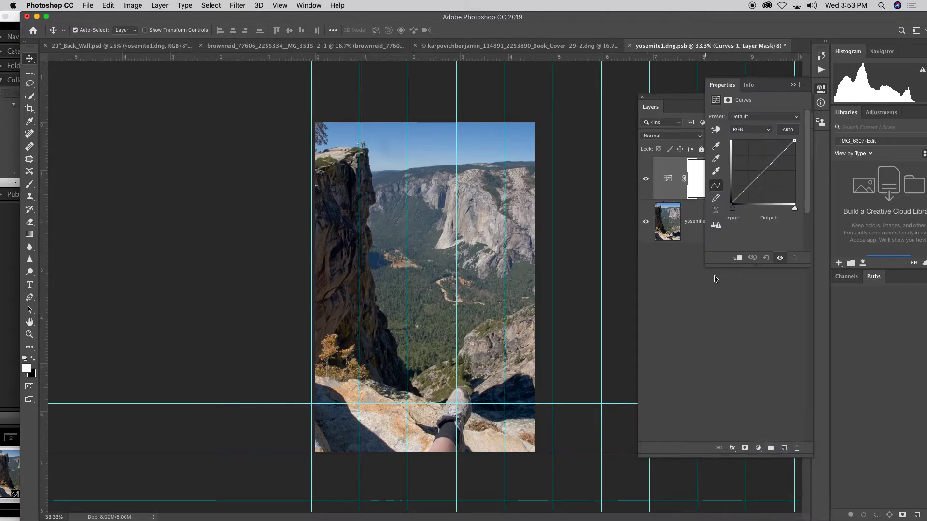
{"action": "left_click_drag", "start_coordinate": [745, 192], "coordinate": [747, 193]}
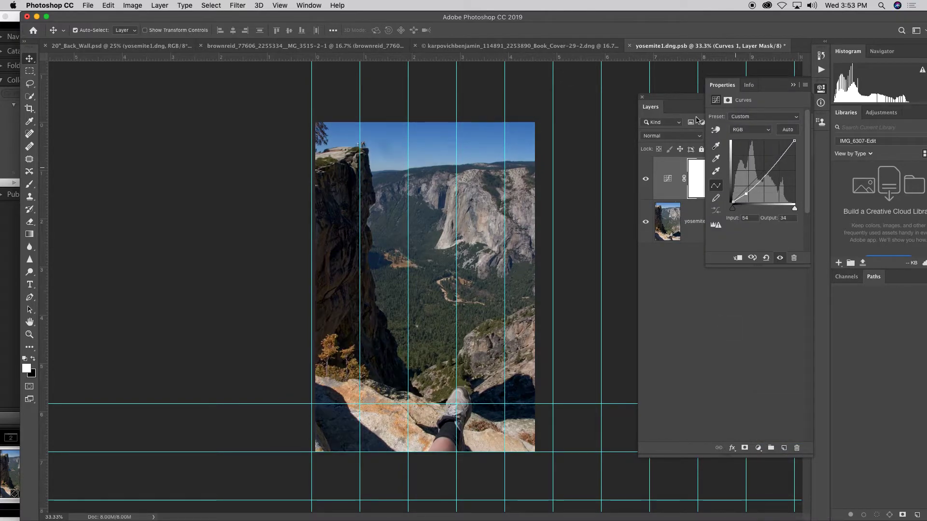
{"action": "left_click", "coordinate": [792, 85]}
{"action": "key", "text": "super+w"}
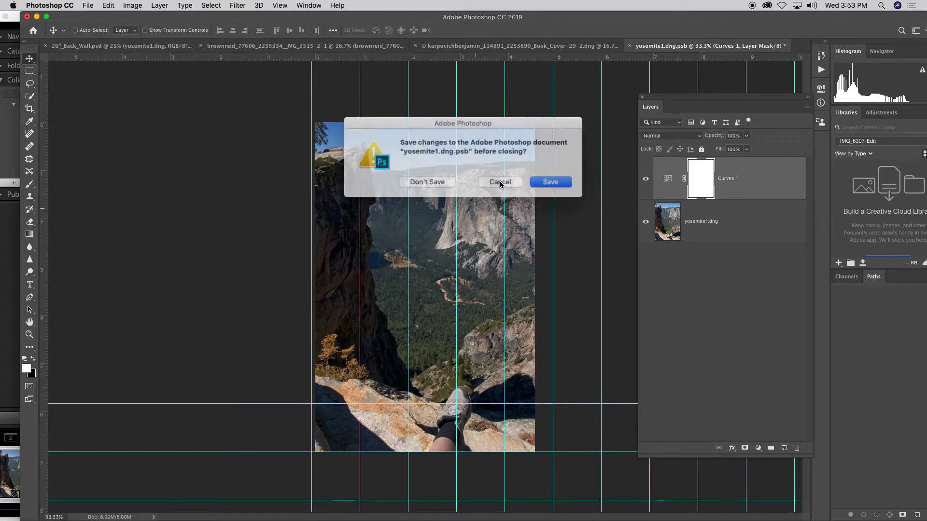
{"action": "left_click", "coordinate": [440, 180]}
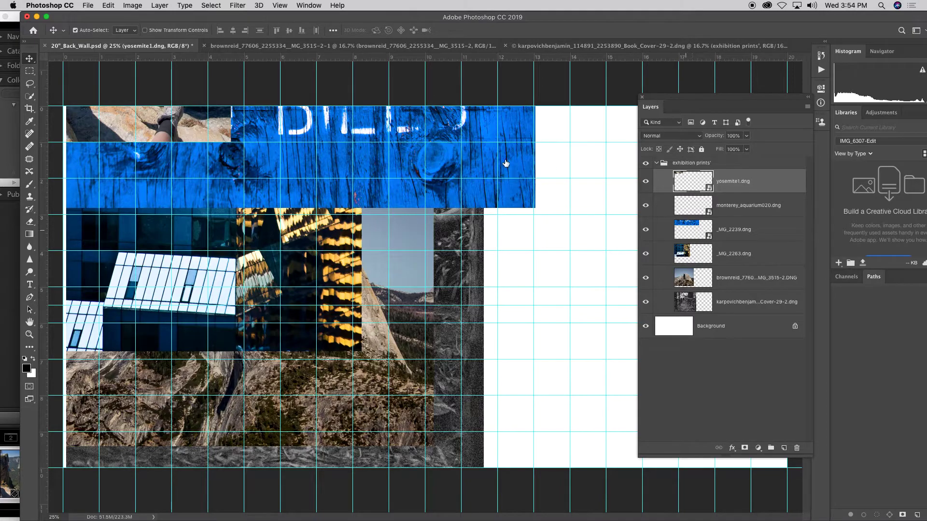
Hide the other photos and scale yosemite1.dng to 41.25% width and 43.95% height, placing it at the 1-inch guide between the 4- and 7-inch guides.
{"action": "left_click_drag", "start_coordinate": [645, 205], "coordinate": [644, 303]}
{"action": "left_click_drag", "start_coordinate": [189, 132], "coordinate": [227, 374]}
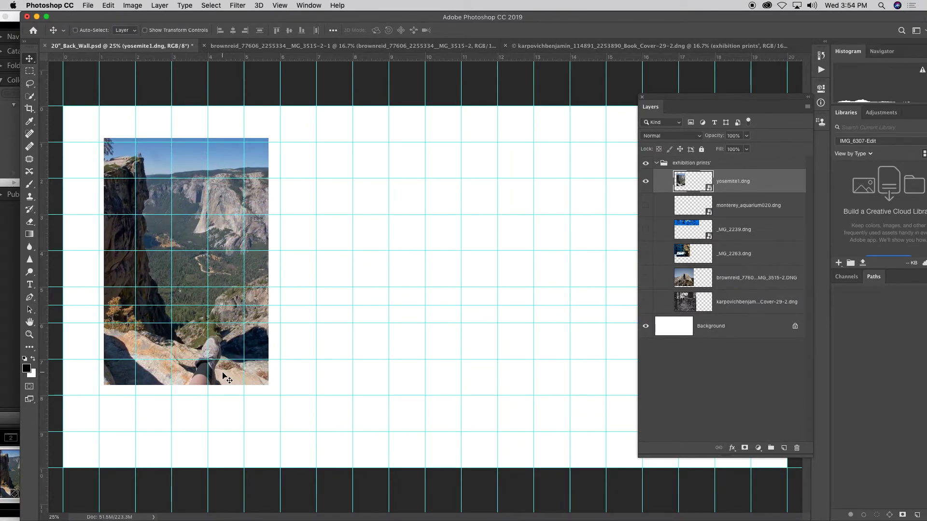
{"action": "key", "text": "ctrl+t"}
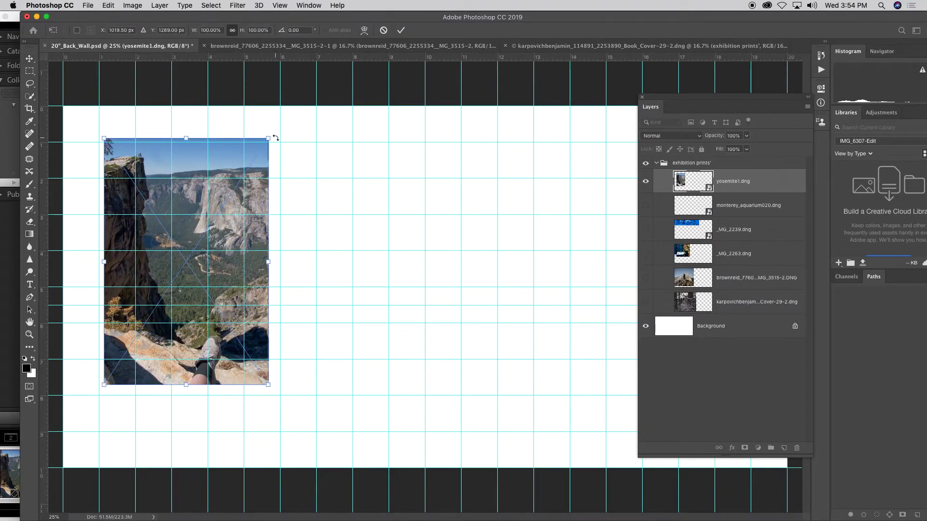
{"action": "left_click_drag", "start_coordinate": [270, 139], "coordinate": [181, 251]}
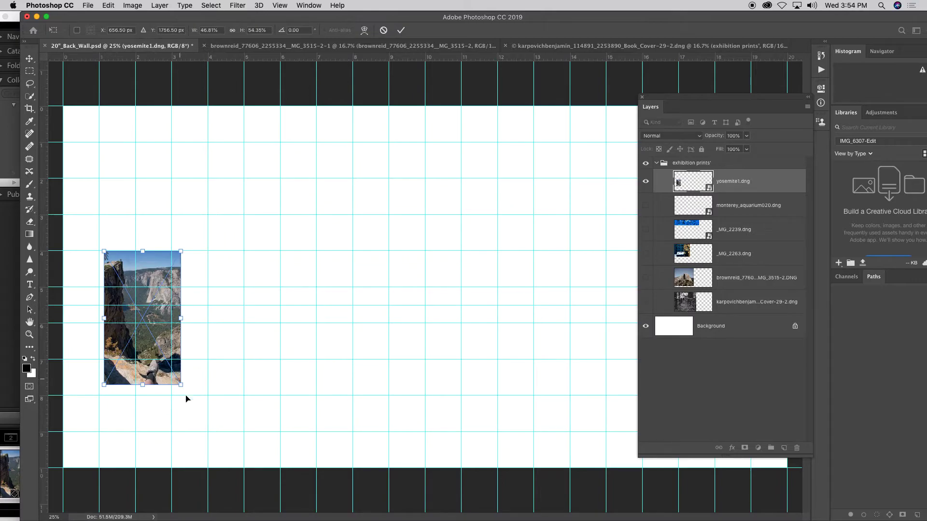
{"action": "left_click_drag", "start_coordinate": [181, 386], "coordinate": [172, 359]}
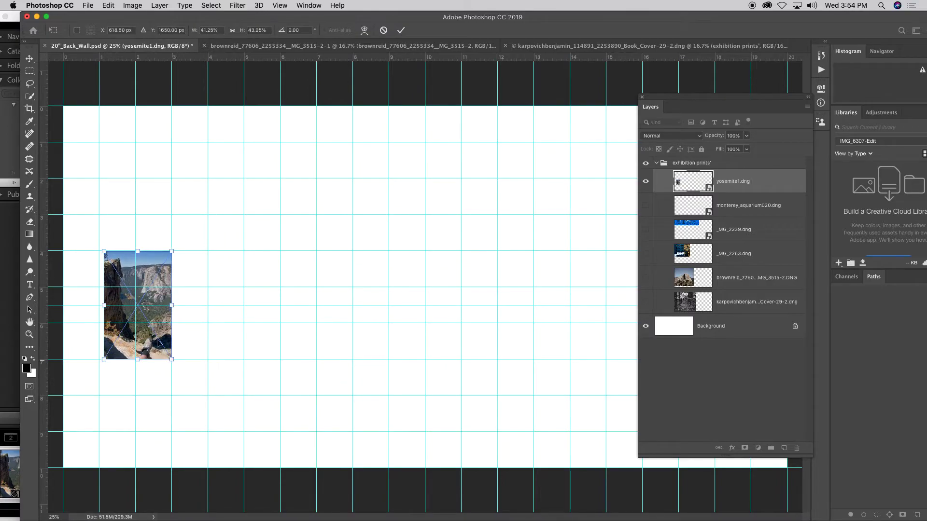
{"action": "mouse_move", "coordinate": [149, 272]}
{"action": "left_mouse_down"}
{"action": "mouse_move", "coordinate": [152, 207]}
{"action": "mouse_move", "coordinate": [145, 270]}
{"action": "left_mouse_up"}
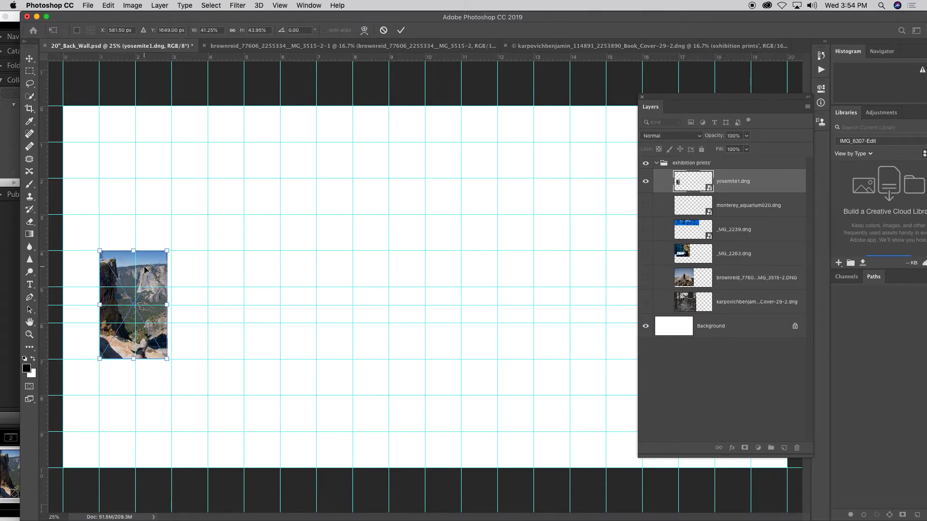
{"action": "key", "text": "Return"}
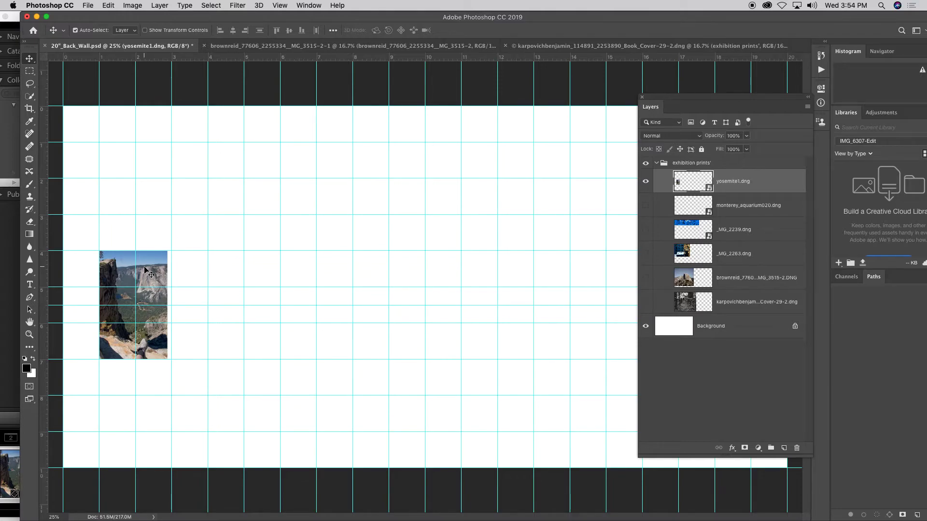
Add a drop shadow with 80% opacity, 120° angle, 4 px distance and 9 px size to yosemite1.dng.
{"action": "left_click", "coordinate": [734, 448]}
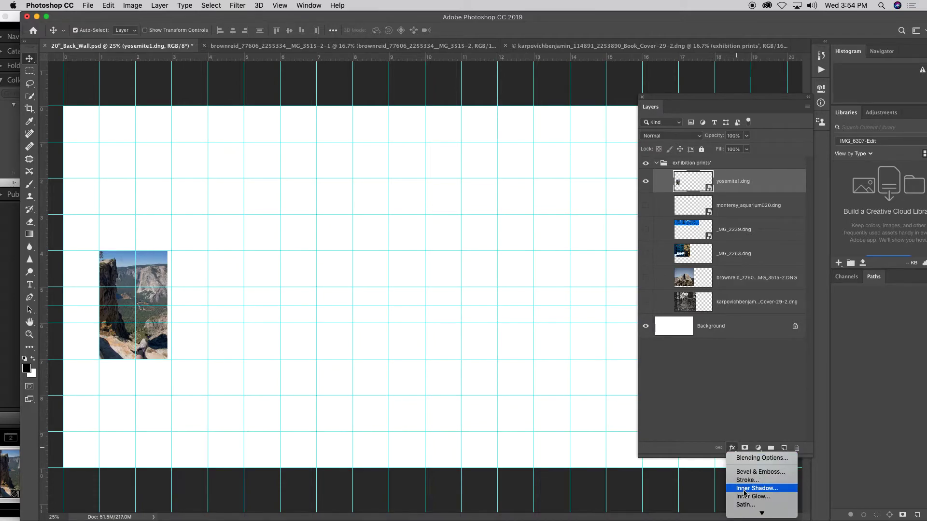
{"action": "mouse_move", "coordinate": [744, 517]}
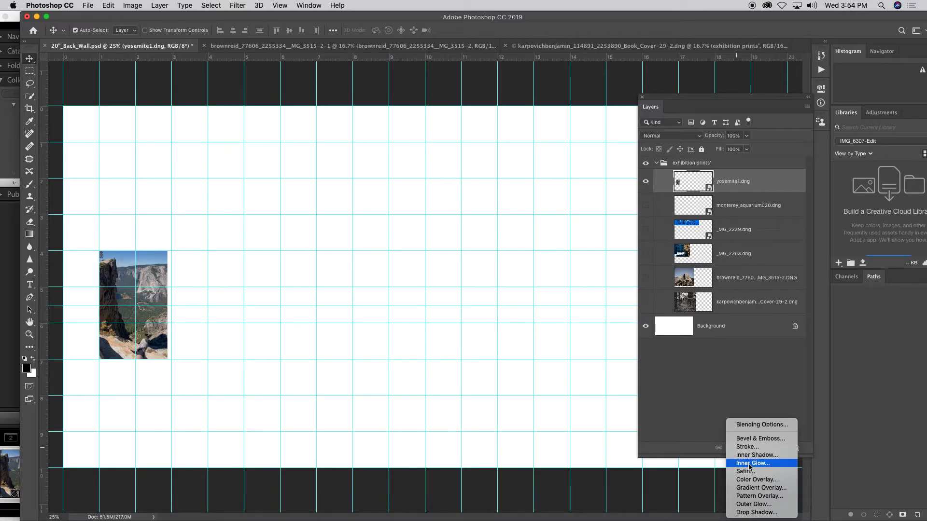
{"action": "left_click", "coordinate": [756, 512]}
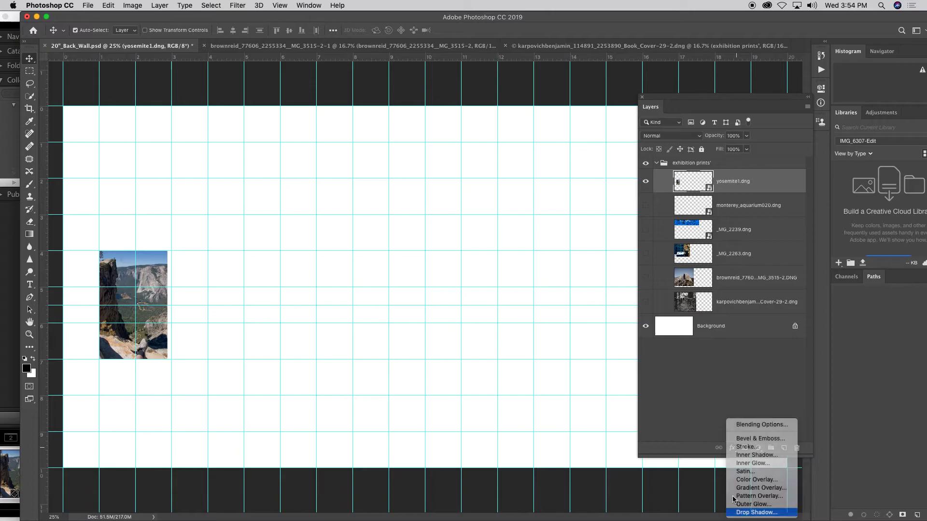
{"action": "scroll", "coordinate": [144, 283], "scroll_direction": "up", "scroll_amount": 4}
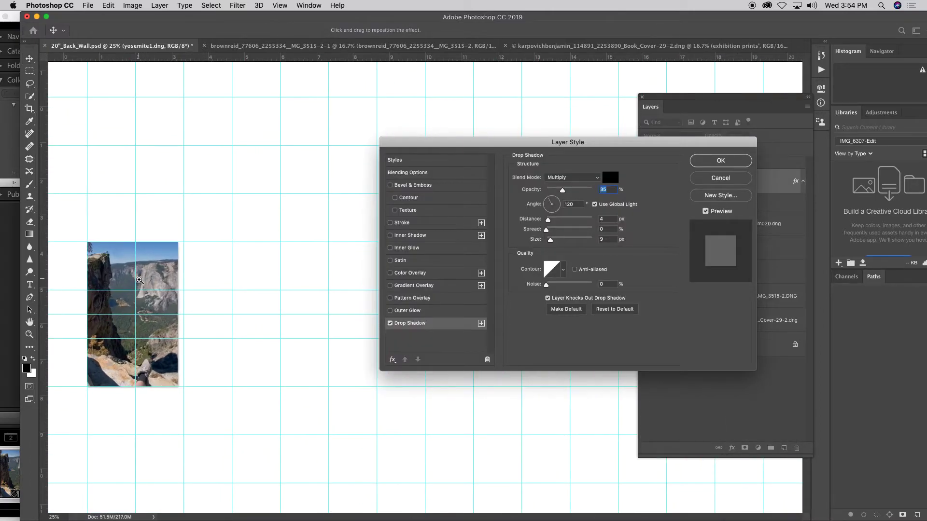
{"action": "left_click_drag", "start_coordinate": [189, 248], "coordinate": [261, 145]}
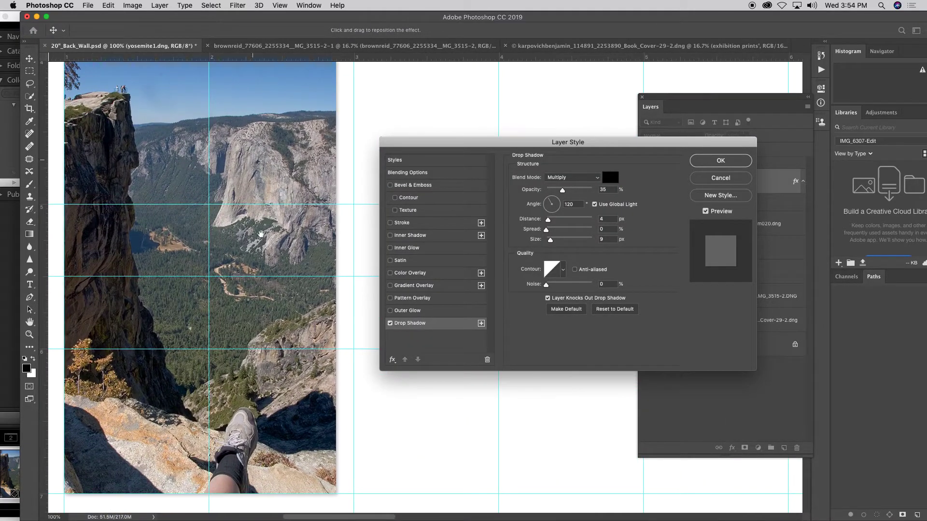
{"action": "left_click_drag", "start_coordinate": [274, 263], "coordinate": [282, 228]}
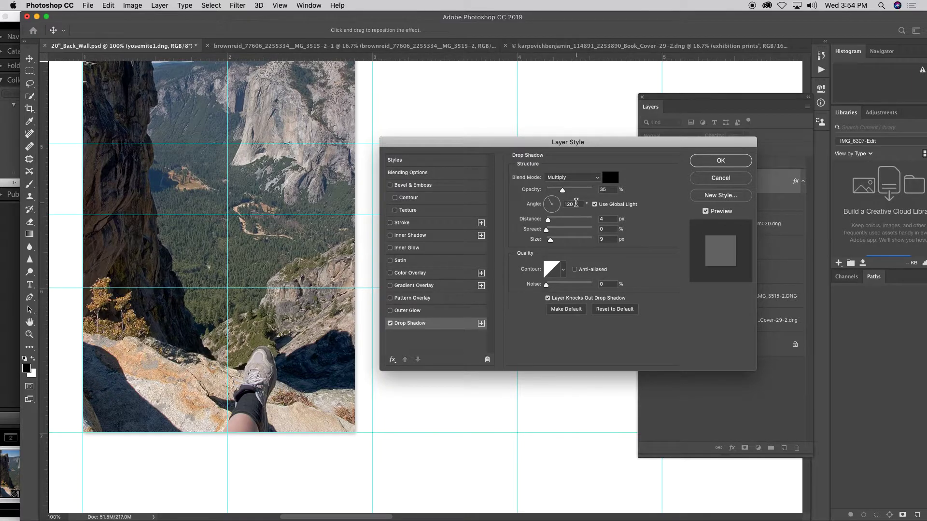
{"action": "left_click_drag", "start_coordinate": [563, 191], "coordinate": [579, 193]}
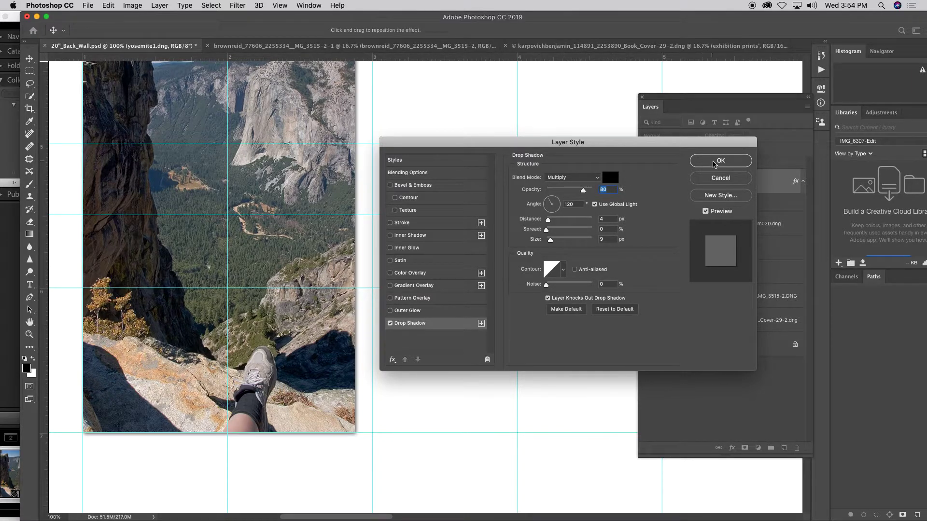
{"action": "left_click", "coordinate": [717, 162]}
{"action": "key", "text": "super+0"}
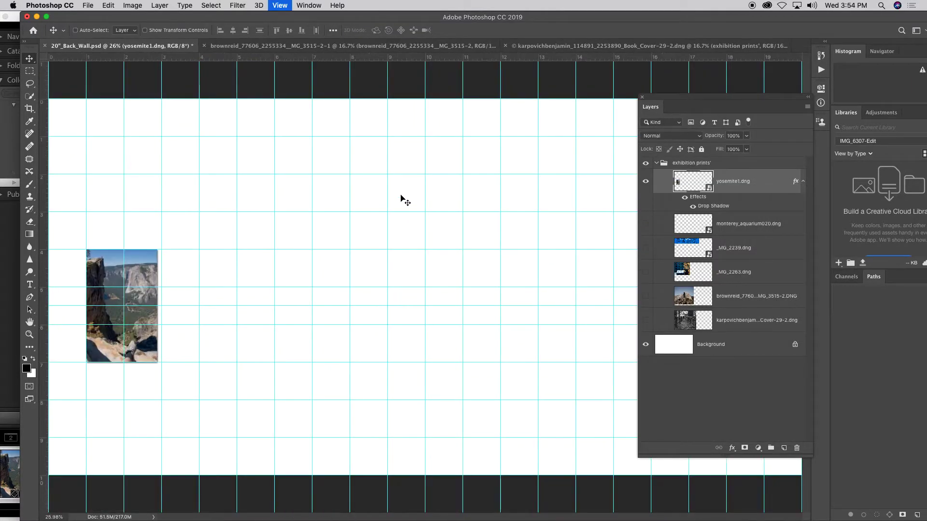
Adjust the yosemite1.dng drop shadow's angle and reduce its opacity.
{"action": "double_click", "coordinate": [713, 206]}
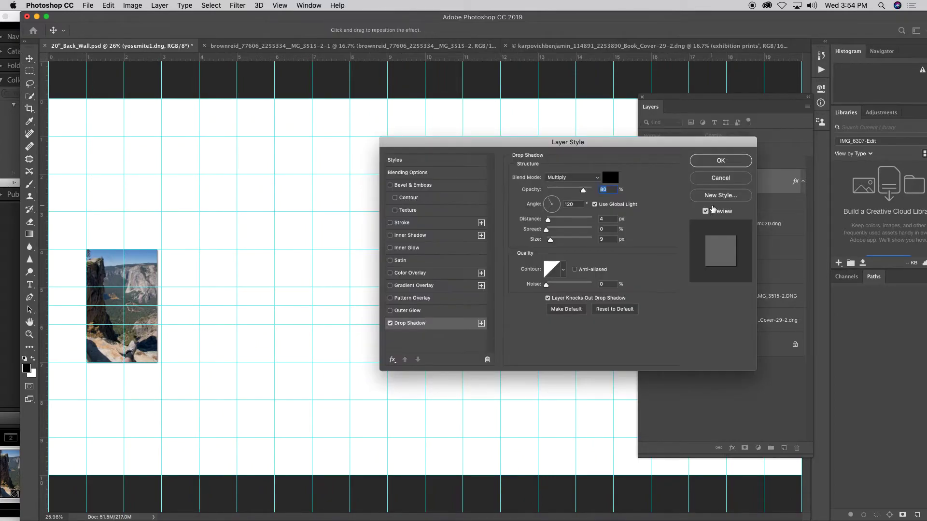
{"action": "left_click_drag", "start_coordinate": [549, 205], "coordinate": [570, 233]}
{"action": "left_click_drag", "start_coordinate": [582, 194], "coordinate": [561, 194]}
{"action": "key", "text": "Return"}
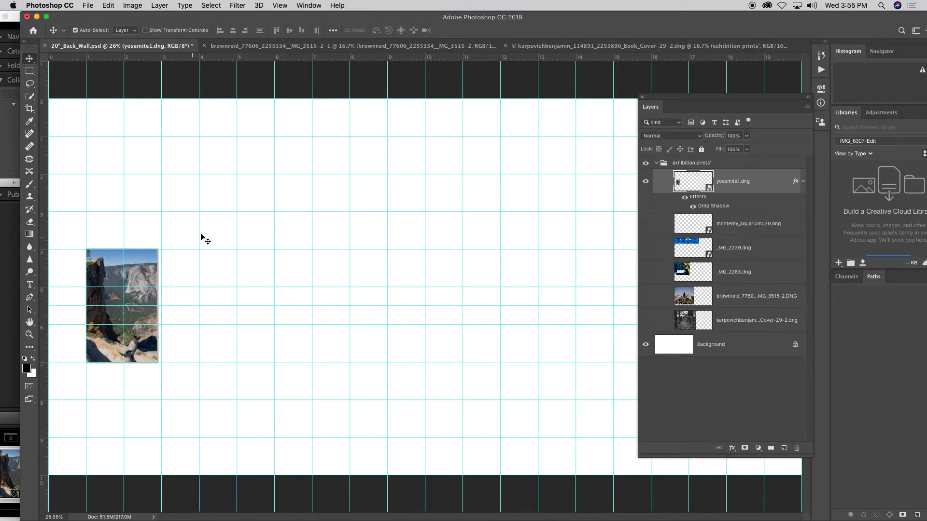
Hide the guides over the back wall while keeping the rulers shown.
{"action": "key", "text": "super+r"}
{"action": "key", "text": "super+r"}
{"action": "key", "text": "super+r"}
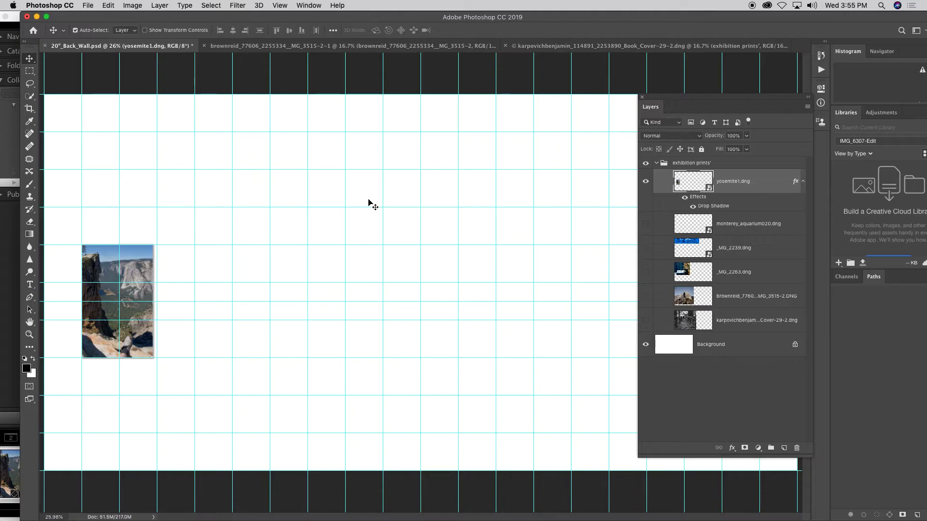
{"action": "key", "text": "super+semicolon"}
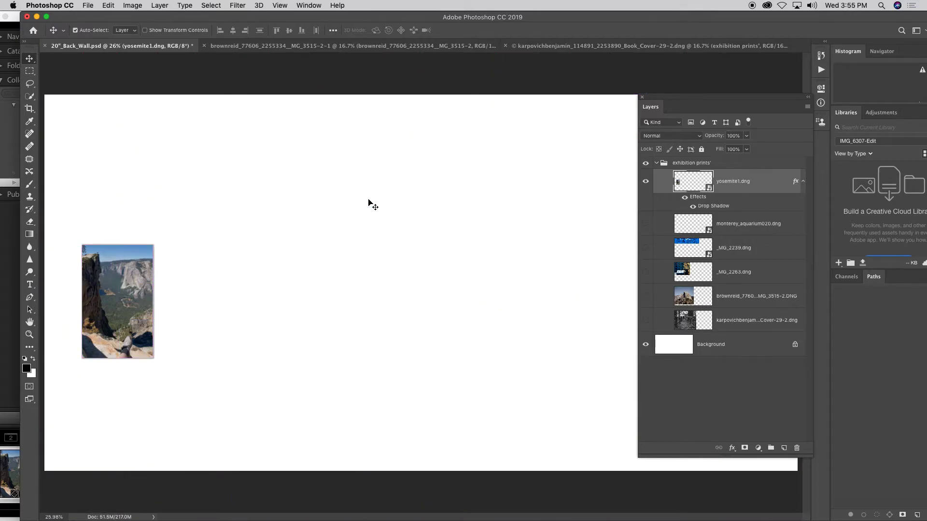
{"action": "key", "text": "super+r"}
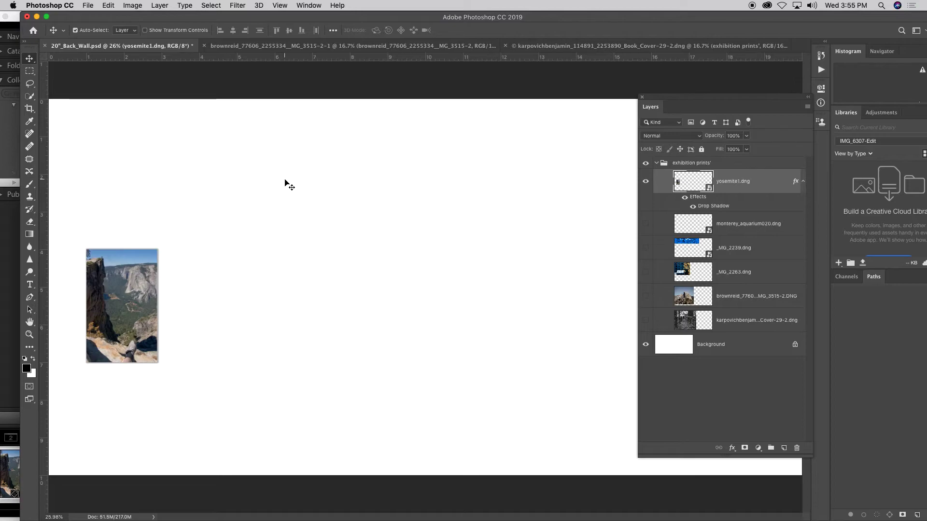
Move the yosemite1.dng photo about 1 inch right and about a quarter inch down on the wall.
{"action": "left_click_drag", "start_coordinate": [139, 291], "coordinate": [173, 291]}
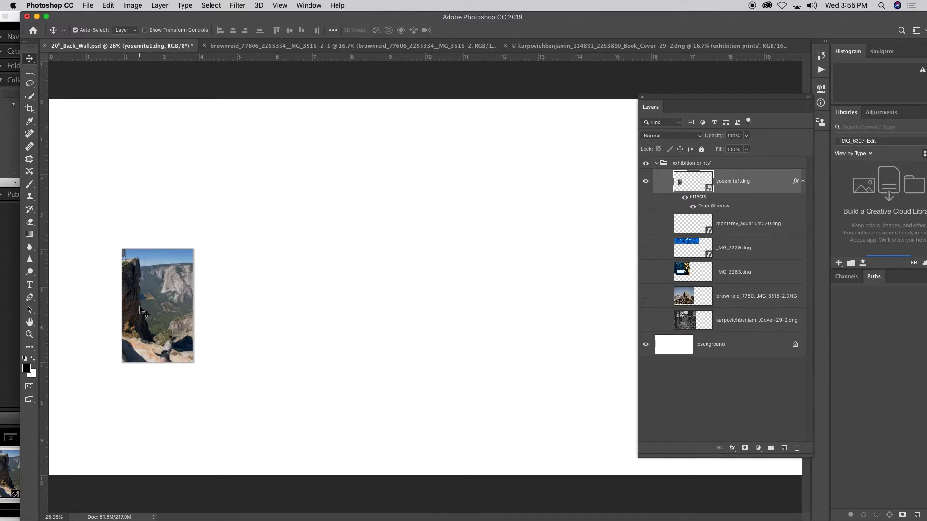
{"action": "mouse_move", "coordinate": [164, 298]}
{"action": "left_mouse_down"}
{"action": "mouse_move", "coordinate": [166, 290]}
{"action": "mouse_move", "coordinate": [163, 309]}
{"action": "left_mouse_up"}
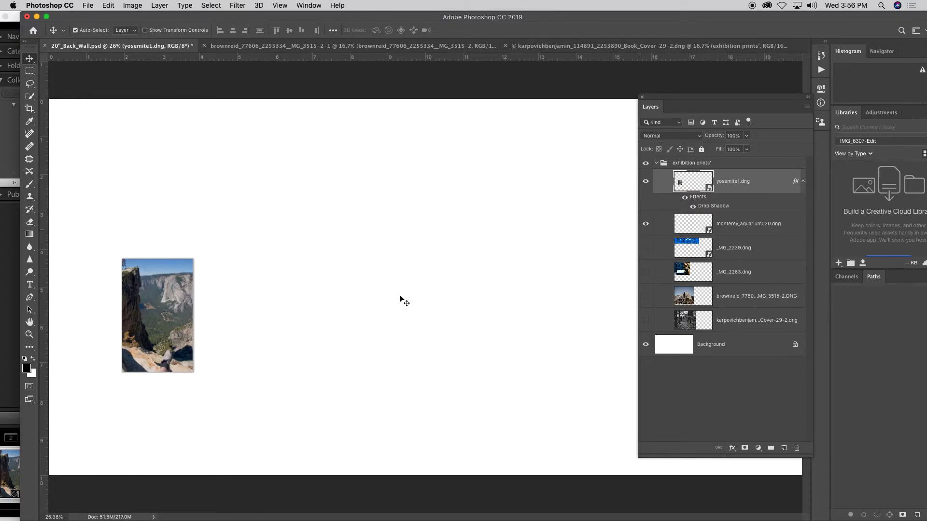
{"action": "mouse_move", "coordinate": [157, 311]}
{"action": "left_mouse_down"}
{"action": "mouse_move", "coordinate": [249, 309]}
{"action": "mouse_move", "coordinate": [159, 311]}
{"action": "left_mouse_up"}
Try to locate and move the monterey_aquarium020.dng photo with yosemite1.dng hidden.
{"action": "left_click", "coordinate": [693, 223]}
{"action": "left_click_drag", "start_coordinate": [311, 301], "coordinate": [436, 304]}
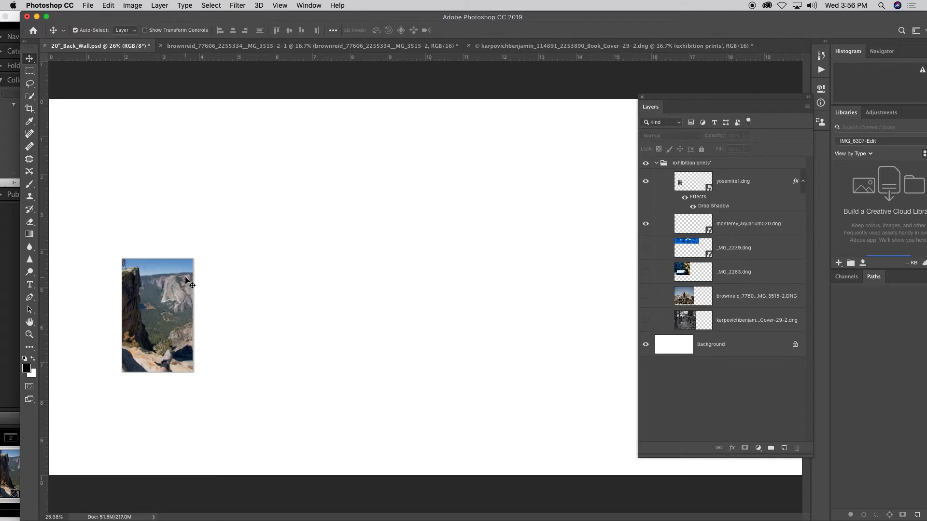
{"action": "left_click", "coordinate": [646, 181]}
{"action": "left_click", "coordinate": [646, 224]}
{"action": "left_click", "coordinate": [645, 224]}
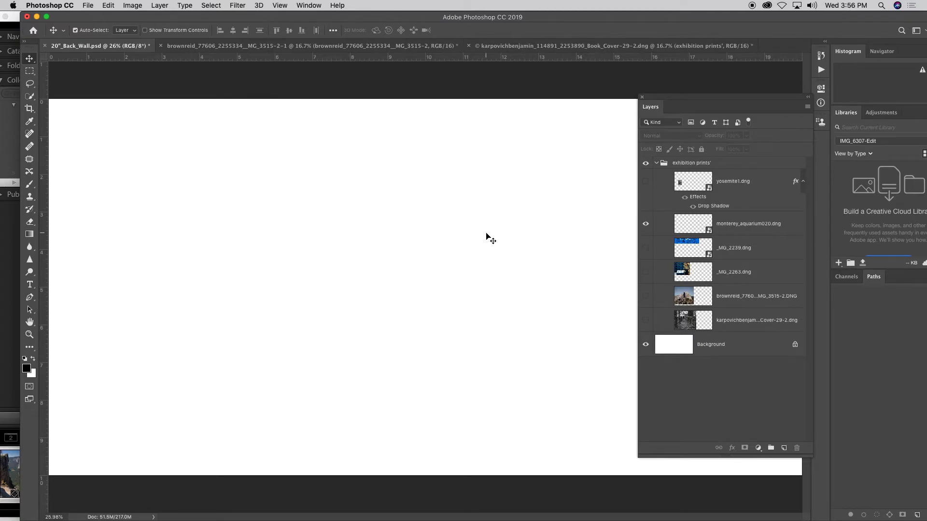
{"action": "key", "text": "super+minus"}
{"action": "left_click", "coordinate": [646, 224]}
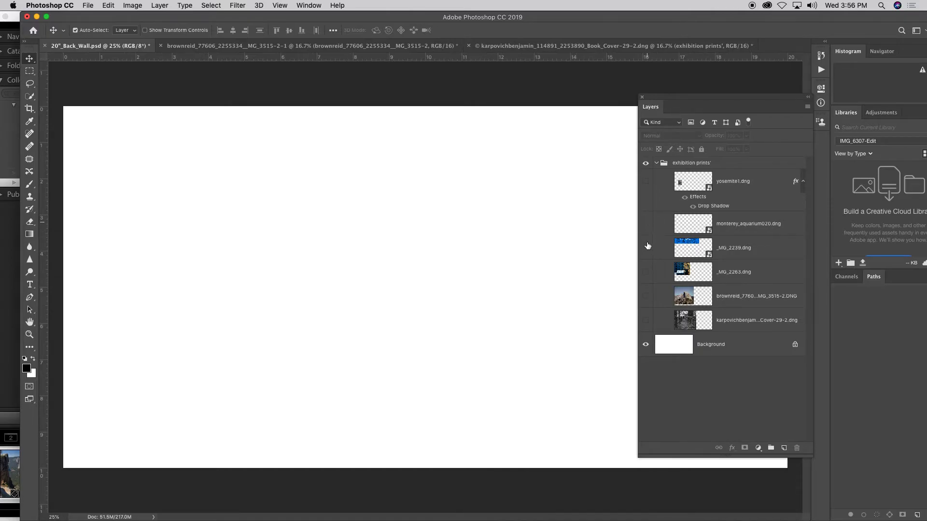
Show the _MG_2239.dng photo, move it fully onto the wall and scale it proportionally to 50.60%.
{"action": "left_click", "coordinate": [646, 247]}
{"action": "left_click_drag", "start_coordinate": [316, 146], "coordinate": [354, 388]}
{"action": "key", "text": "super+t"}
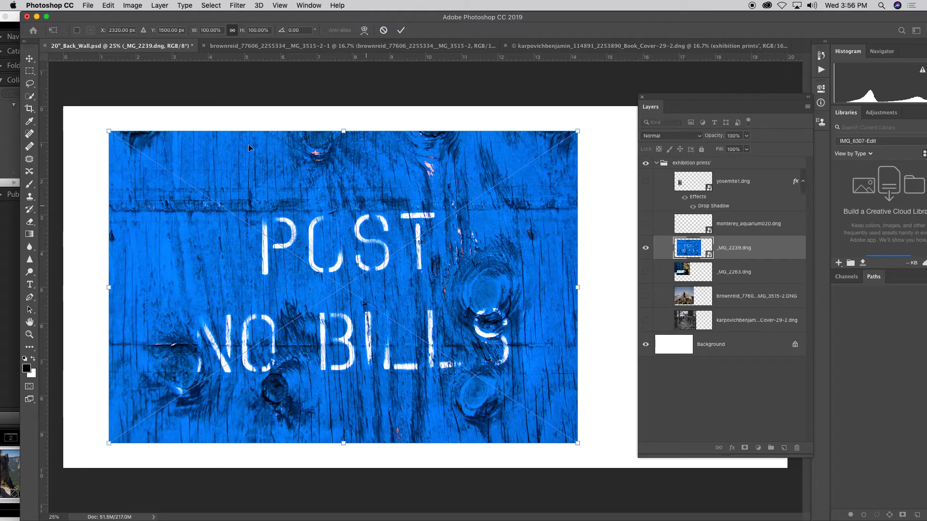
{"action": "left_click_drag", "start_coordinate": [109, 131], "coordinate": [341, 286]}
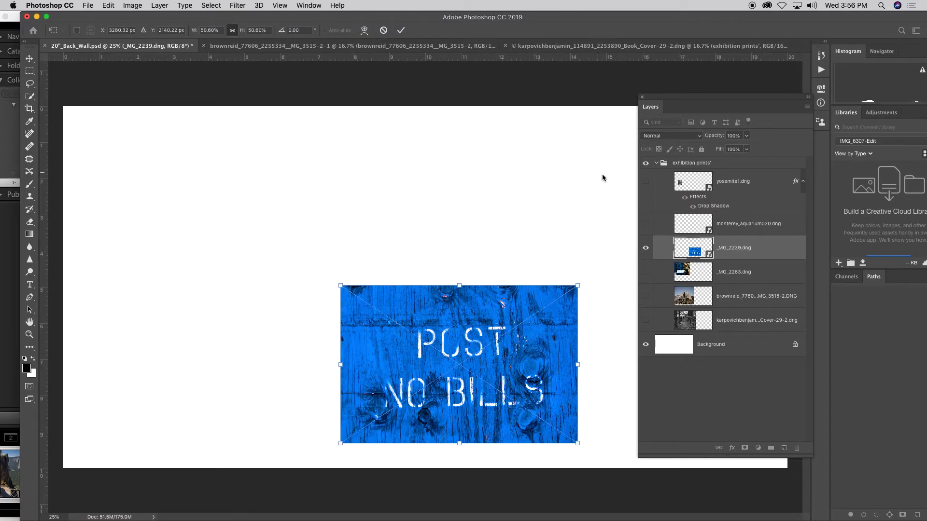
Show yosemite1.dng, place the _MG_2239.dng photo beside it with aligned top edges and scale _MG_2239.dng to 34.94% to match its height.
{"action": "left_click", "coordinate": [646, 182]}
{"action": "left_click_drag", "start_coordinate": [459, 372], "coordinate": [335, 347]}
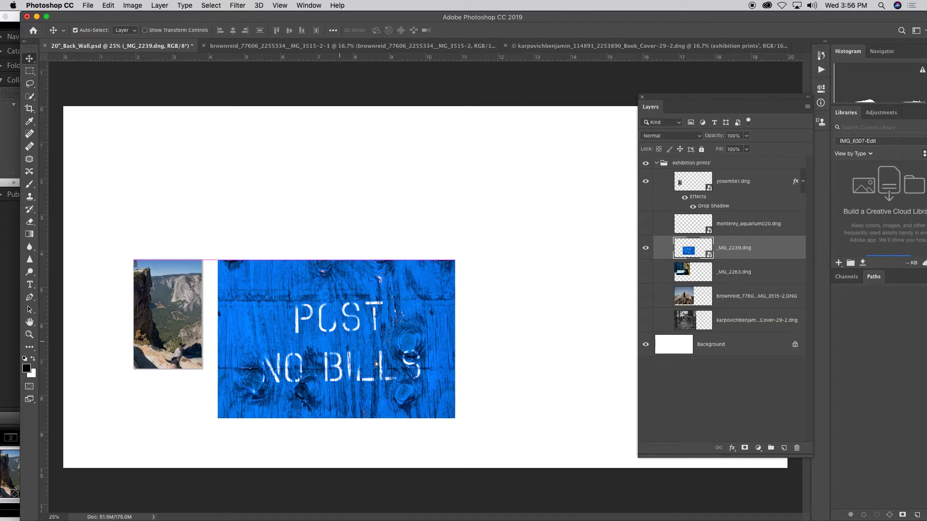
{"action": "key", "text": "super+t"}
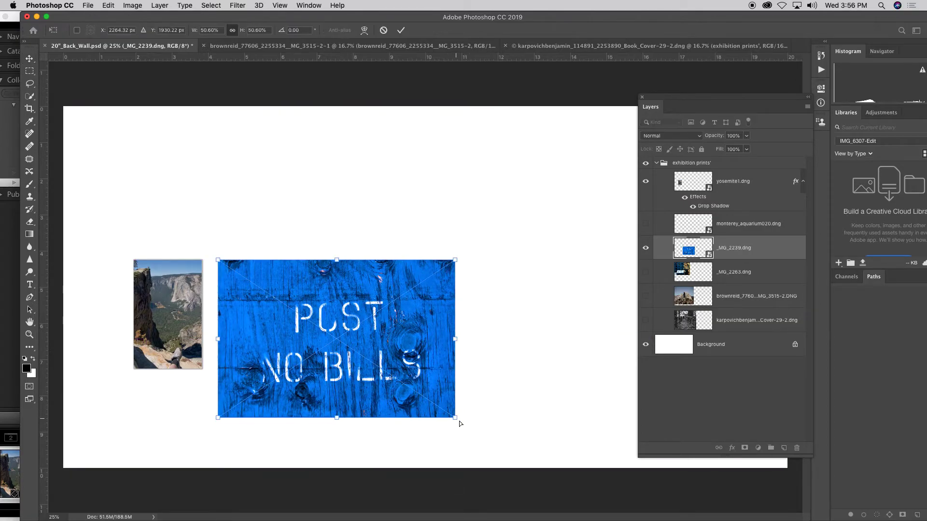
{"action": "left_click_drag", "start_coordinate": [454, 420], "coordinate": [400, 342]}
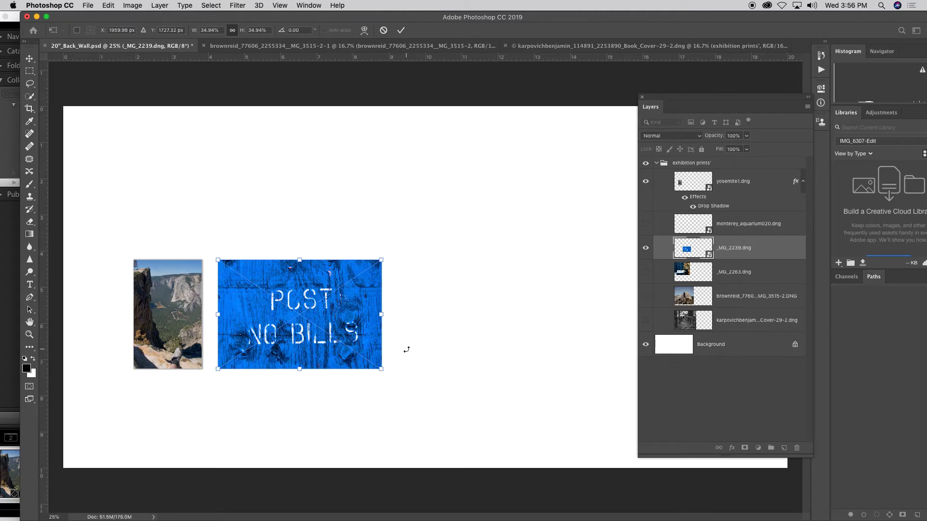
{"action": "key", "text": "Return"}
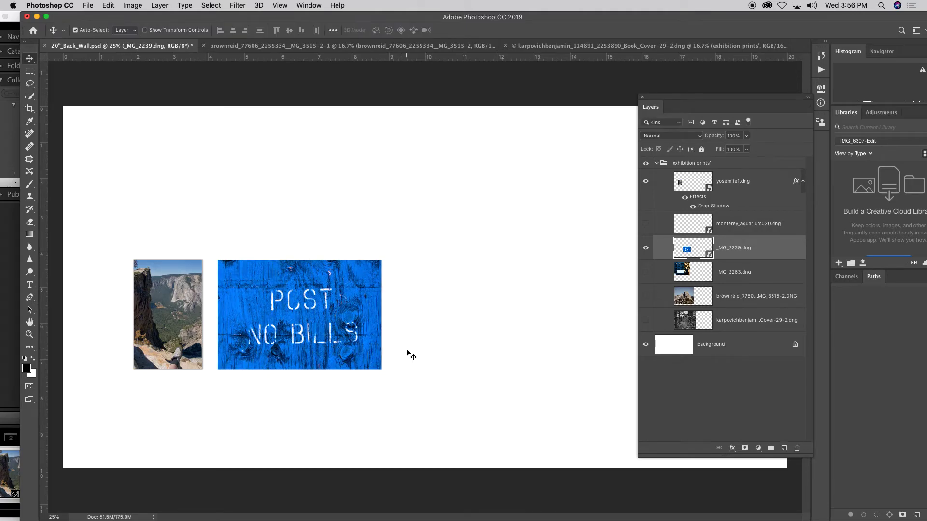
Show the guides and move the yosemite1.dng photo so its top edge sits on the 4-inch guide, just past the 2-inch vertical guide.
{"action": "key", "text": "super+apostrophe"}
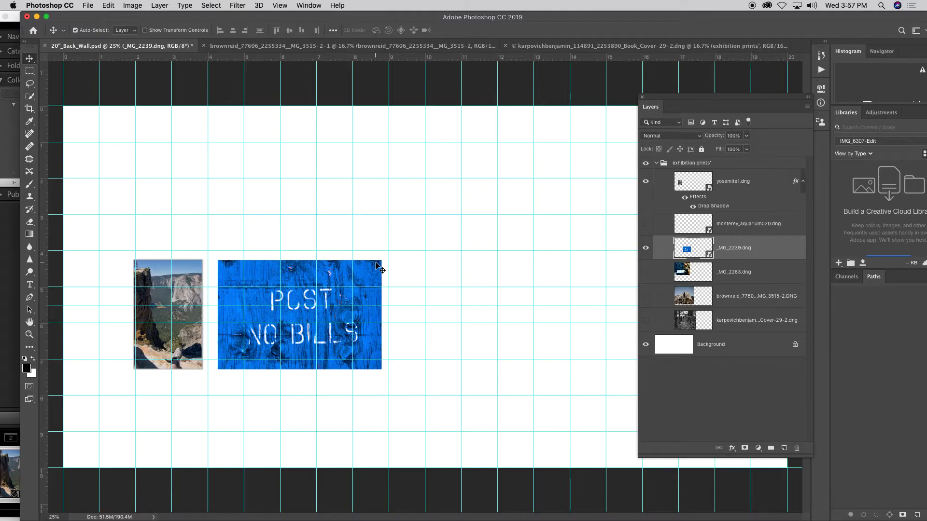
{"action": "key", "text": "super+t"}
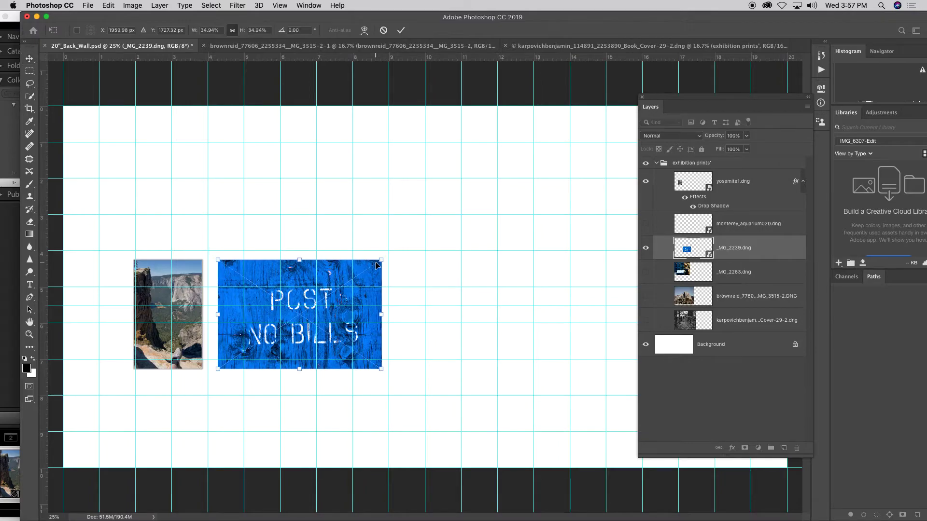
{"action": "key", "text": "Return"}
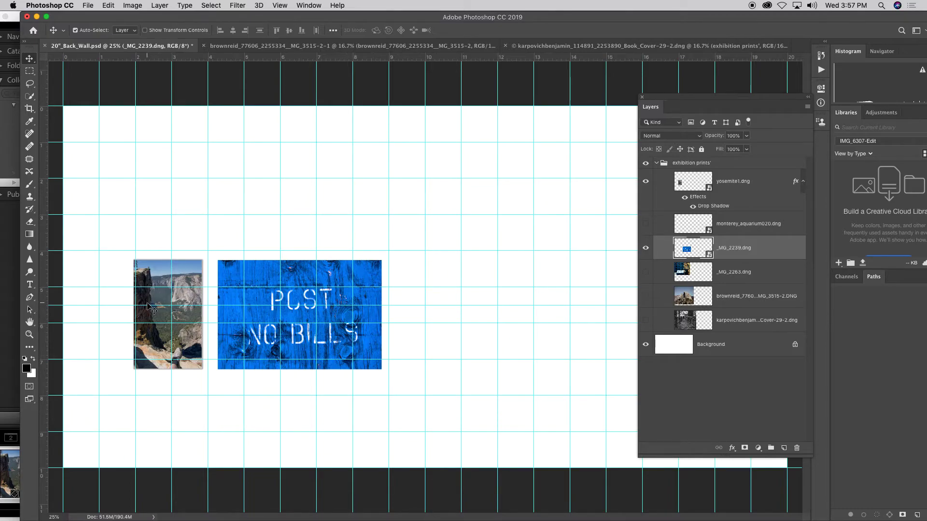
{"action": "left_click", "coordinate": [683, 182]}
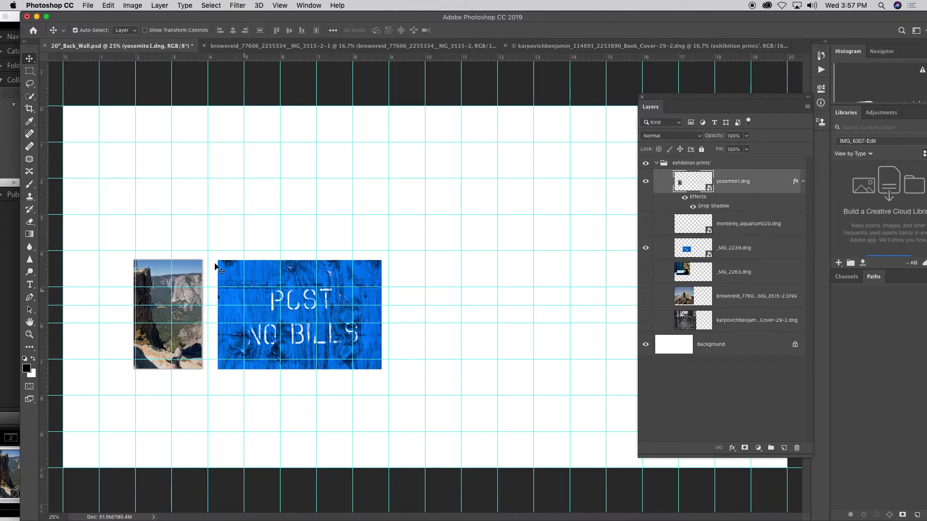
{"action": "left_click_drag", "start_coordinate": [151, 276], "coordinate": [156, 267]}
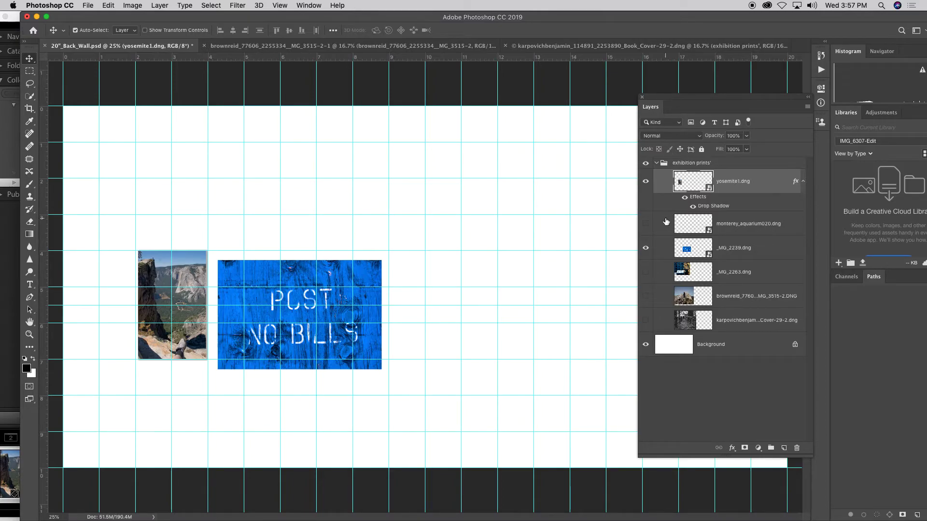
Scale the _MG_2239.dng photo down to about 2.8 by 2 inches, with its upper-left corner at the 5-inch vertical and 4-inch horizontal guides.
{"action": "left_click", "coordinate": [697, 256]}
{"action": "key", "text": "super+t"}
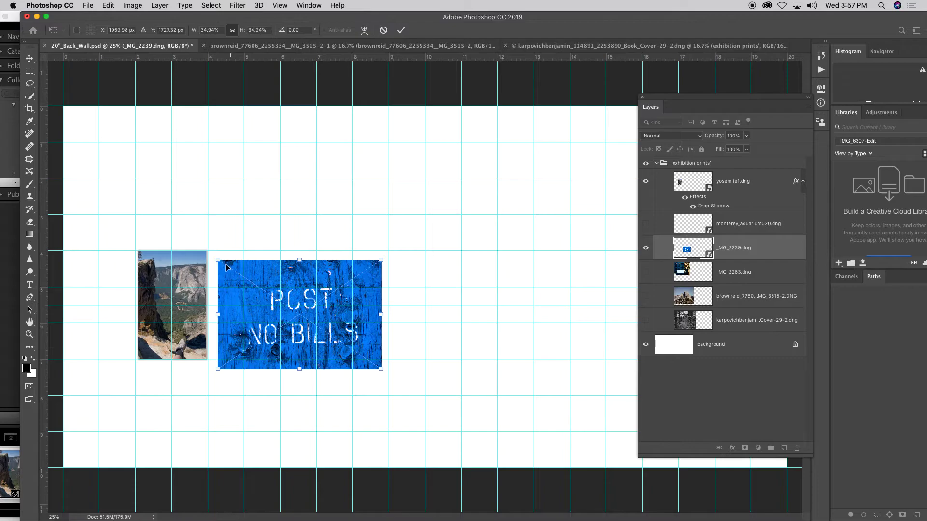
{"action": "left_click_drag", "start_coordinate": [217, 259], "coordinate": [268, 288]}
{"action": "left_click_drag", "start_coordinate": [332, 300], "coordinate": [301, 264]}
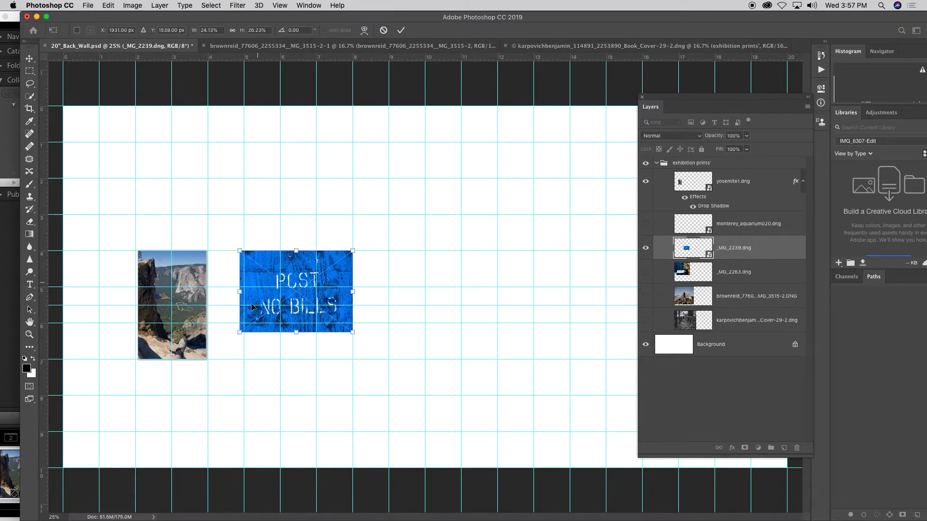
{"action": "left_click_drag", "start_coordinate": [239, 333], "coordinate": [245, 328]}
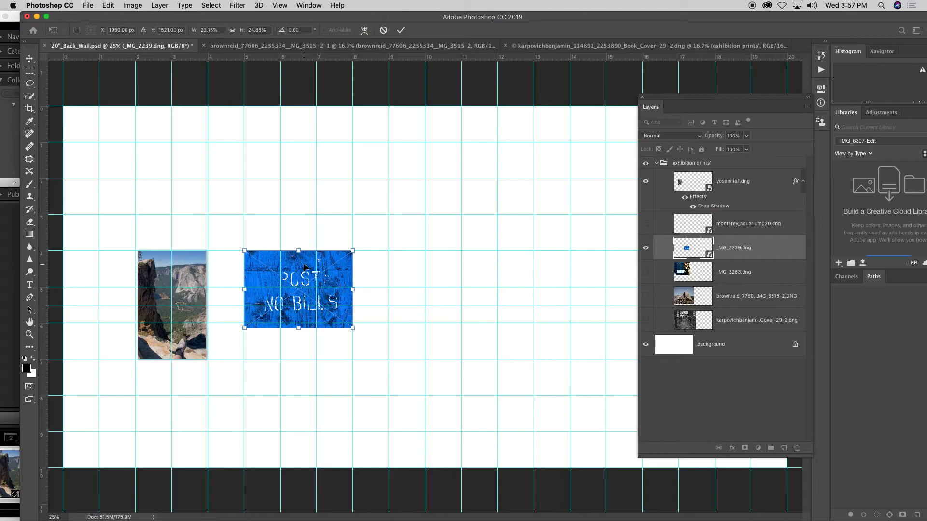
{"action": "left_click_drag", "start_coordinate": [351, 327], "coordinate": [346, 322]}
{"action": "key", "text": "Return"}
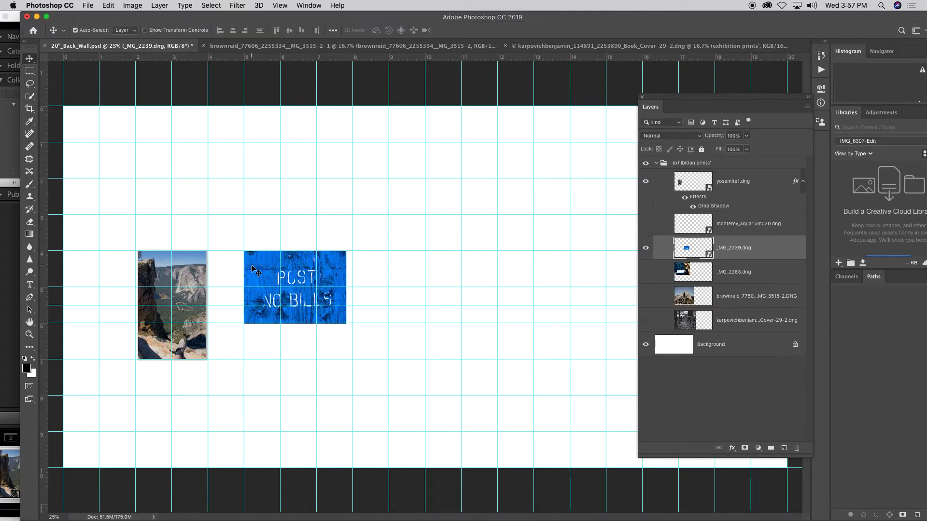
Move the _MG_2239.dng photo closer to yosemite1.dng, to about 4.6 inches across and 4.5 inches down, and duplicate its layer.
{"action": "left_click_drag", "start_coordinate": [264, 269], "coordinate": [249, 288]}
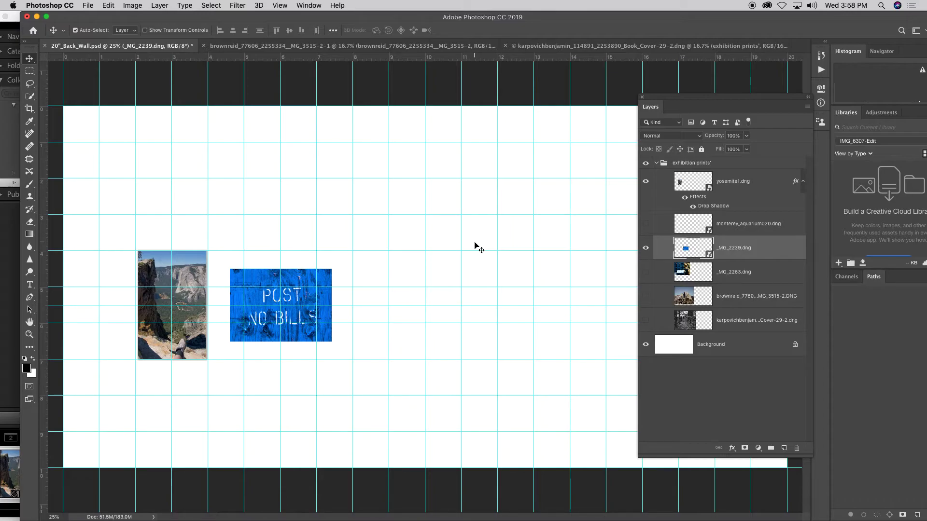
{"action": "left_click_drag", "start_coordinate": [268, 283], "coordinate": [267, 265]}
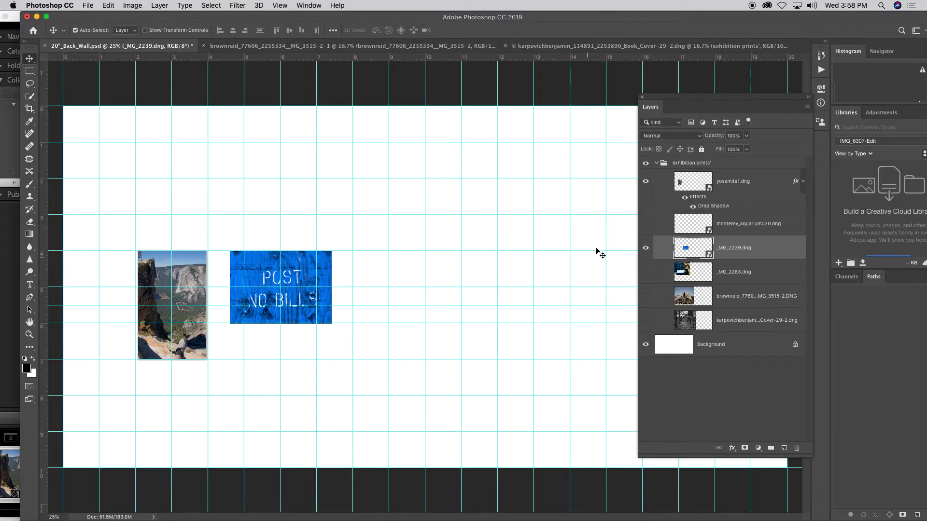
{"action": "left_click_drag", "start_coordinate": [278, 267], "coordinate": [279, 286]}
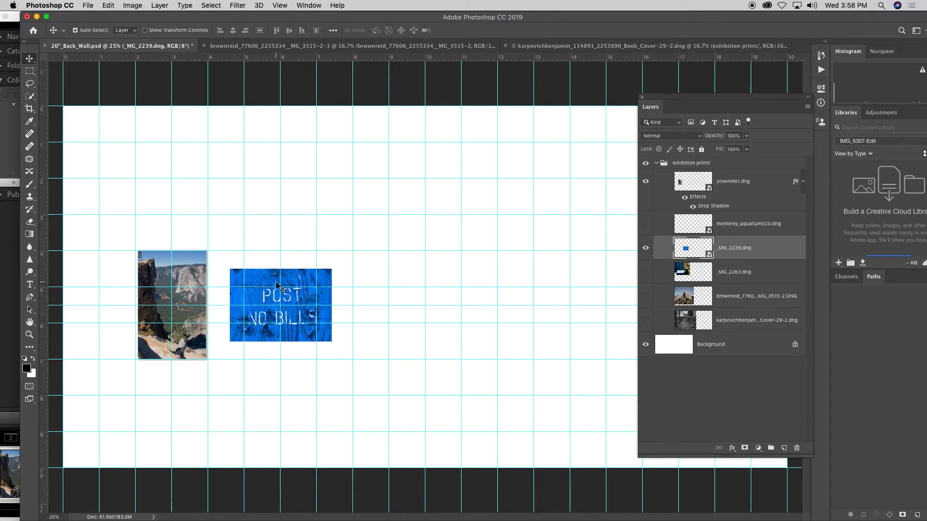
{"action": "left_click_drag", "start_coordinate": [734, 248], "coordinate": [783, 443]}
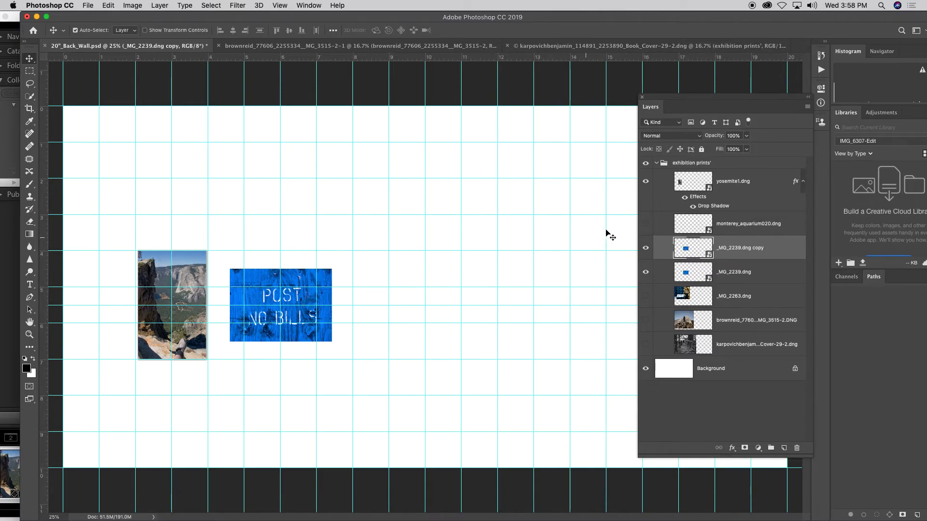
{"action": "left_click", "coordinate": [732, 448]}
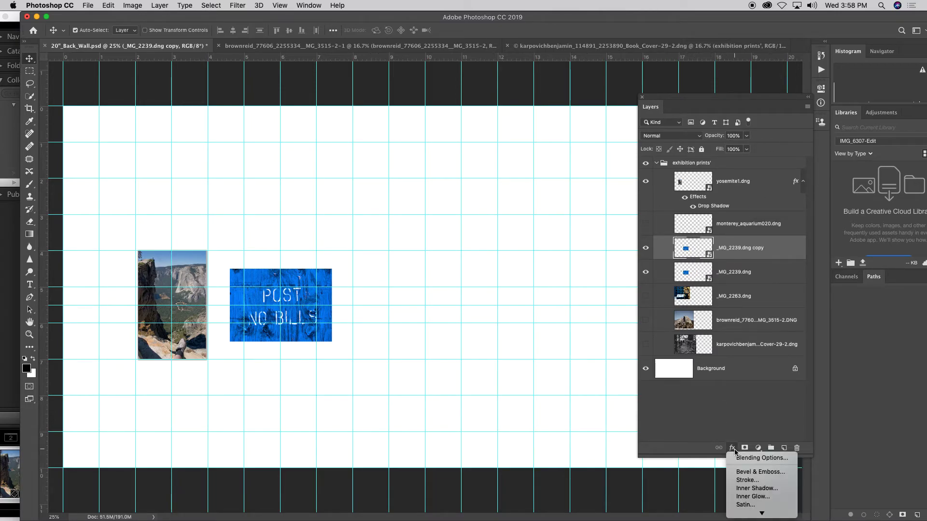
{"action": "left_click", "coordinate": [668, 418]}
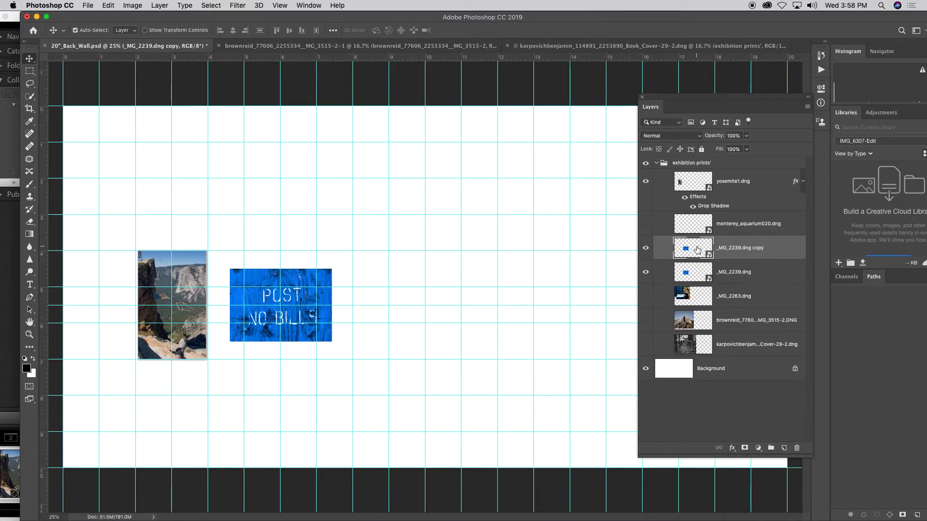
{"action": "double_click", "coordinate": [697, 249]}
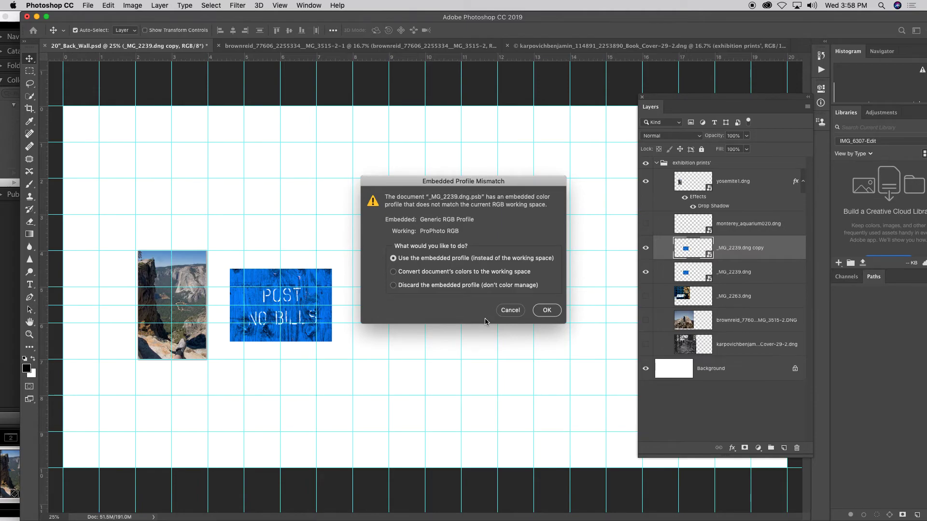
{"action": "left_click", "coordinate": [506, 309]}
Add a horizontal guide at about 5.25 inches and move the duplicated photo straight up, just above the original.
{"action": "left_click_drag", "start_coordinate": [260, 57], "coordinate": [262, 296]}
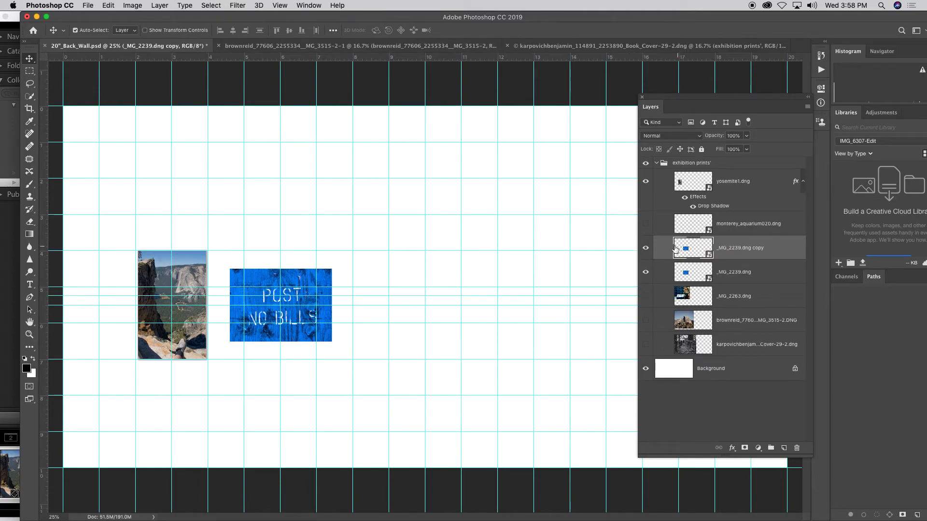
{"action": "left_click_drag", "start_coordinate": [263, 278], "coordinate": [262, 196]}
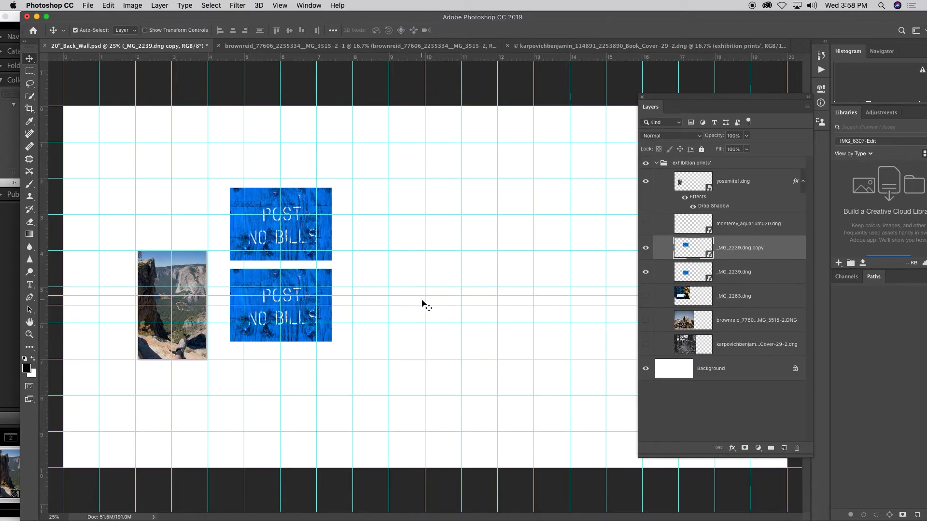
Duplicate the _MG_2239.dng copy layer to make a third blue photo.
{"action": "left_click_drag", "start_coordinate": [694, 246], "coordinate": [792, 440]}
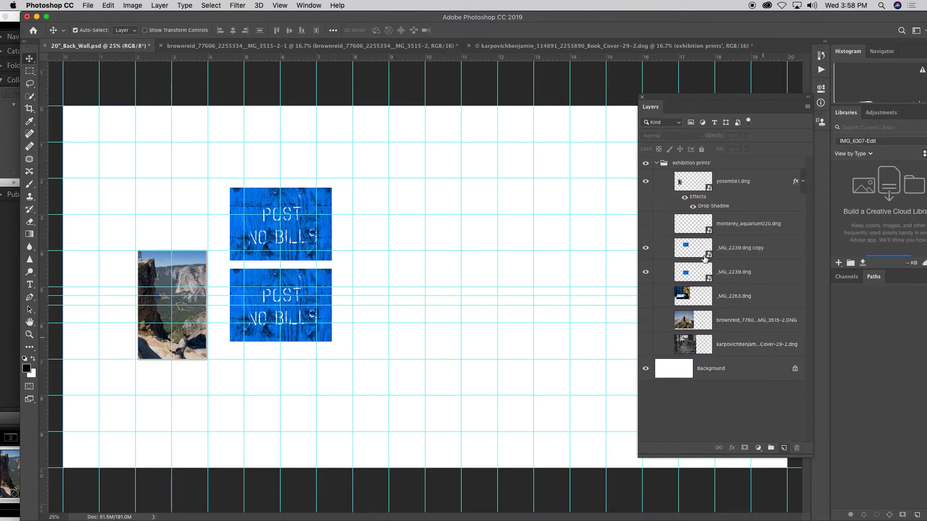
{"action": "left_click", "coordinate": [692, 230]}
{"action": "left_click_drag", "start_coordinate": [690, 248], "coordinate": [784, 448]}
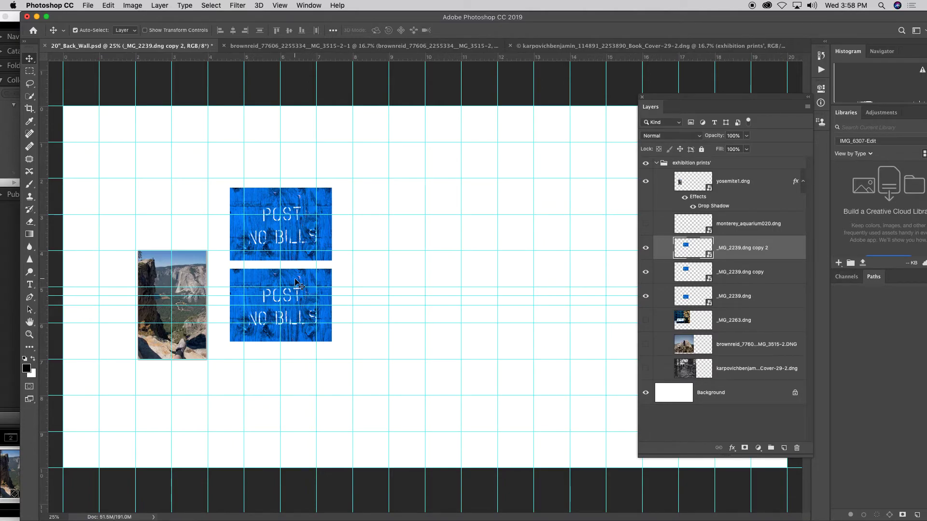
Move the original _MG_2239.dng photo straight down so its top edge rests on the 6-inch guide.
{"action": "left_click_drag", "start_coordinate": [296, 286], "coordinate": [367, 264]}
{"action": "left_click", "coordinate": [646, 295]}
{"action": "left_click", "coordinate": [645, 295]}
{"action": "left_click", "coordinate": [652, 270]}
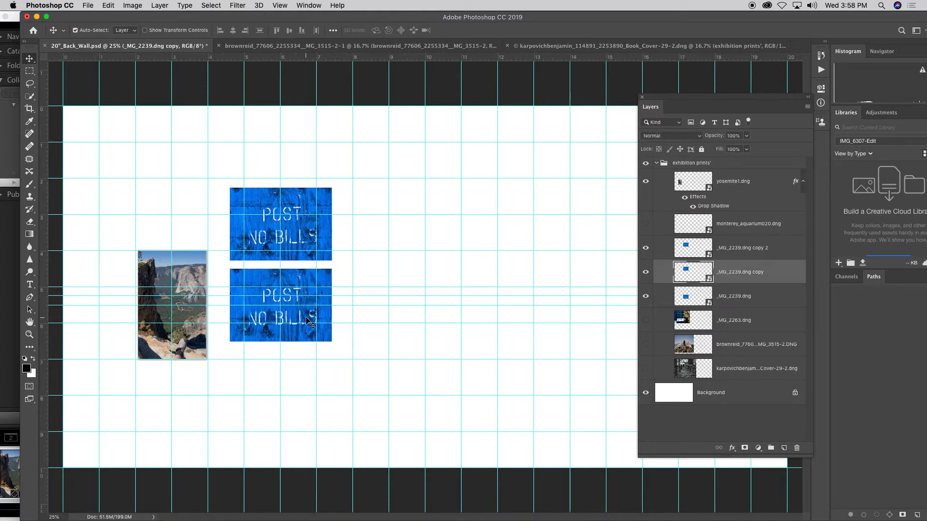
{"action": "left_click_drag", "start_coordinate": [297, 299], "coordinate": [298, 275]}
{"action": "left_click_drag", "start_coordinate": [300, 317], "coordinate": [301, 371]}
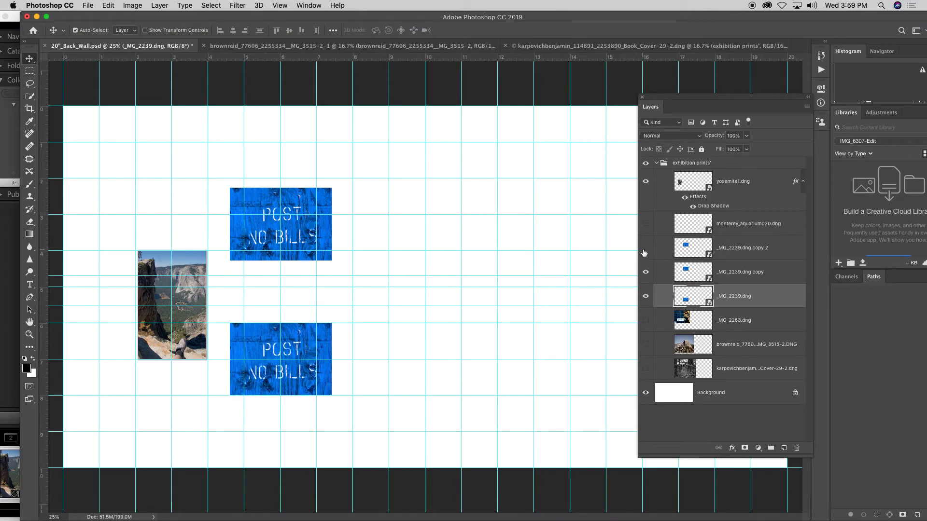
Check which blue photo belongs to which layer and move _MG_2239.dng copy 2 down between the other two photos.
{"action": "left_click", "coordinate": [646, 273]}
{"action": "left_click", "coordinate": [646, 297]}
{"action": "left_click", "coordinate": [646, 297]}
{"action": "left_click", "coordinate": [645, 273]}
{"action": "left_click", "coordinate": [646, 248]}
{"action": "left_click_drag", "start_coordinate": [300, 203], "coordinate": [300, 276]}
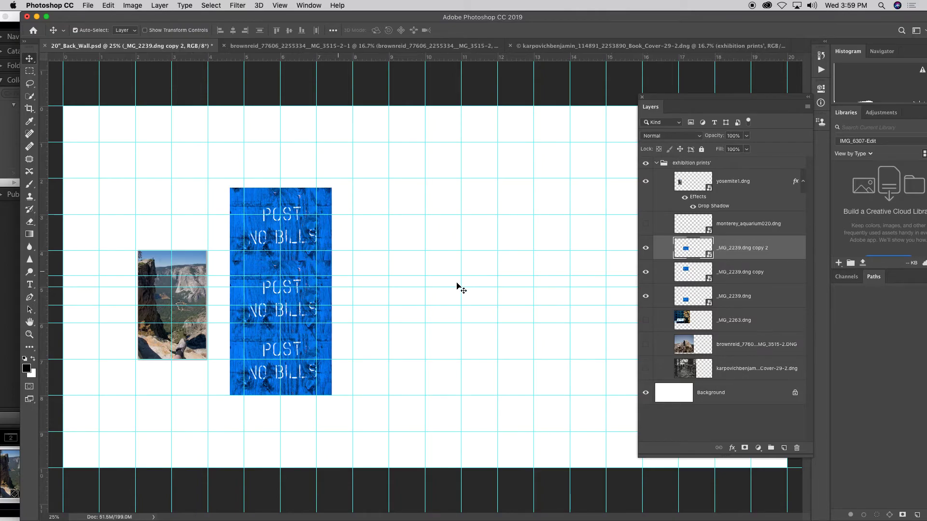
Move the original _MG_2239.dng photo down about 0.6 inch and the uppermost copy up about 0.6 inch to open gaps in the column.
{"action": "left_click", "coordinate": [694, 272]}
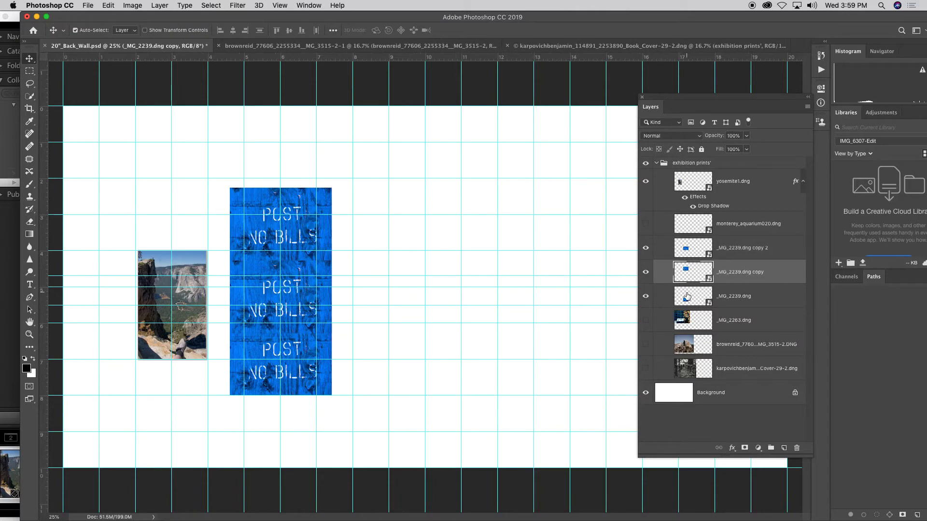
{"action": "left_click", "coordinate": [688, 297]}
{"action": "left_click_drag", "start_coordinate": [297, 347], "coordinate": [295, 370]}
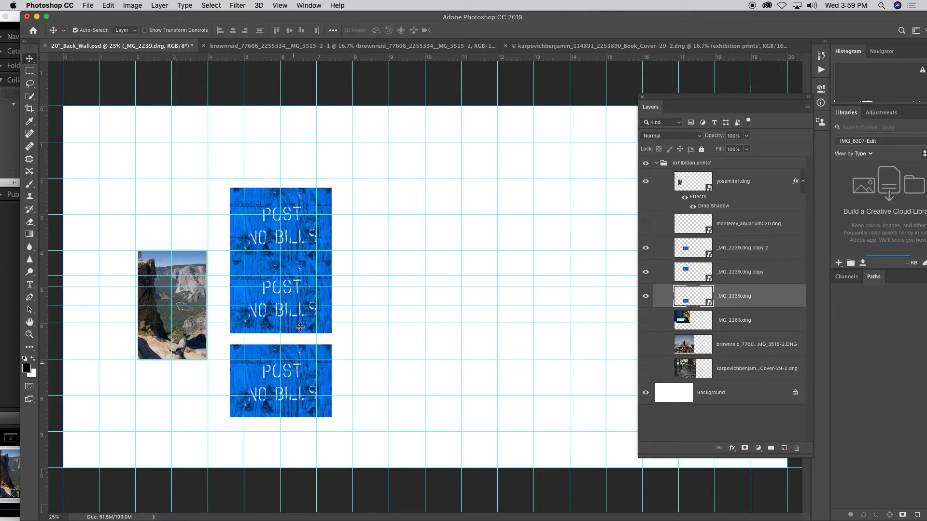
{"action": "left_click_drag", "start_coordinate": [299, 204], "coordinate": [300, 184]}
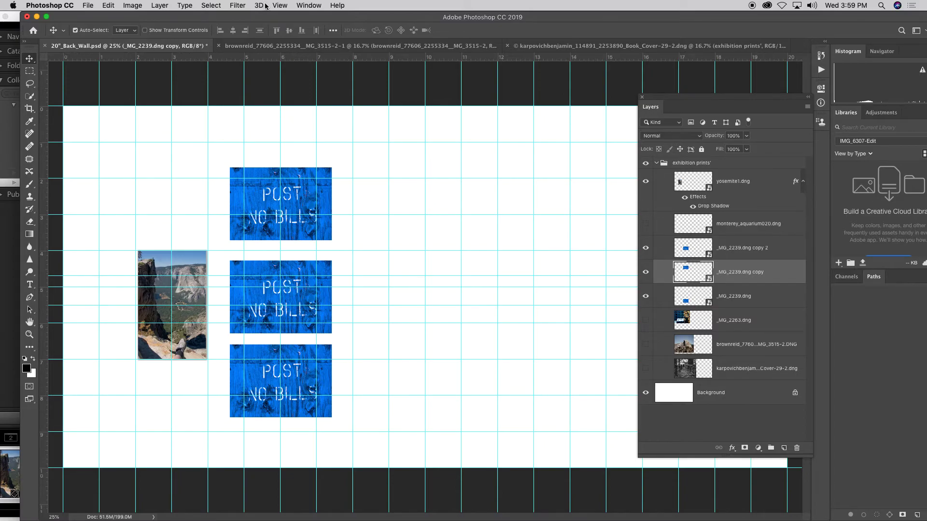
Move the stray horizontal guide up to about 4.4 inches and lock the guides.
{"action": "left_click", "coordinate": [280, 5]}
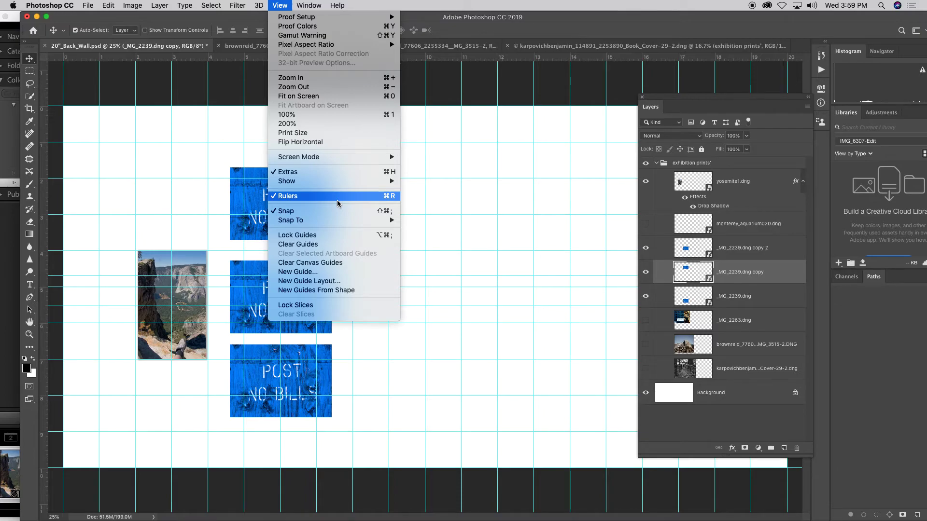
{"action": "left_click", "coordinate": [330, 236]}
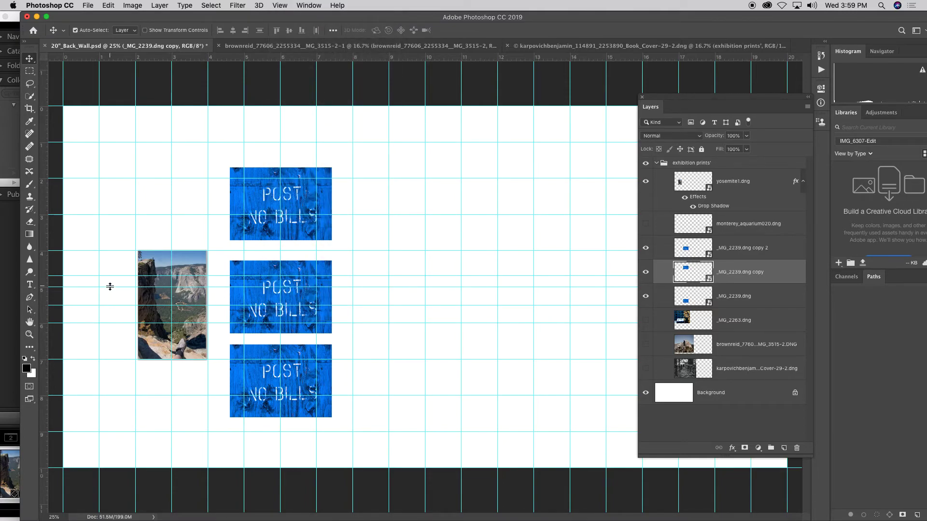
{"action": "left_click_drag", "start_coordinate": [109, 288], "coordinate": [110, 289]}
{"action": "left_click_drag", "start_coordinate": [75, 276], "coordinate": [75, 265]}
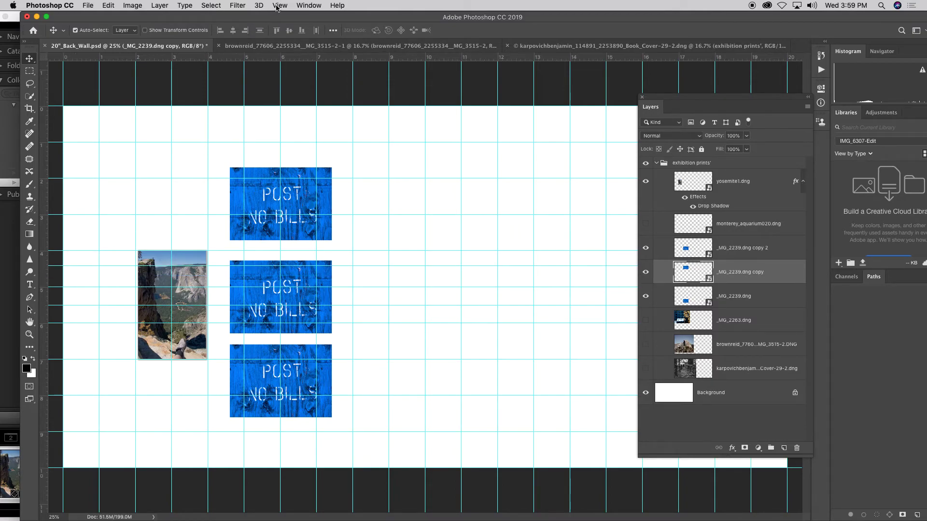
{"action": "left_click", "coordinate": [280, 6]}
{"action": "left_click", "coordinate": [285, 234]}
Nudge the middle blue photo up about an eighth of an inch so the three photos are evenly spaced.
{"action": "left_click_drag", "start_coordinate": [300, 294], "coordinate": [300, 289]}
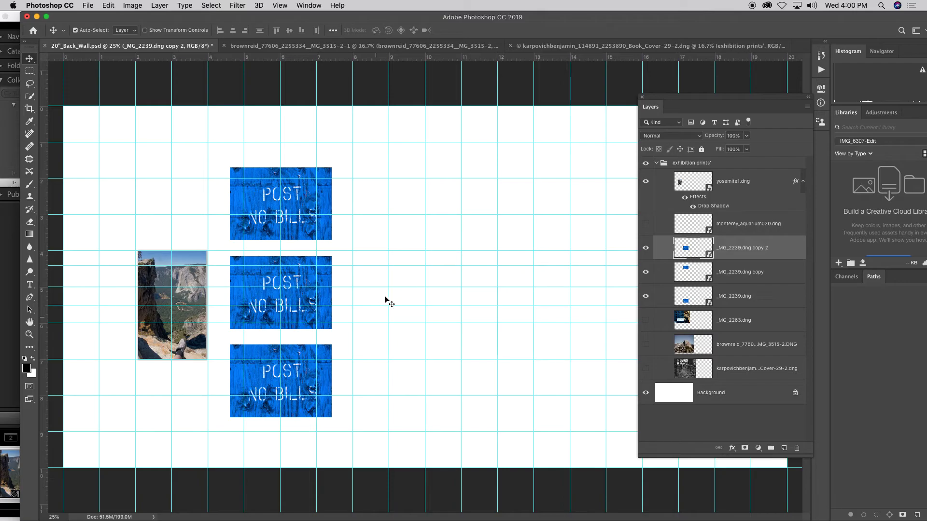
Switch to Chrome and open the exhibitions page of the Pier 24 Photography website, pier24.org.
{"action": "mouse_move", "coordinate": [479, 520]}
{"action": "left_click", "coordinate": [211, 499]}
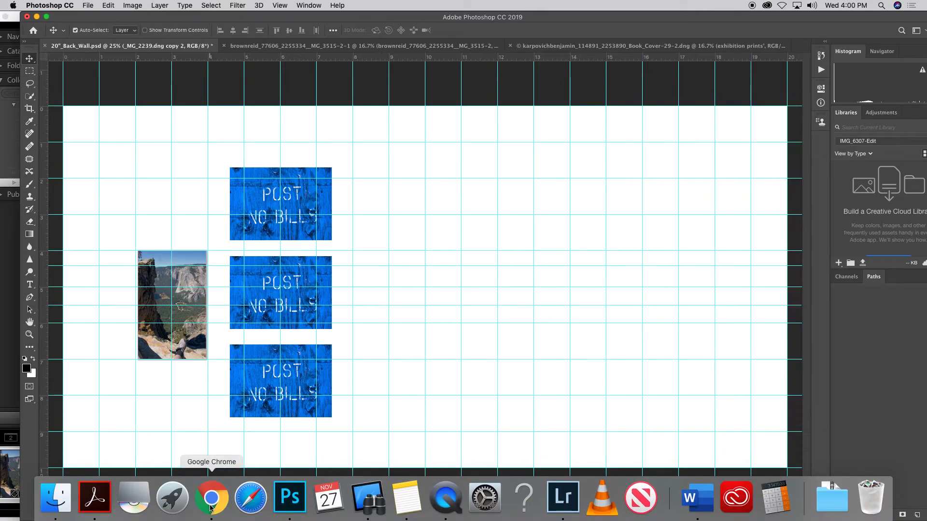
{"action": "double_click", "coordinate": [441, 107]}
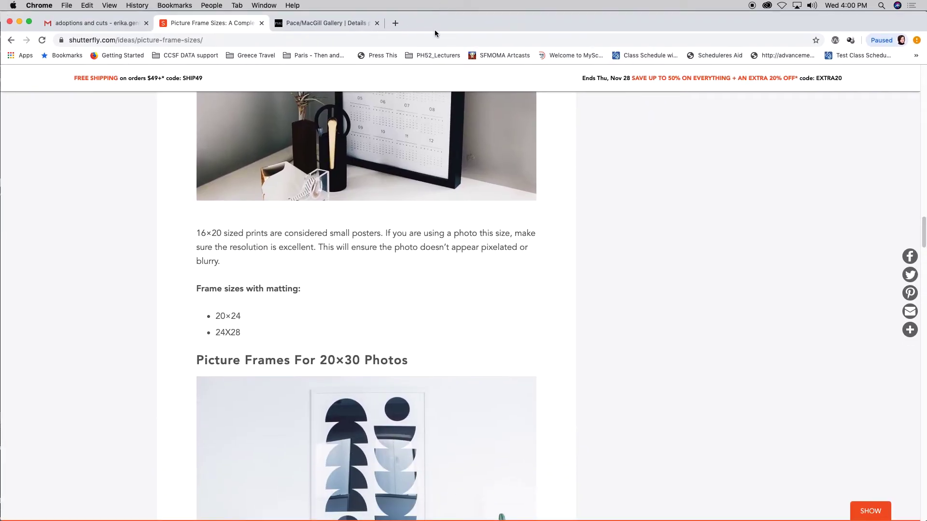
{"action": "left_click", "coordinate": [394, 40]}
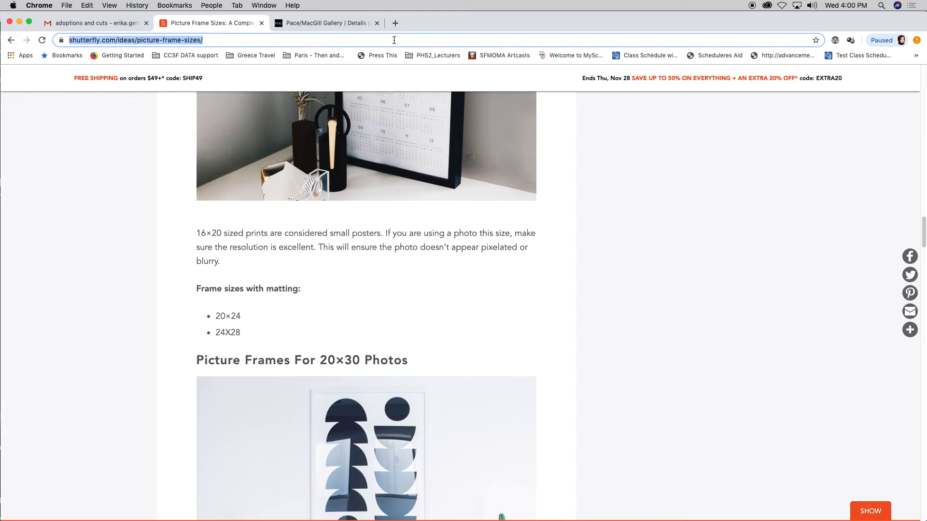
{"action": "type", "text": "pier"}
{"action": "key", "text": "Return"}
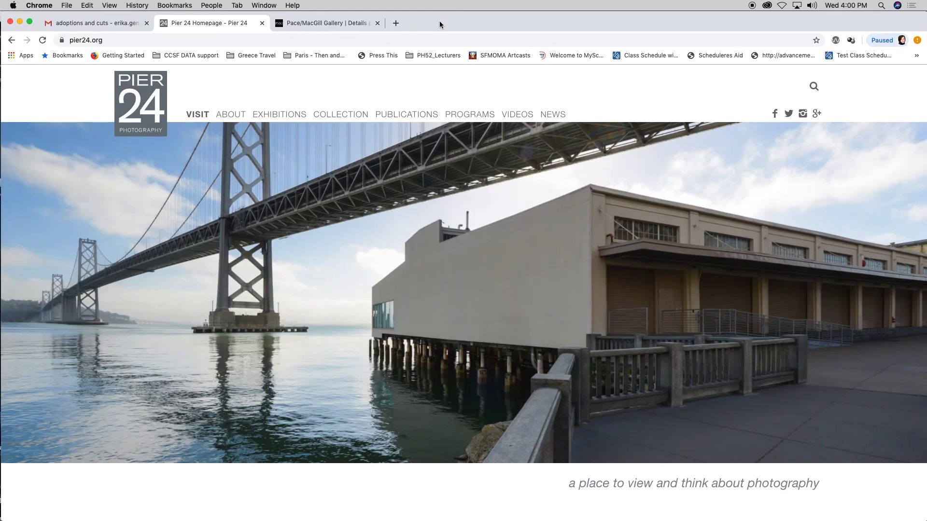
{"action": "left_click", "coordinate": [277, 119]}
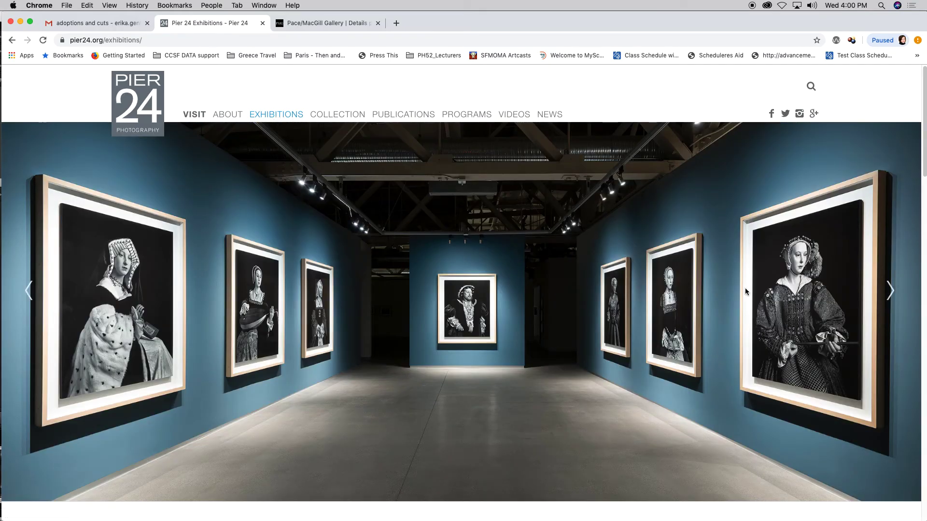
Go through the installation views in the exhibitions slideshow, examining how framed photos are sized, grouped and spaced on the walls.
{"action": "left_click", "coordinate": [888, 300]}
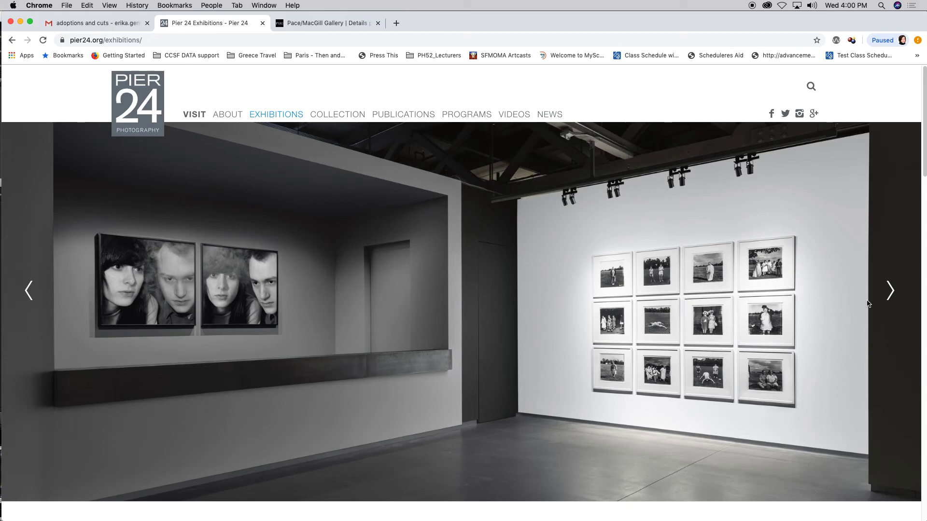
{"action": "left_click", "coordinate": [892, 292]}
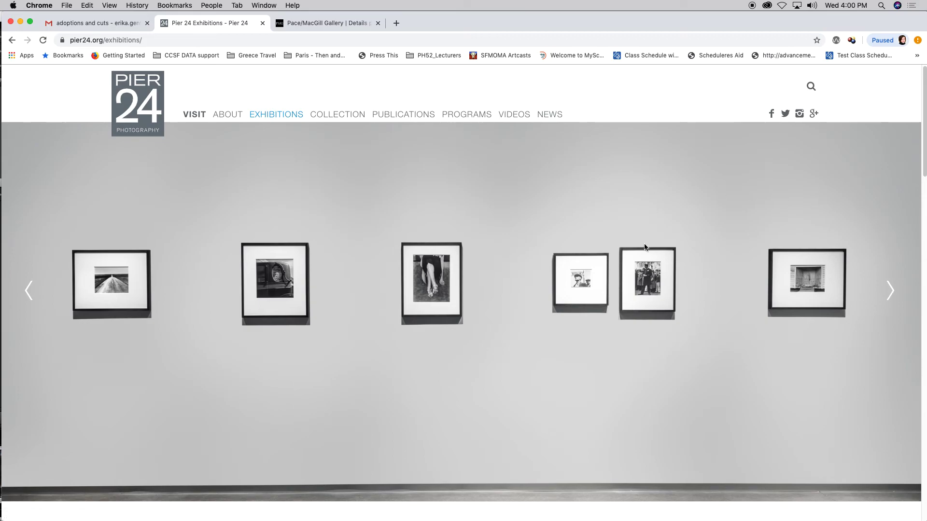
{"action": "left_click", "coordinate": [891, 294]}
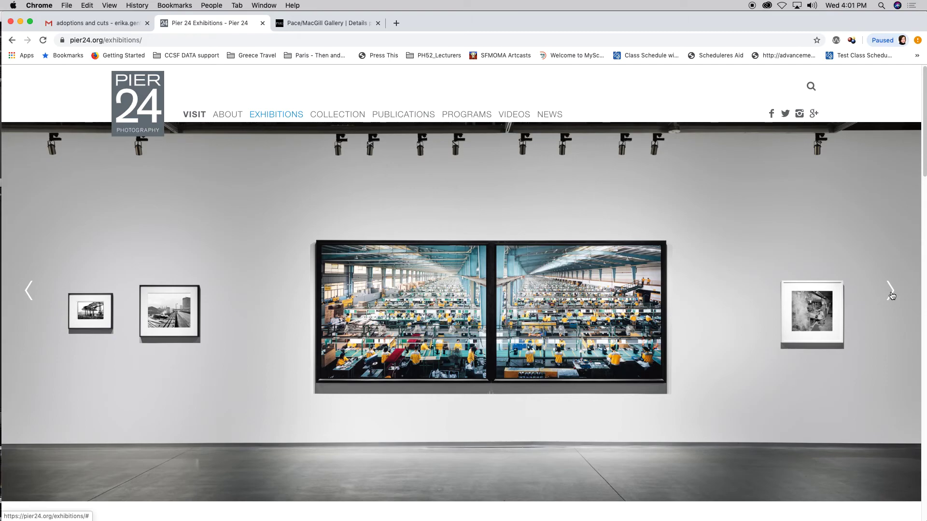
{"action": "left_click", "coordinate": [892, 295]}
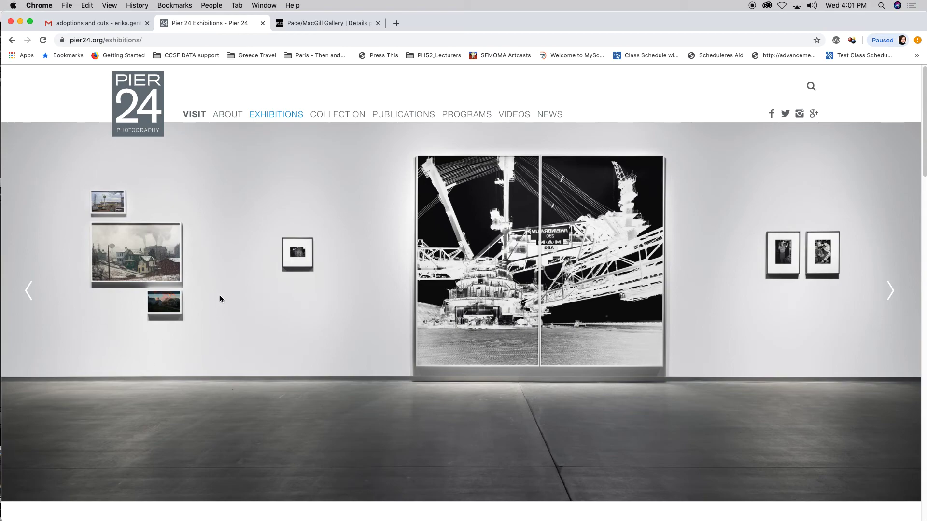
{"action": "left_click", "coordinate": [891, 291]}
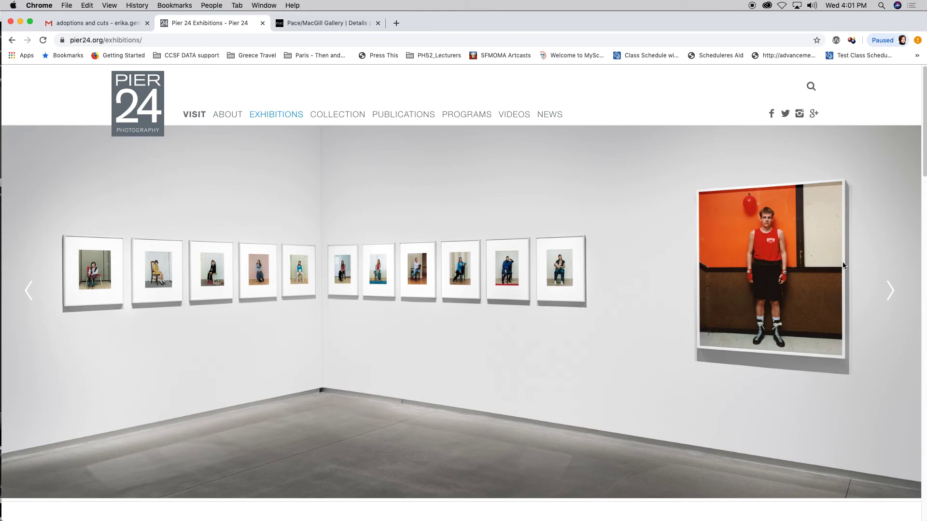
{"action": "left_click", "coordinate": [891, 291]}
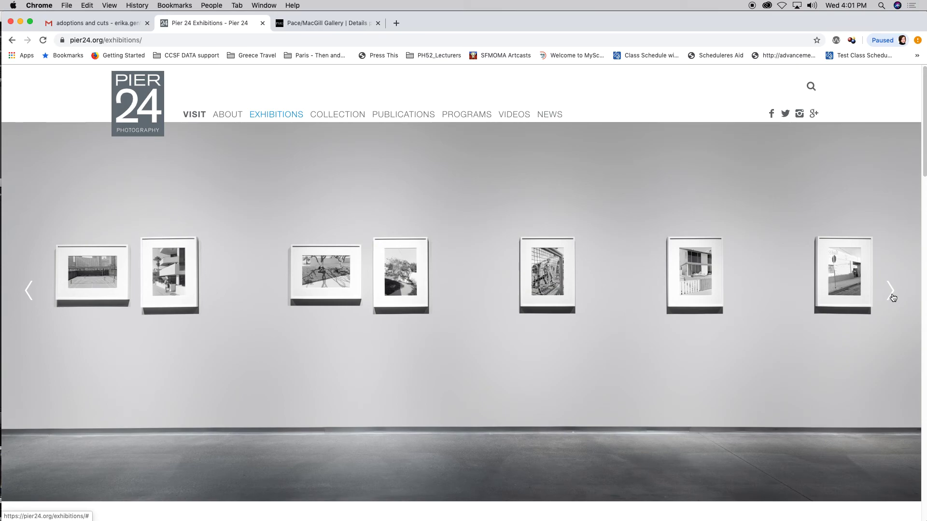
{"action": "left_click", "coordinate": [891, 292]}
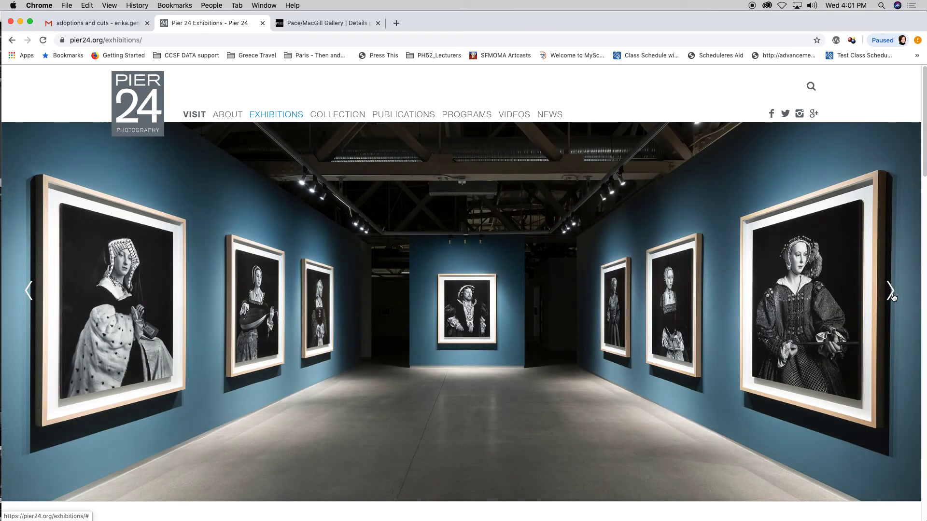
{"action": "left_click", "coordinate": [891, 292]}
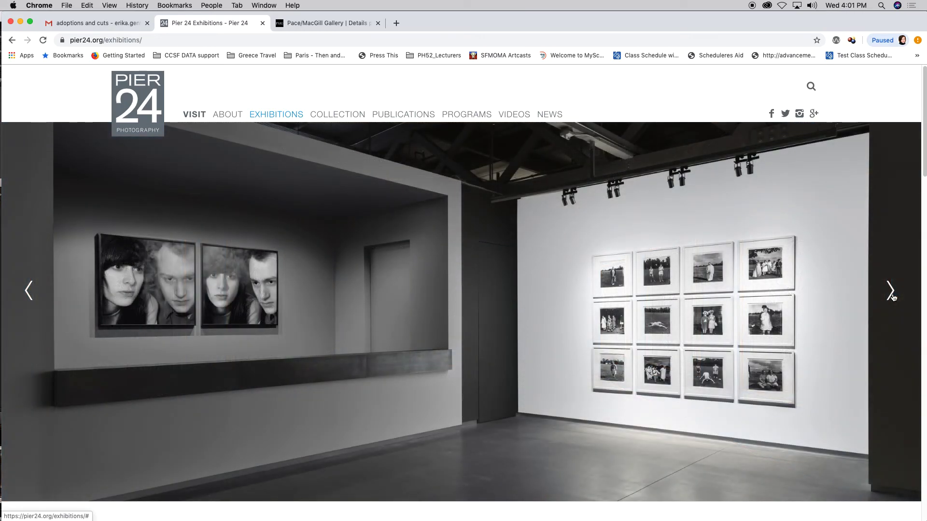
Find the past exhibition This Land on the exhibitions page and open it.
{"action": "left_click", "coordinate": [284, 118]}
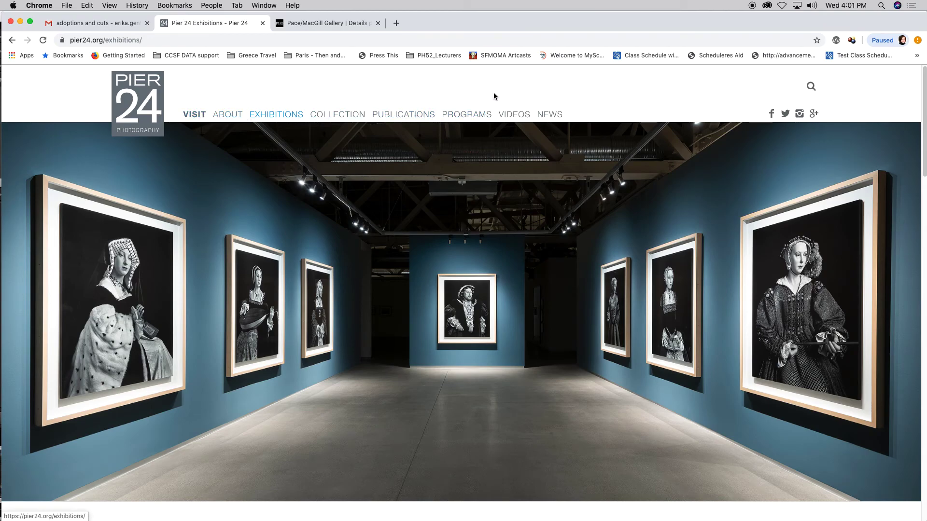
{"action": "scroll", "coordinate": [497, 177], "scroll_direction": "down", "scroll_amount": 3}
{"action": "scroll", "coordinate": [497, 177], "scroll_direction": "down", "scroll_amount": 15}
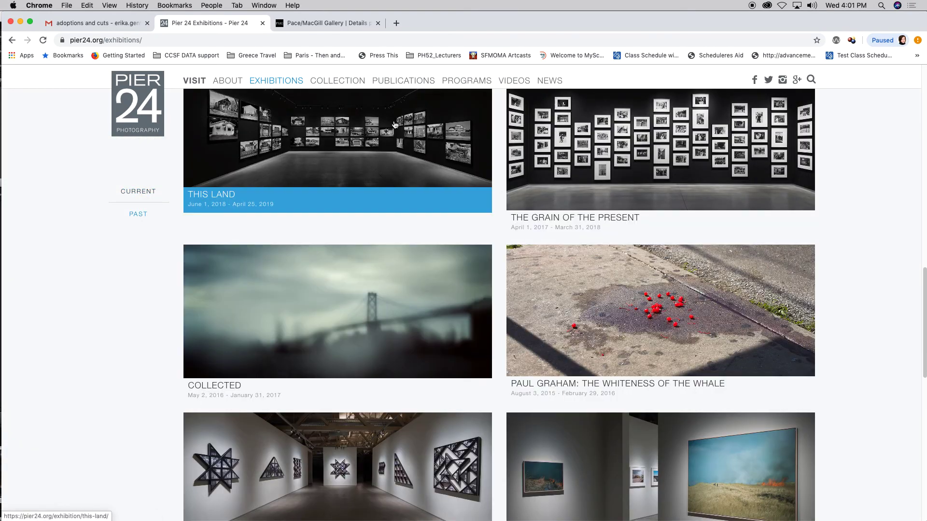
{"action": "left_click", "coordinate": [395, 124]}
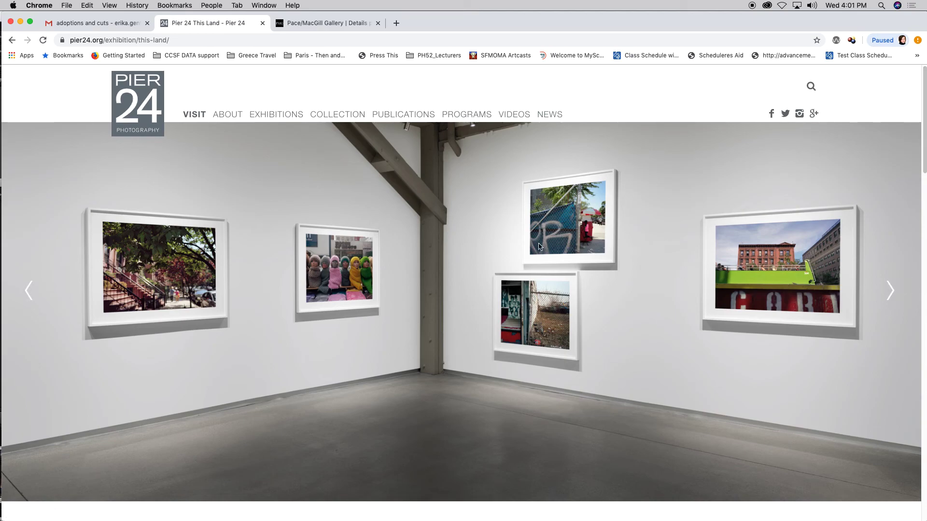
Examine the wall layouts in the This Land slideshow, including grids and staggered groups, and switch back to Photoshop.
{"action": "left_click", "coordinate": [892, 295]}
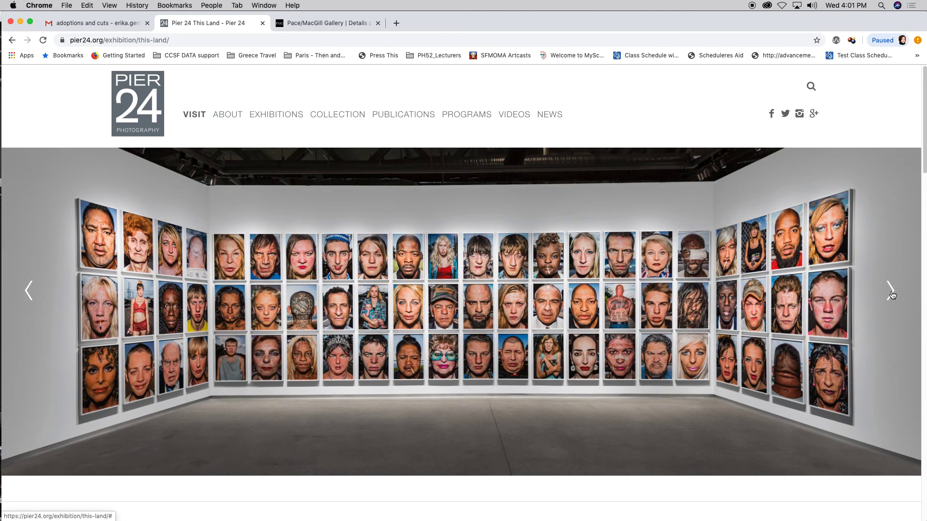
{"action": "left_click", "coordinate": [891, 294]}
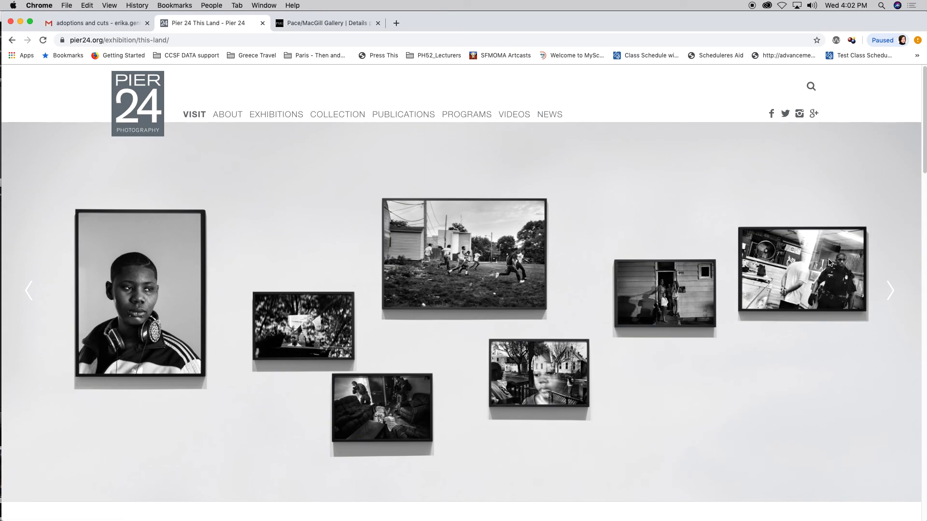
{"action": "left_click", "coordinate": [891, 296]}
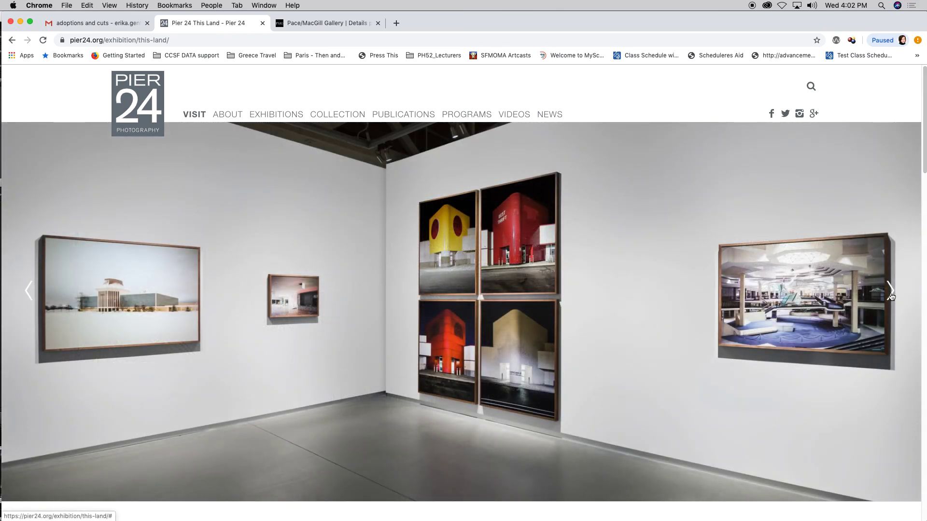
{"action": "left_click", "coordinate": [891, 295]}
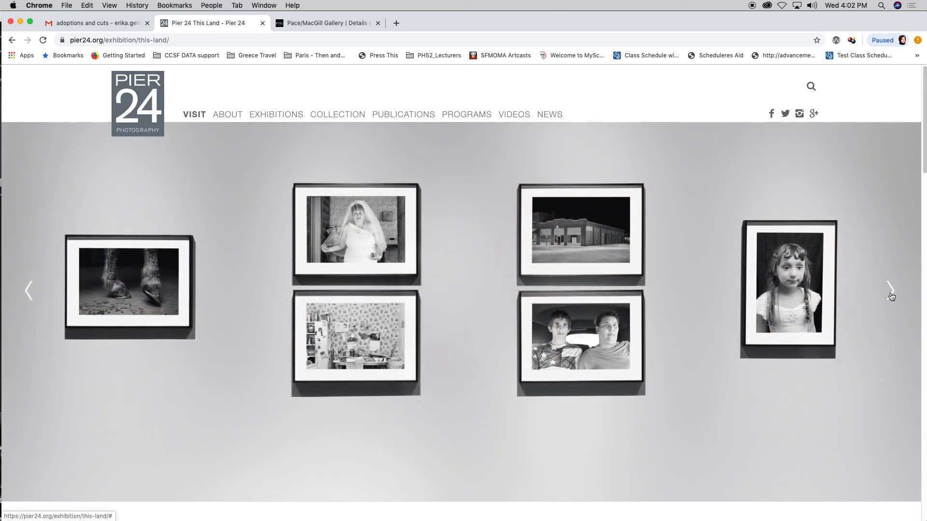
{"action": "left_click", "coordinate": [891, 296]}
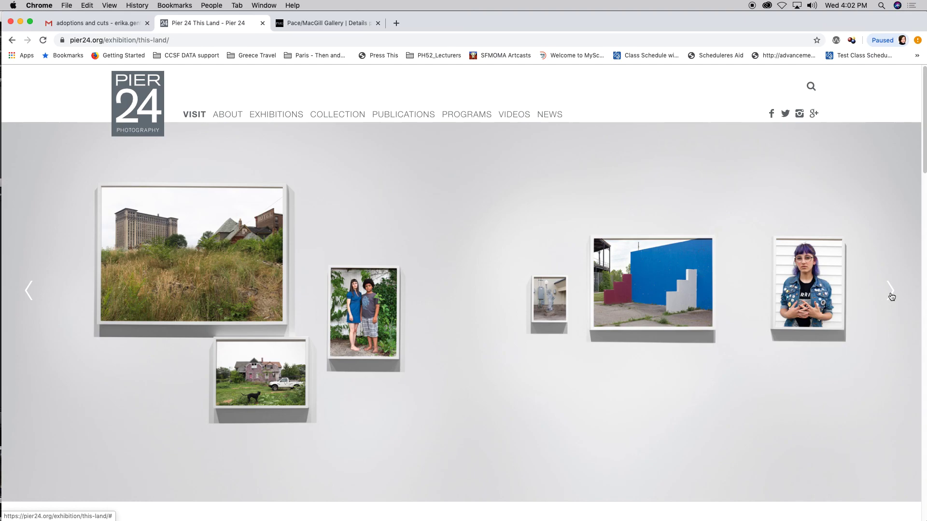
{"action": "mouse_move", "coordinate": [776, 519]}
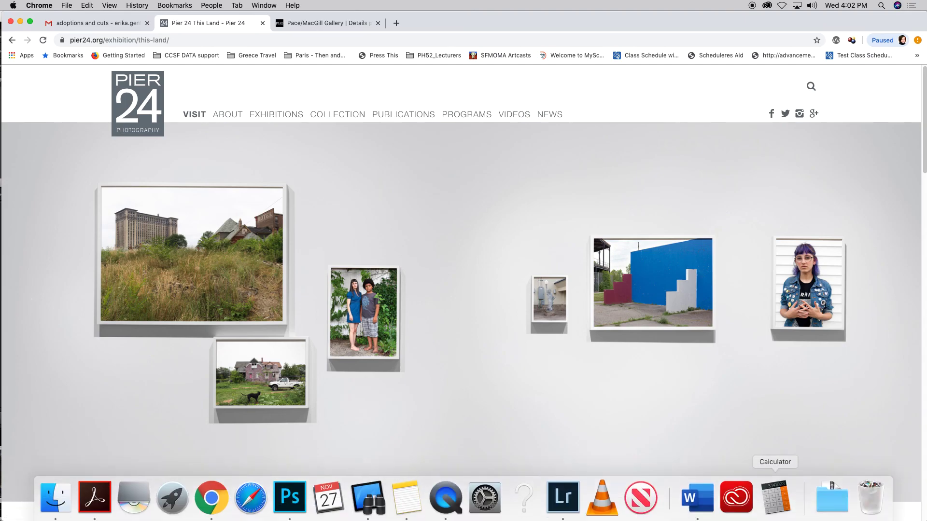
{"action": "left_click", "coordinate": [291, 500]}
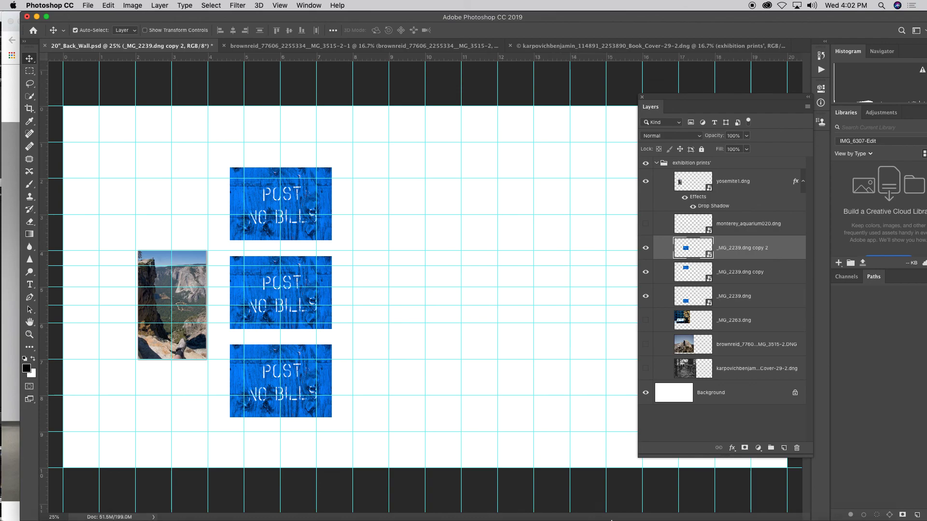
Switch to QuickTime Player, quit it and name the unsaved screen recording Virtual Exhibition.
{"action": "mouse_move", "coordinate": [485, 502]}
{"action": "left_click", "coordinate": [446, 499]}
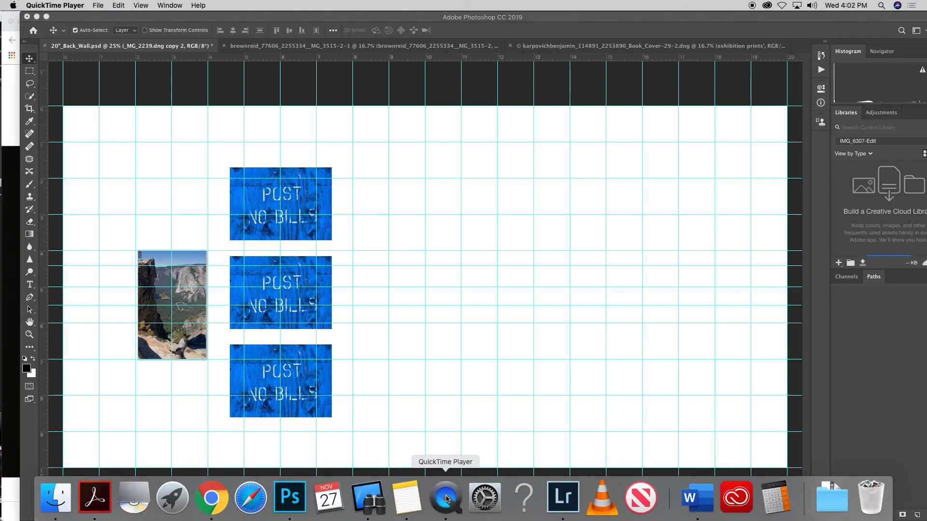
{"action": "key", "text": "super+q"}
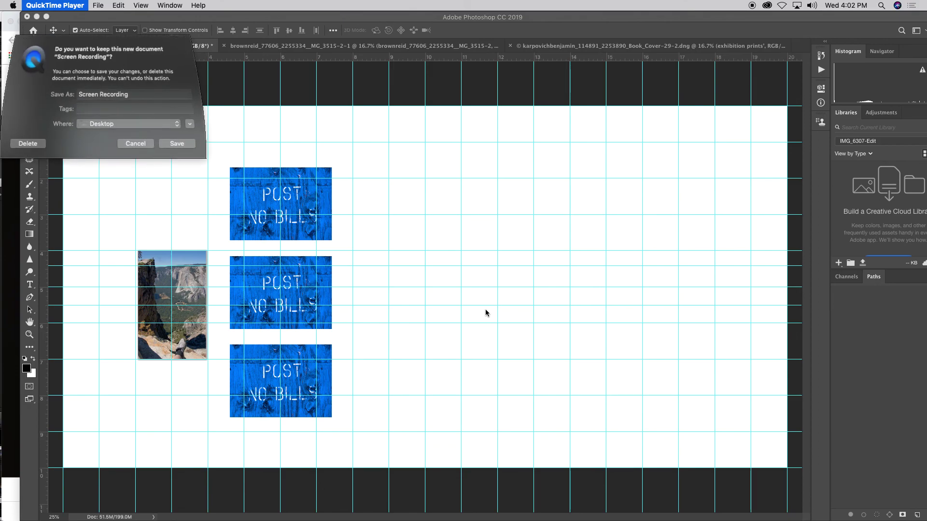
{"action": "left_click", "coordinate": [93, 124]}
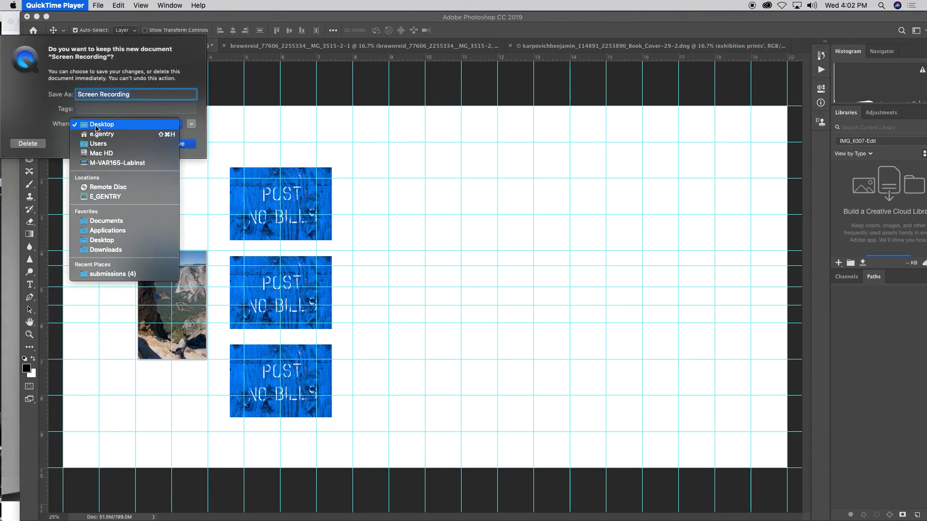
{"action": "left_click", "coordinate": [117, 95]}
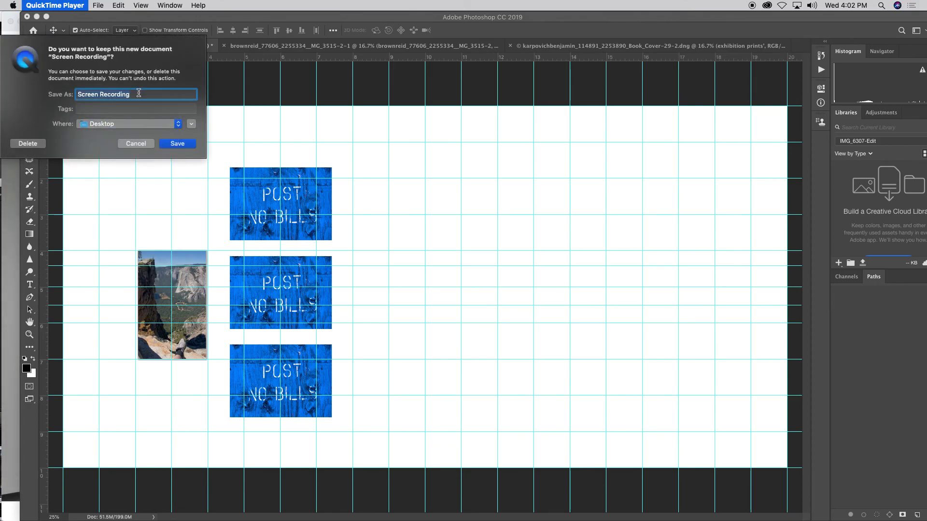
{"action": "type", "text": "Virtual Exhibition"}
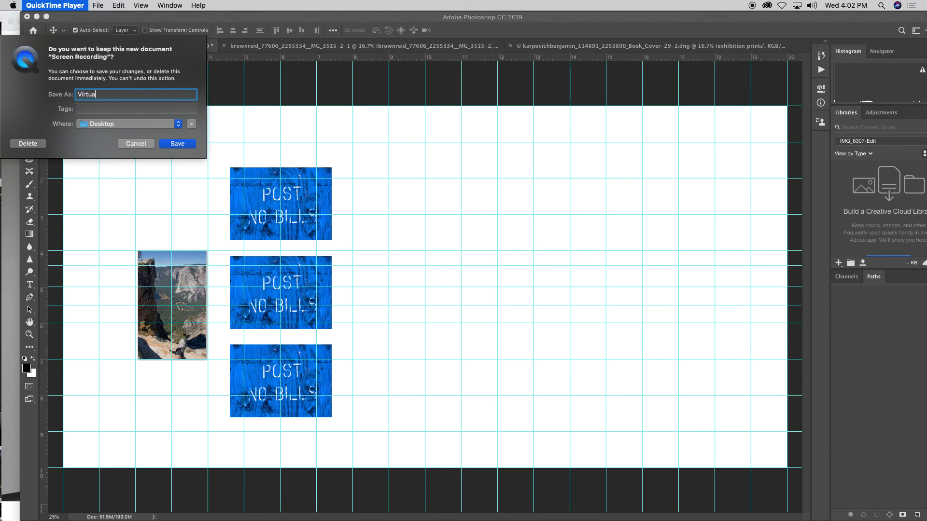